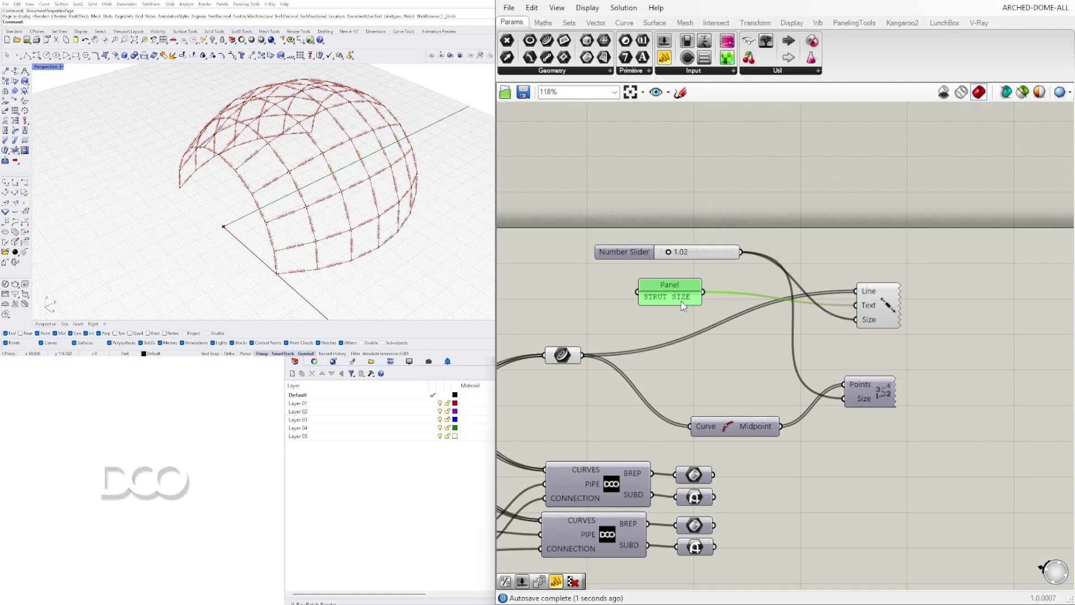
Delete the STRUT SIZE panel and add a List Length component with a flattened List input fed by the merged curve container.
key("Delete")
double_click(672, 280)
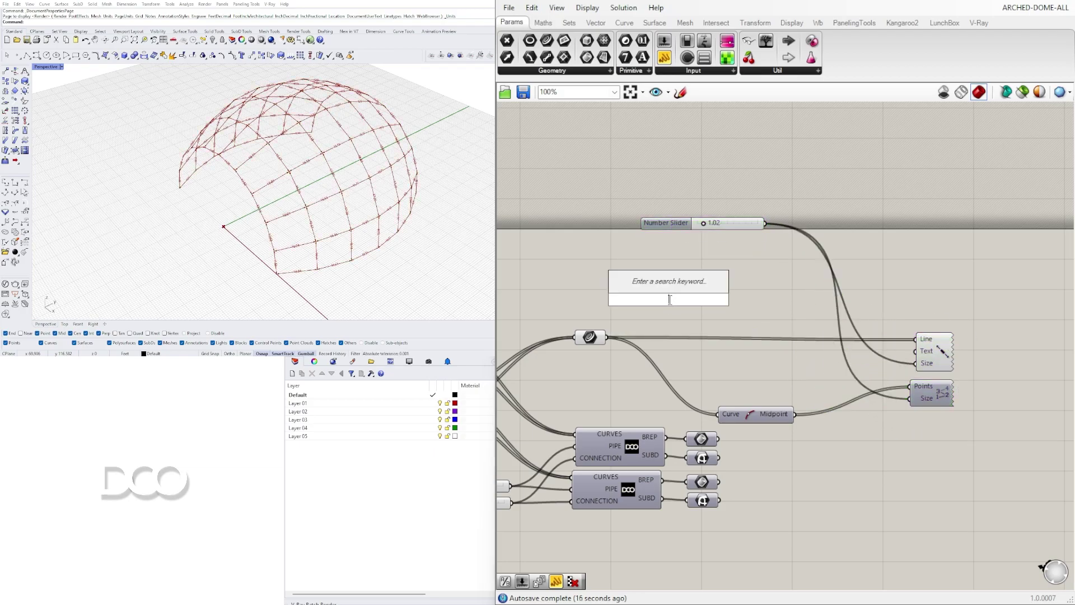
type("length")
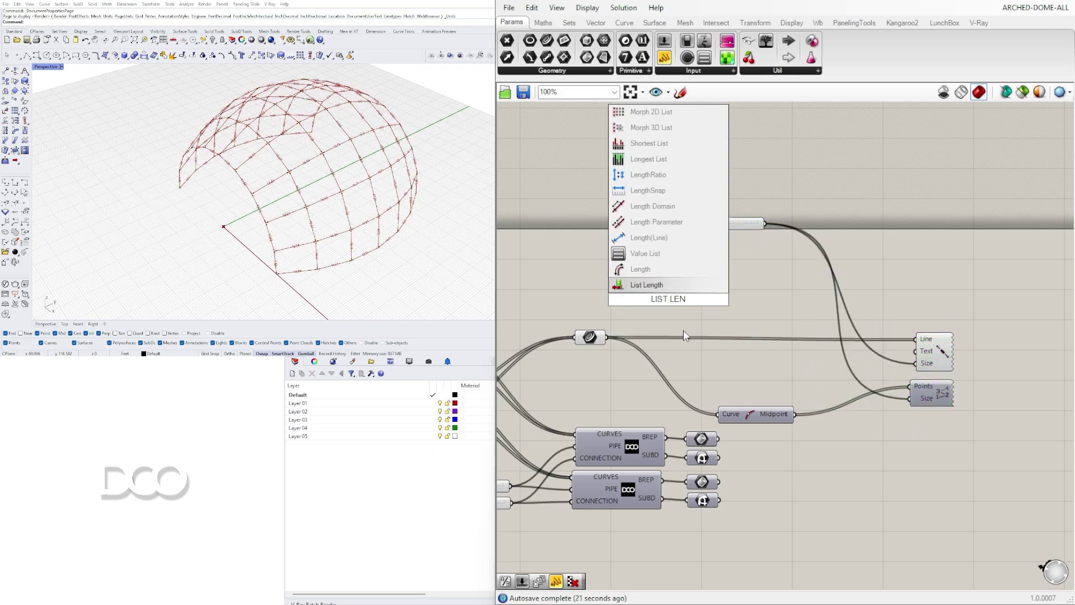
left_click(683, 329)
right_click(639, 299)
left_click(678, 370)
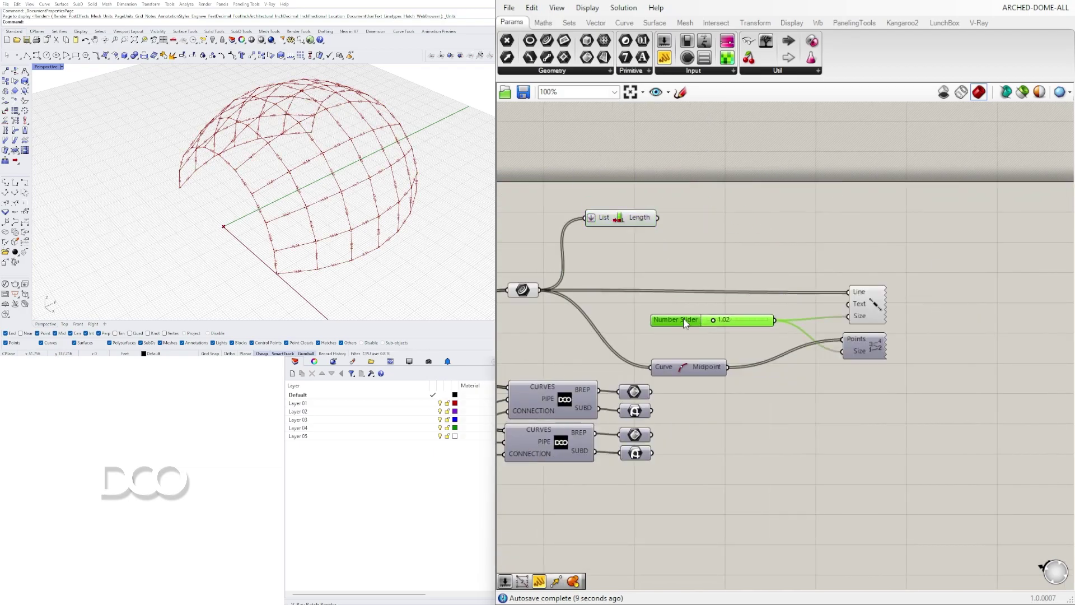
left_click(670, 238)
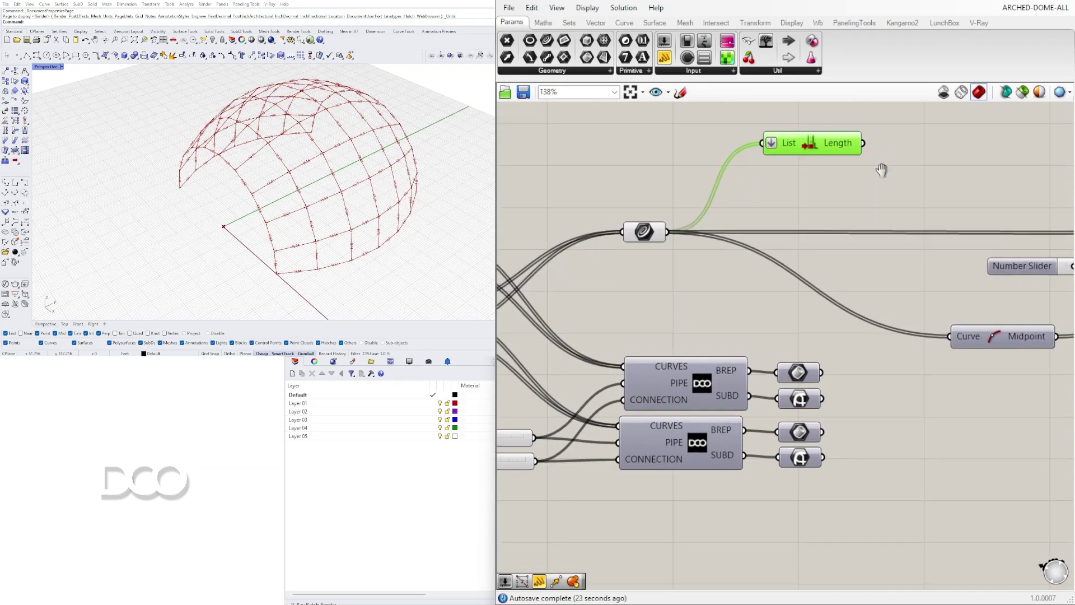
Add a Series component and wire the List Length output into it.
double_click(1008, 187)
type("series")
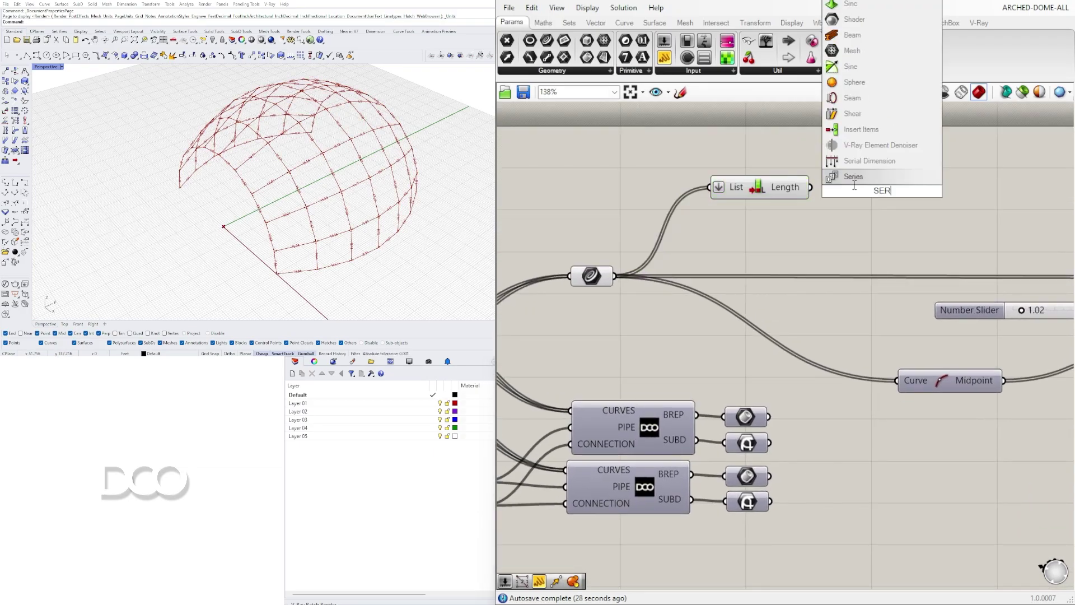
key("Return")
left_click_drag(811, 187, 963, 204)
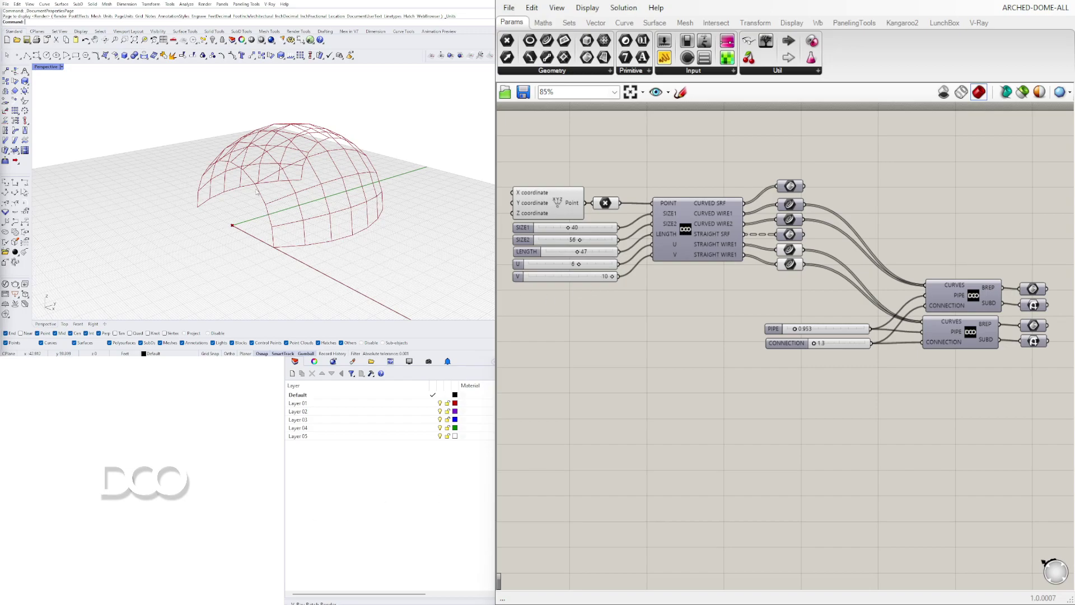
Examine the wireframe dome and which members each of the two straight-wire curve containers holds.
mouse_move(256, 192)
right_mouse_down()
mouse_move(283, 224)
mouse_move(269, 196)
right_mouse_up()
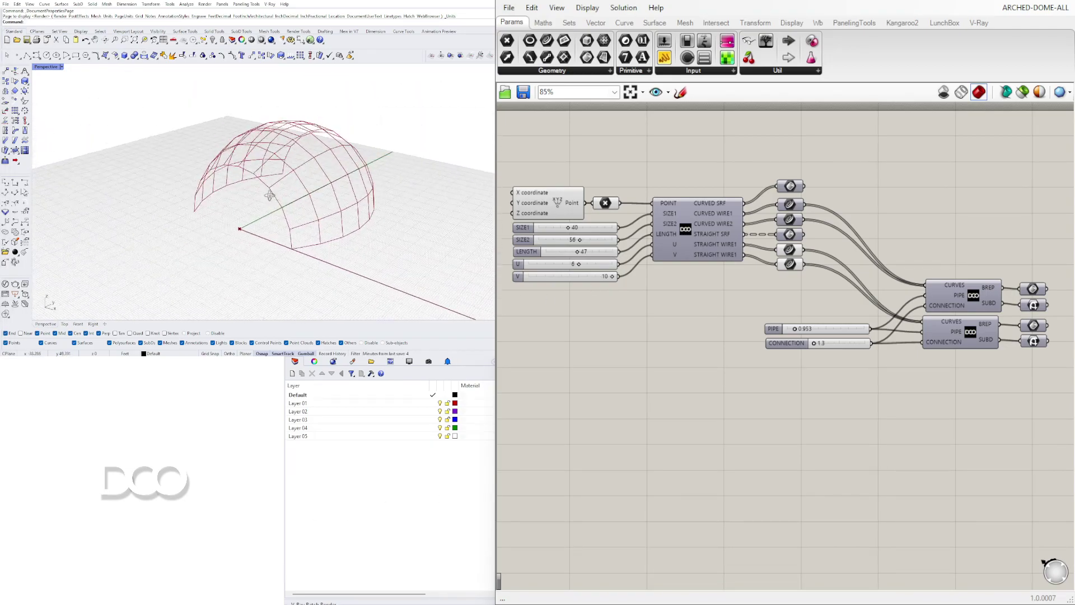
scroll(269, 195, "up", 8)
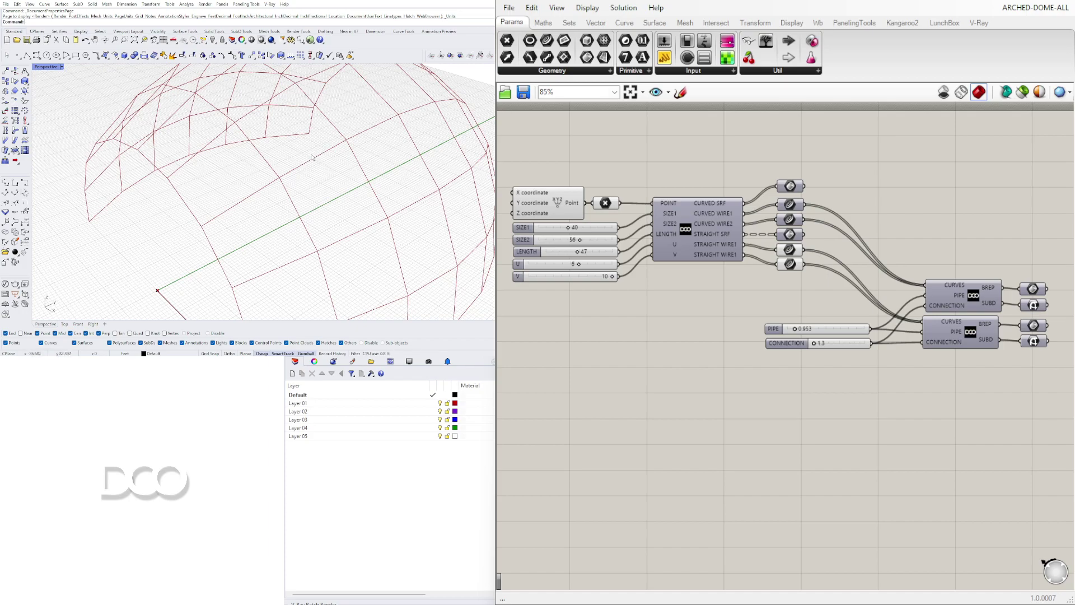
scroll(299, 164, "down", 6)
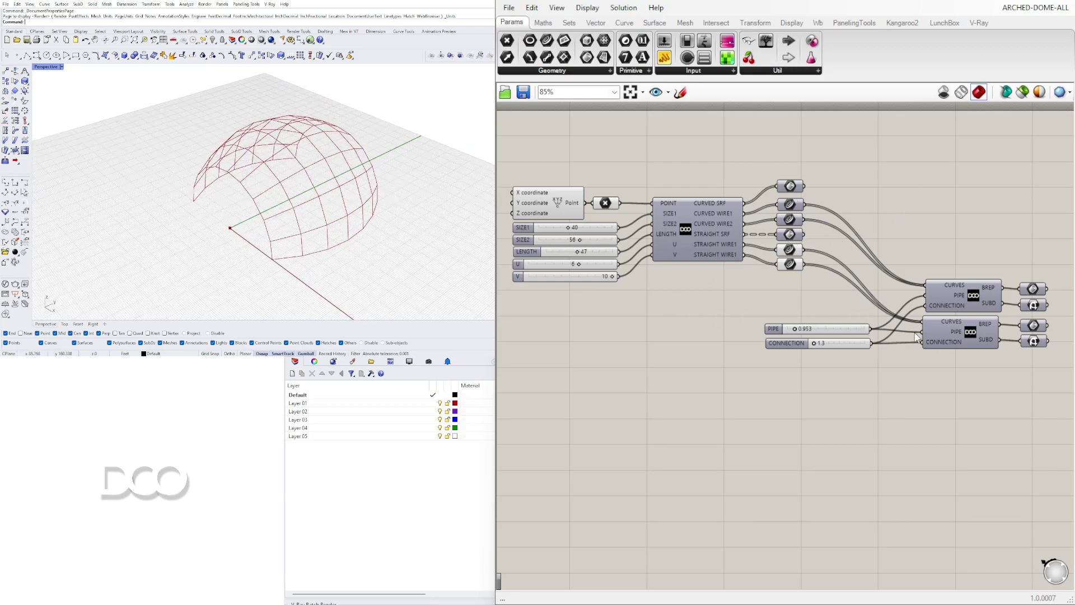
scroll(915, 336, "down", 2)
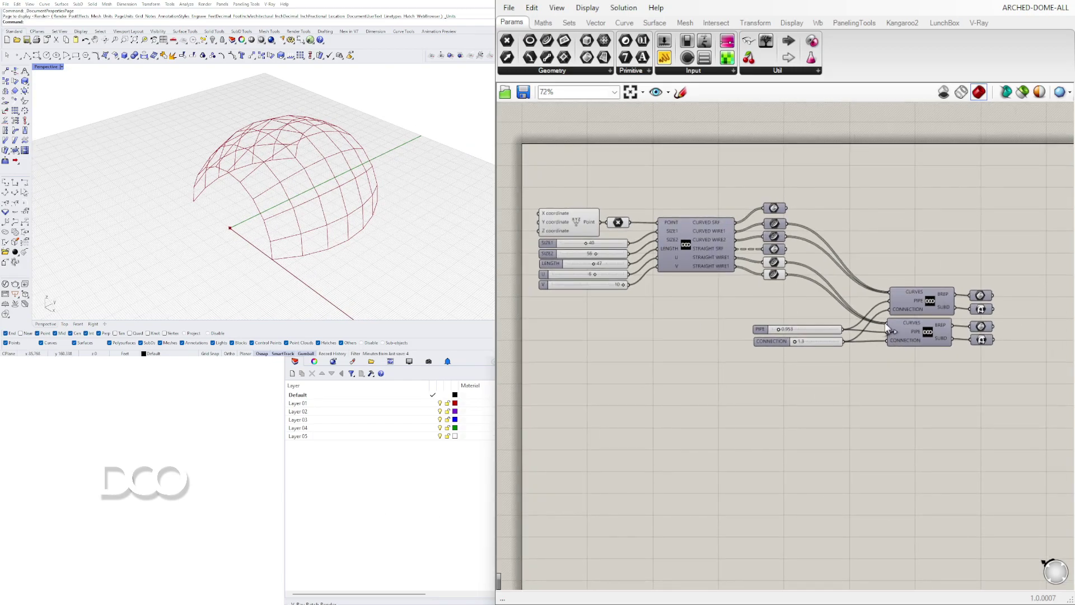
left_click(775, 263)
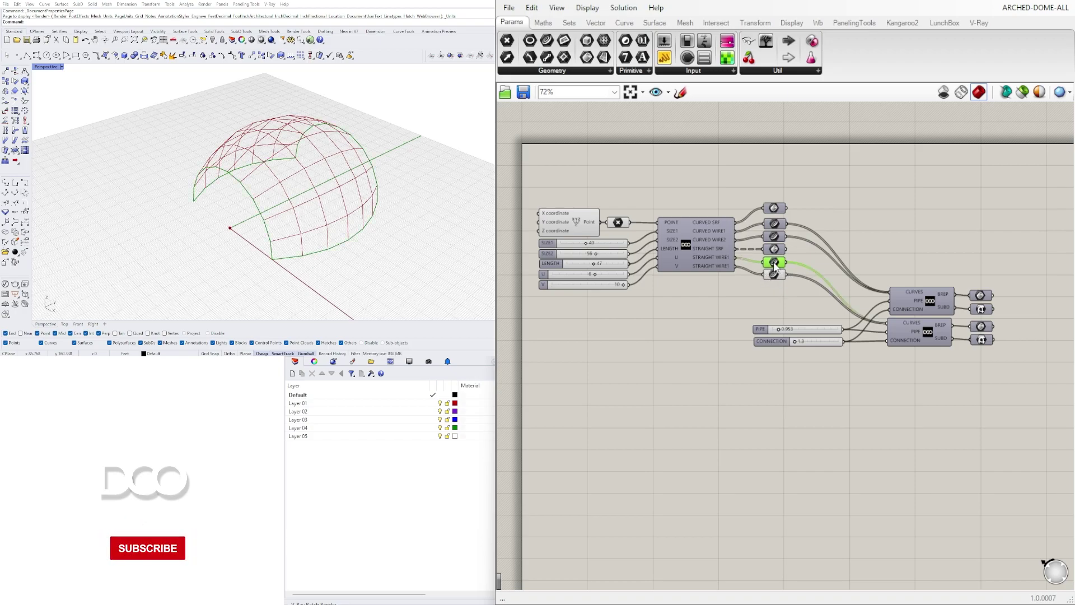
left_click(774, 274)
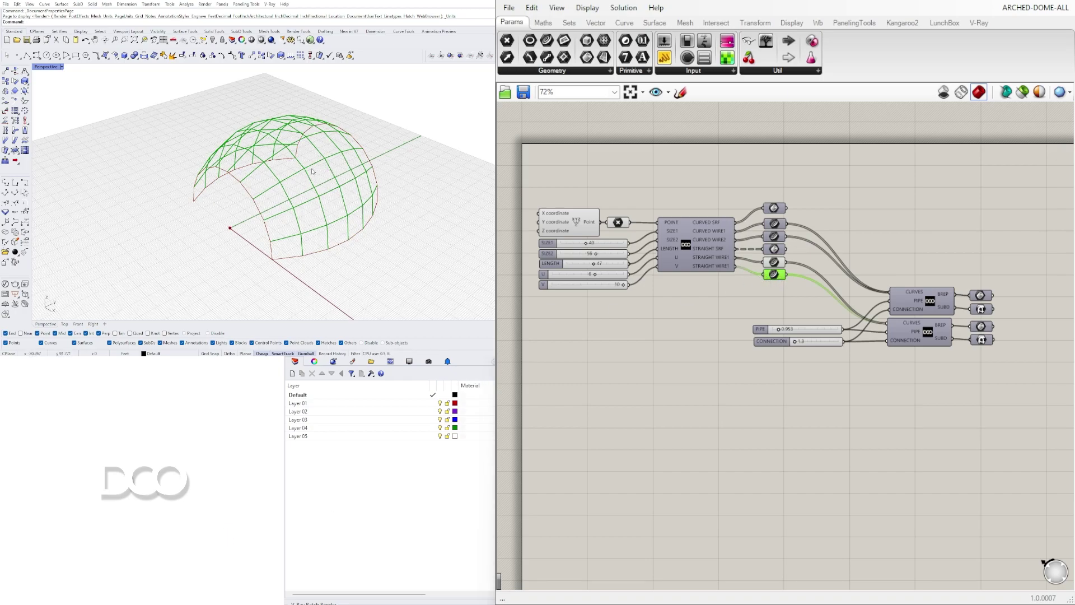
left_click(775, 261)
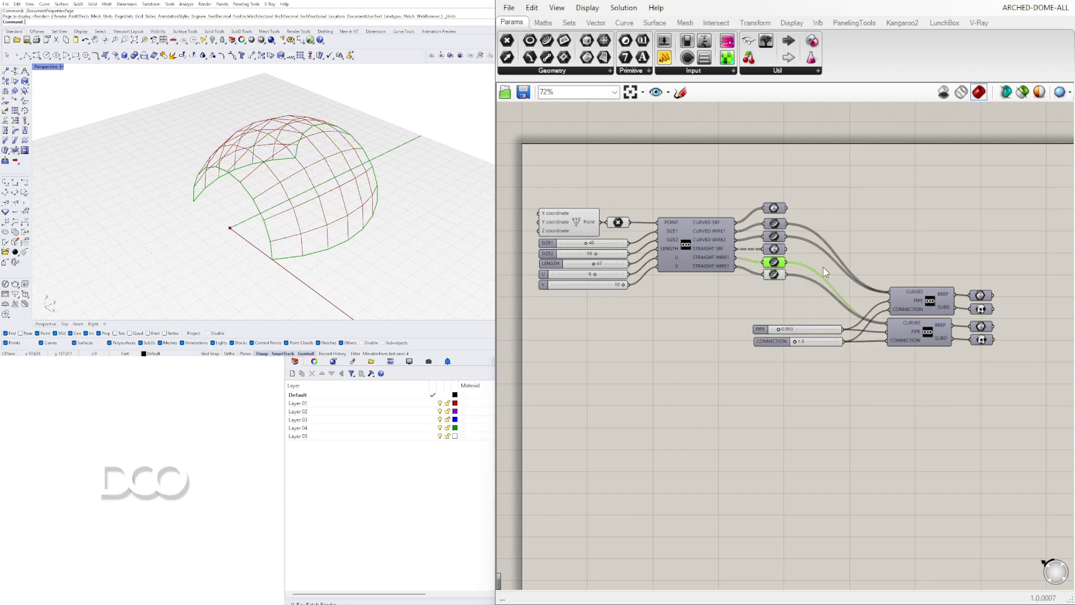
left_click(775, 276)
left_click(775, 262)
left_click(775, 275)
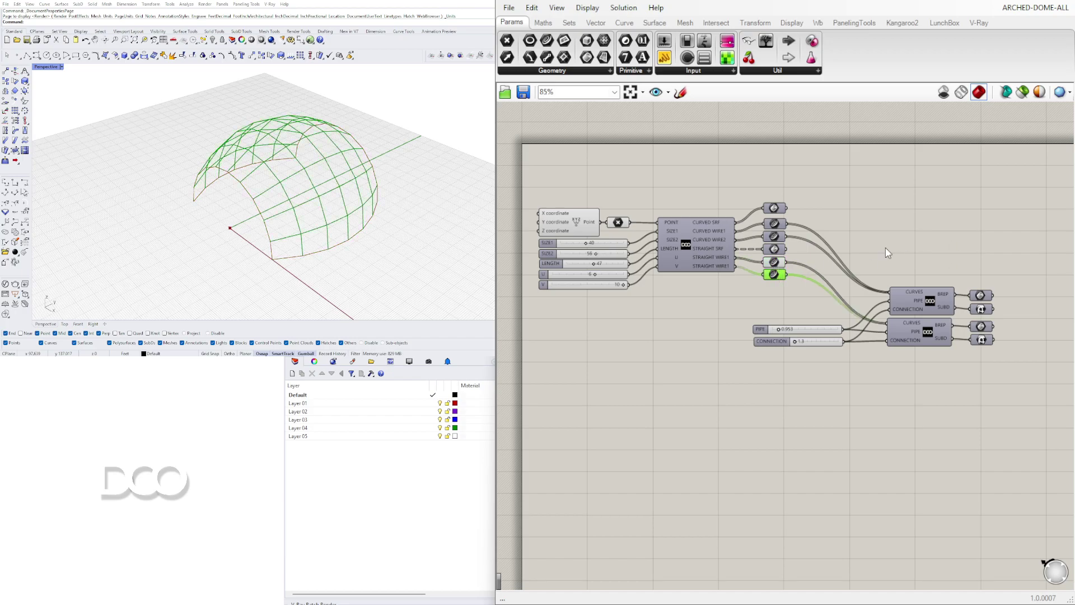
scroll(885, 249, "up", 2)
double_click(903, 231)
type("ups")
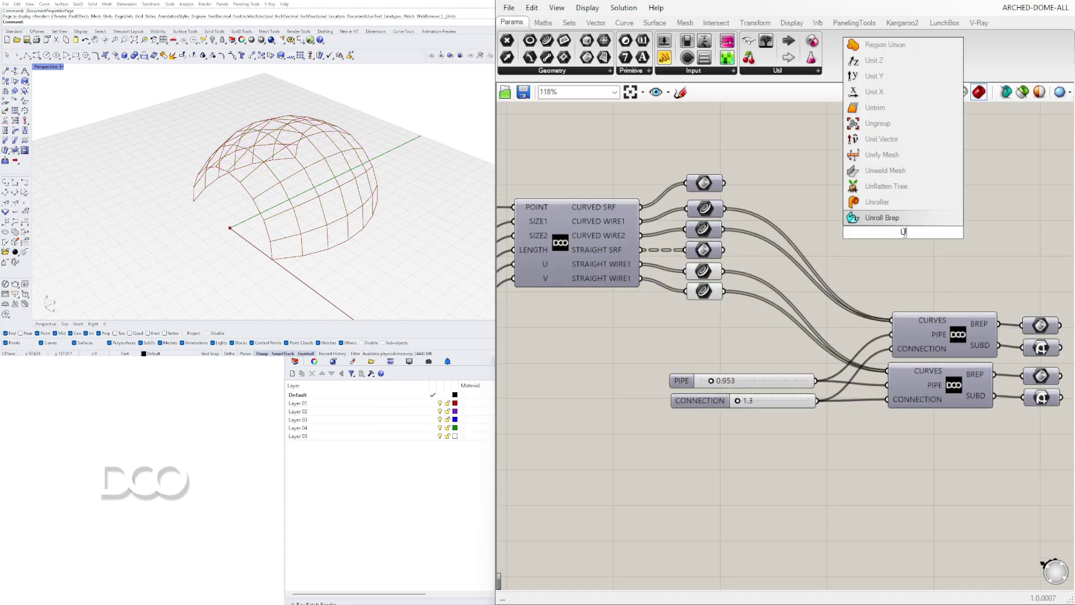
left_click(902, 269)
Add a Curve container and merge both straight-wire curve containers into its input.
double_click(901, 266)
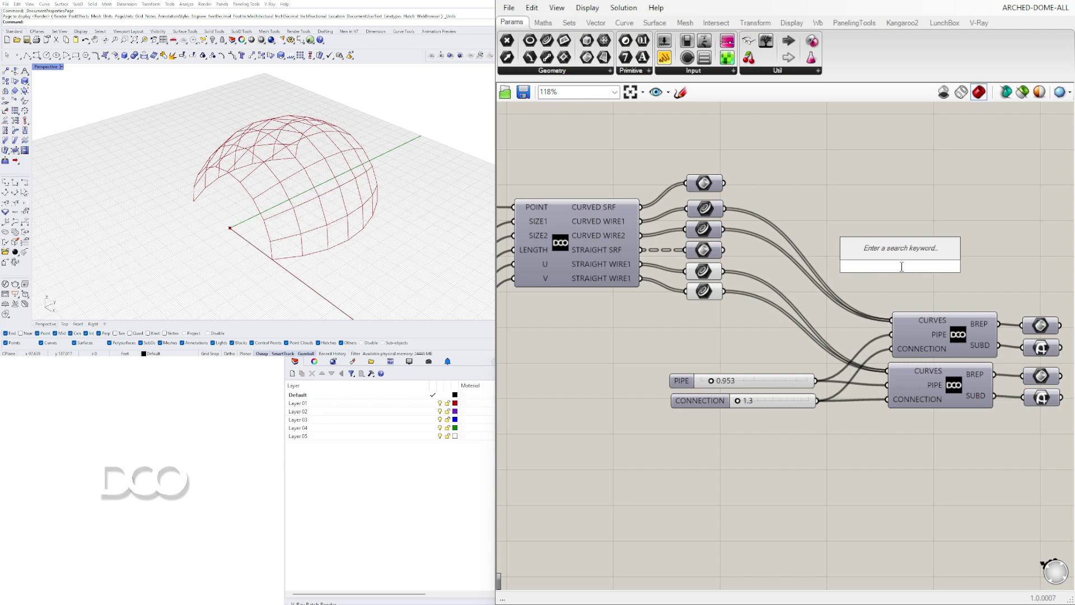
type("curv")
left_click(879, 221)
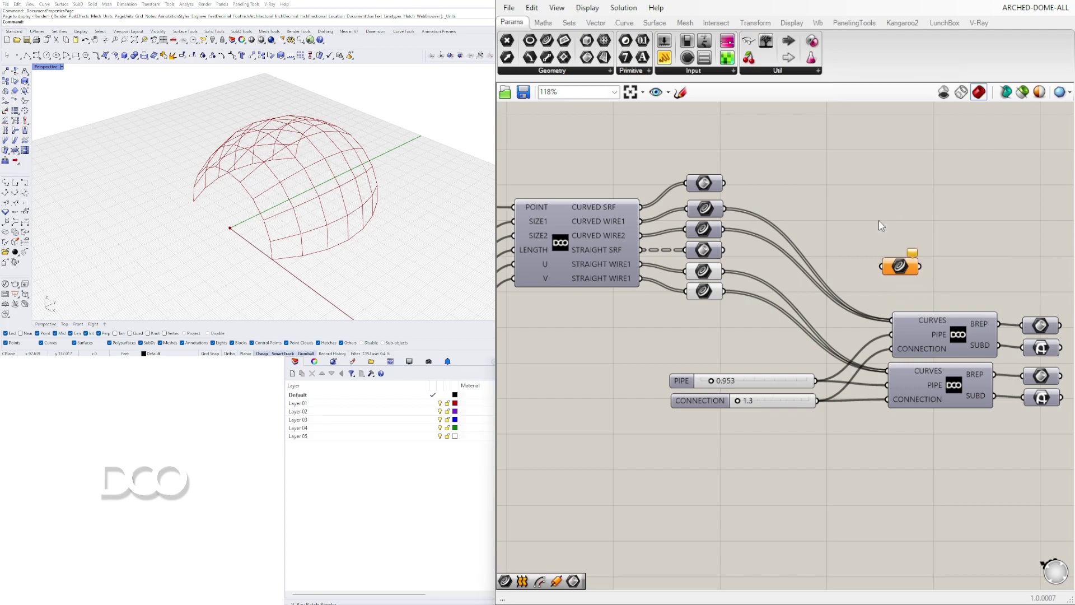
left_click_drag(723, 291, 882, 267)
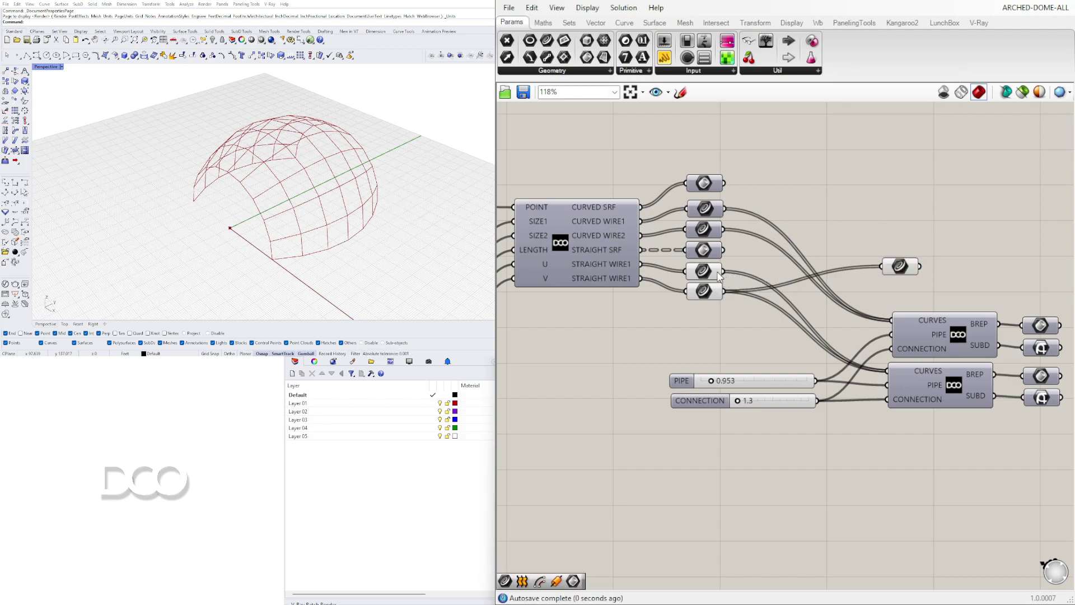
left_click_drag(724, 271, 903, 226)
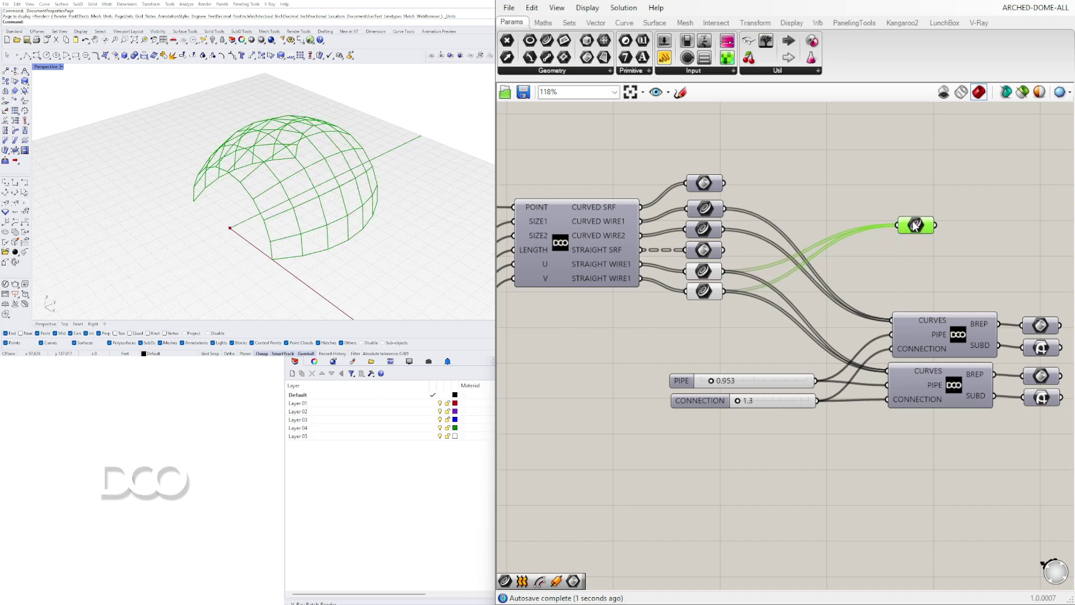
Turn off the preview of the two straight-wire curve containers and move the merged Curve container slightly higher on the canvas.
right_click_drag(857, 280, 849, 263)
left_click(849, 262)
left_click_drag(773, 304, 696, 251)
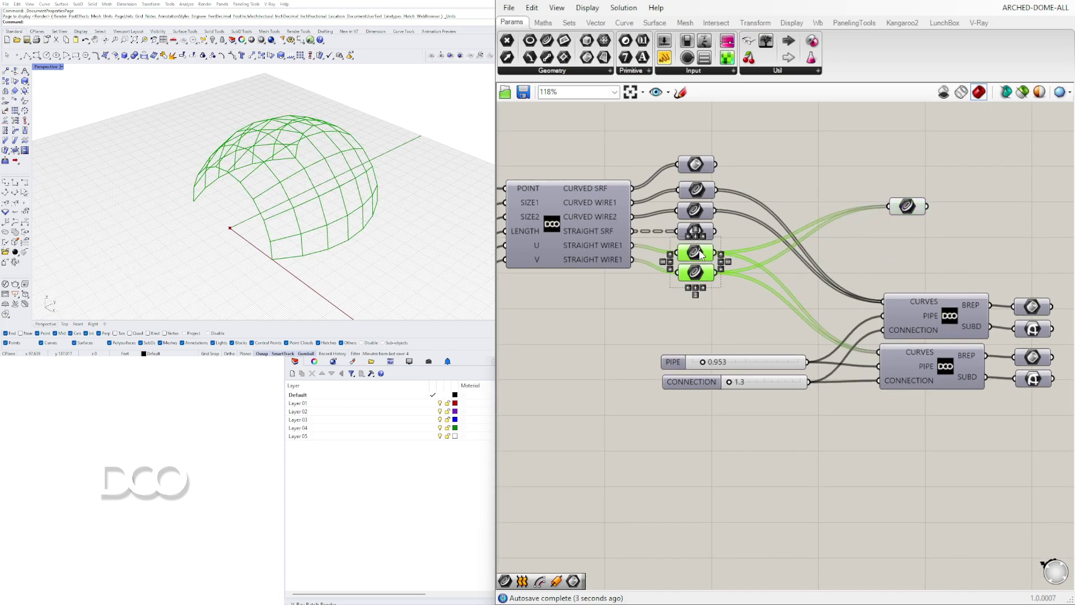
middle_click(699, 249)
left_click(744, 209)
right_click_drag(893, 197, 804, 199)
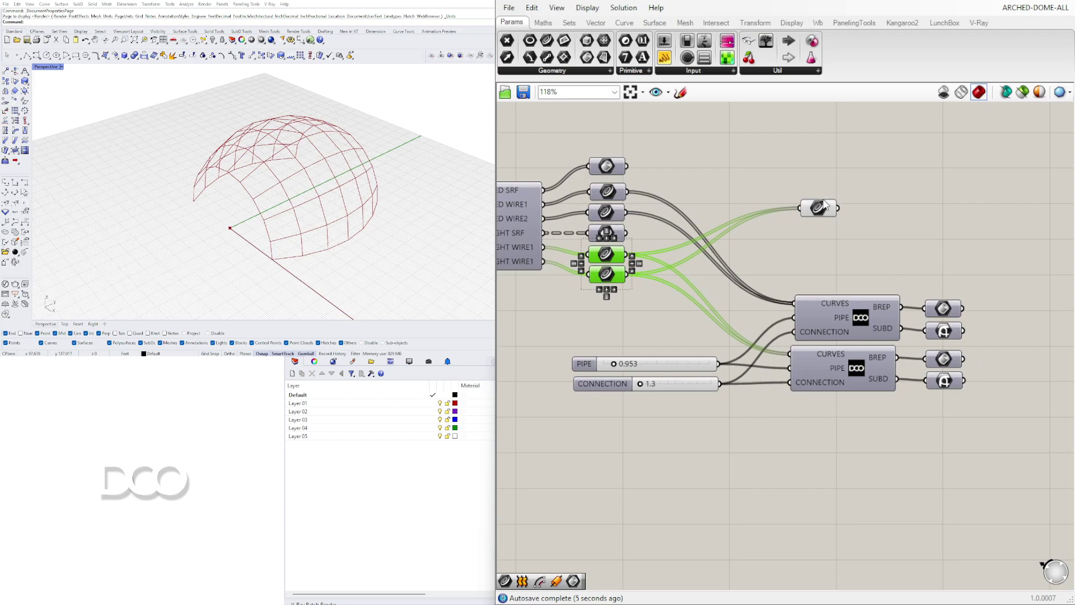
left_click_drag(824, 207, 817, 189)
left_click(891, 209)
Add a Line Dimension component and wire the merged Curve container into its Line input to dimension every strut.
double_click(920, 194)
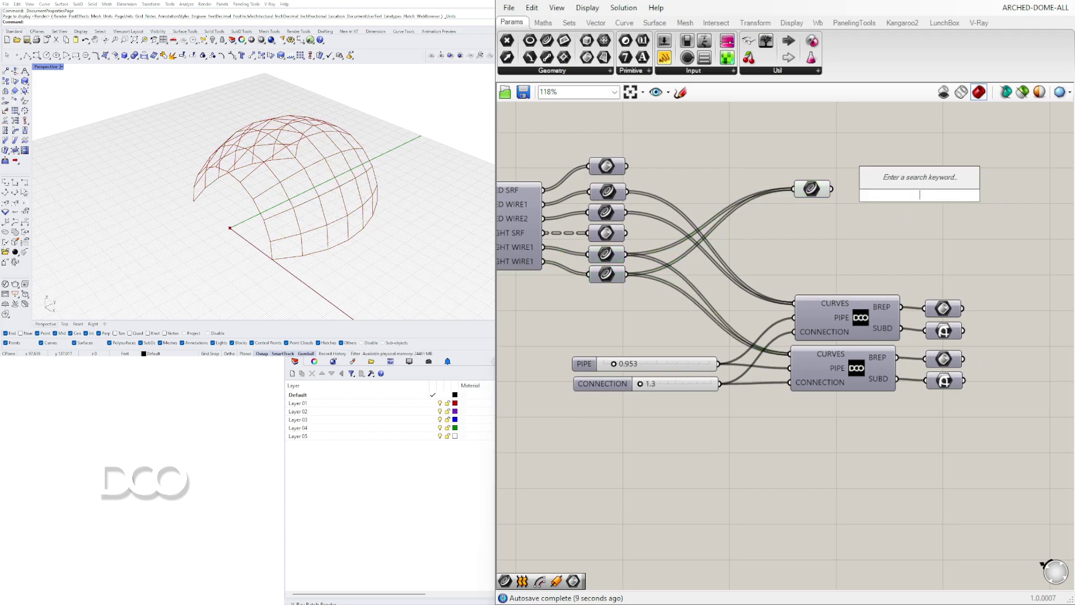
type("DIM")
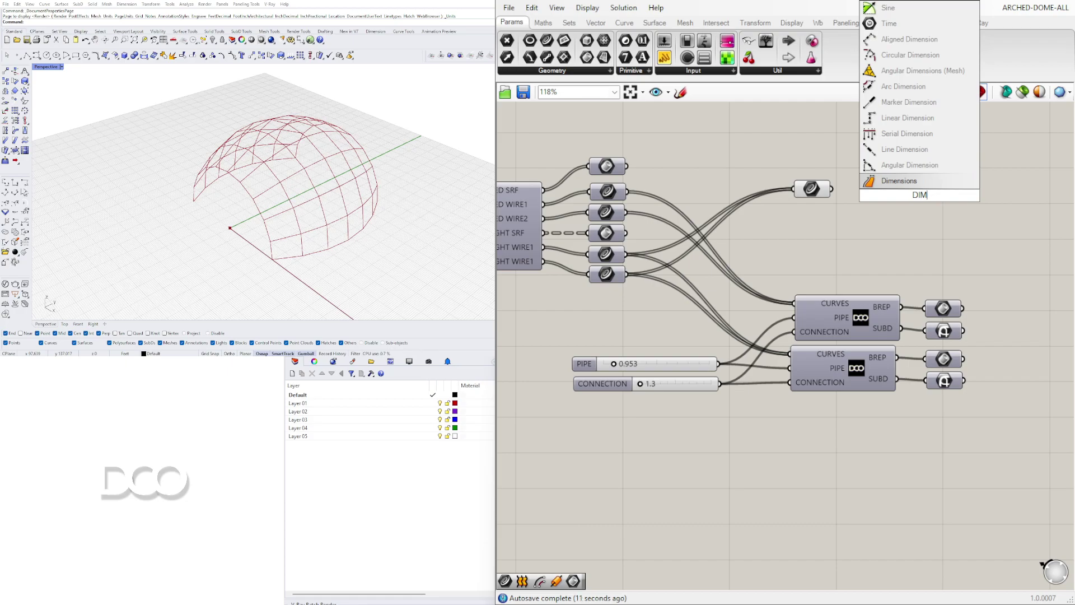
left_click(906, 149)
left_click_drag(831, 194, 936, 172)
scroll(286, 224, "up", 5)
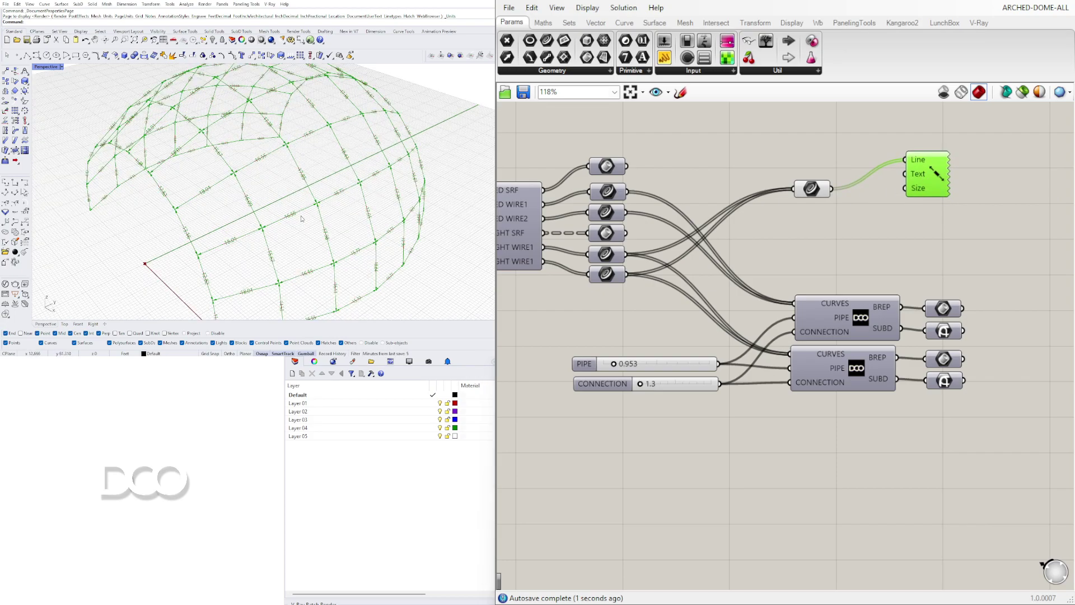
right_click_drag(340, 233, 358, 121, "shift")
Turn off the preview of the merged Curve container feeding the line dimensions.
left_click(791, 104)
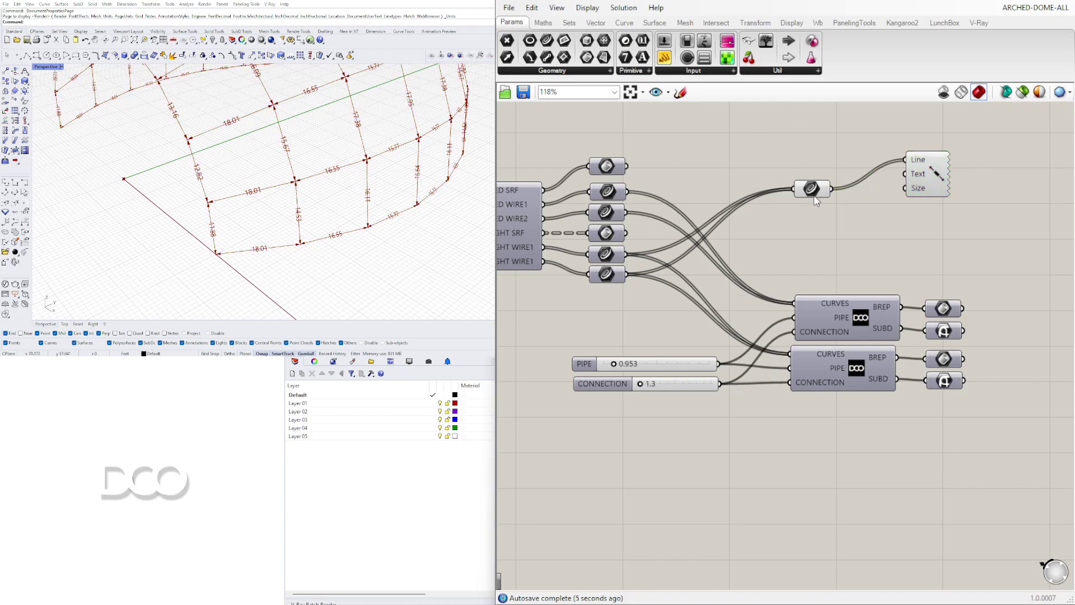
left_click(812, 188)
right_click(812, 189)
Examine the strut length dimensions across the dome and check the model units in the document properties.
scroll(353, 215, "down", 3)
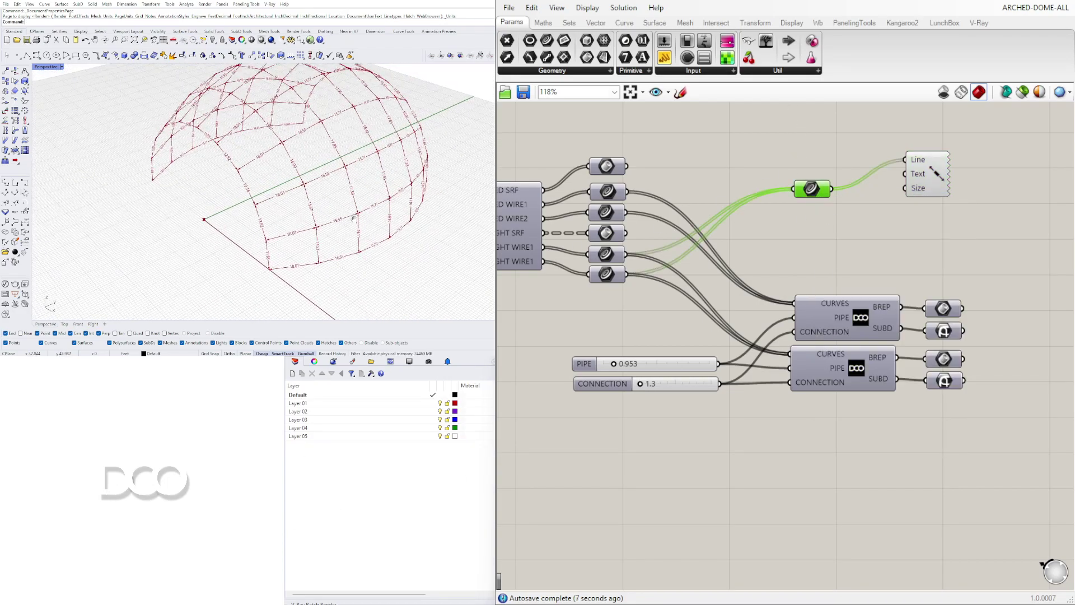
scroll(287, 209, "up", 3)
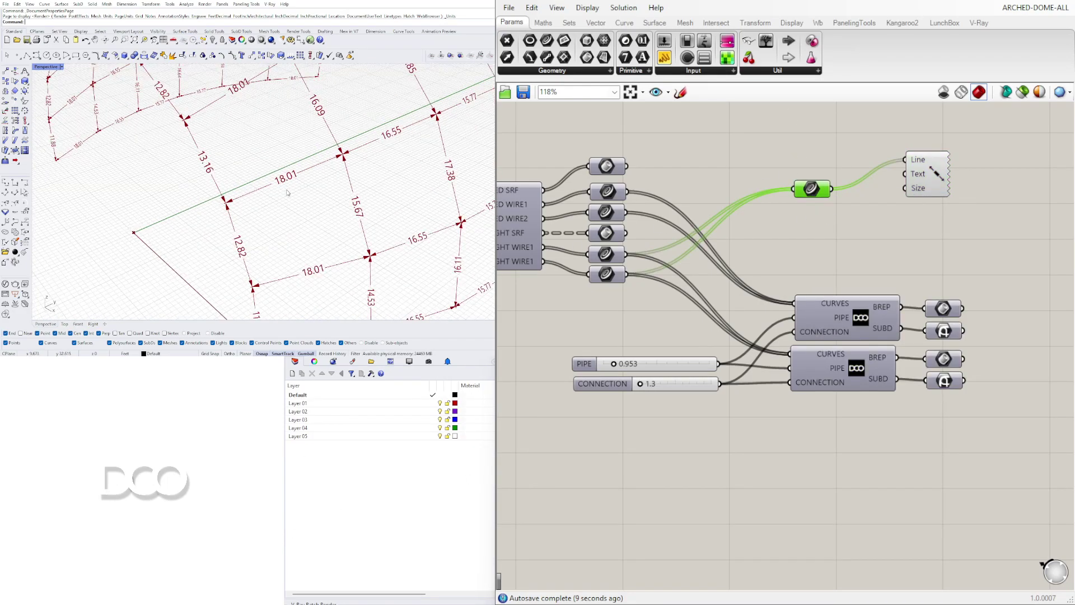
scroll(291, 190, "down", 3)
scroll(300, 180, "up", 3)
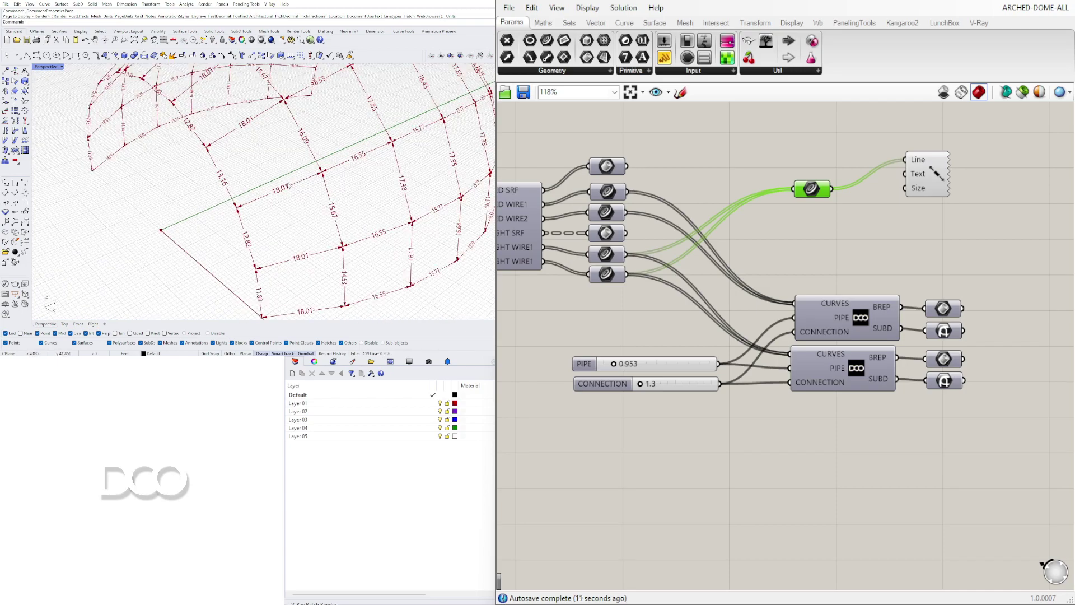
scroll(289, 187, "down", 3)
scroll(227, 212, "down", 2)
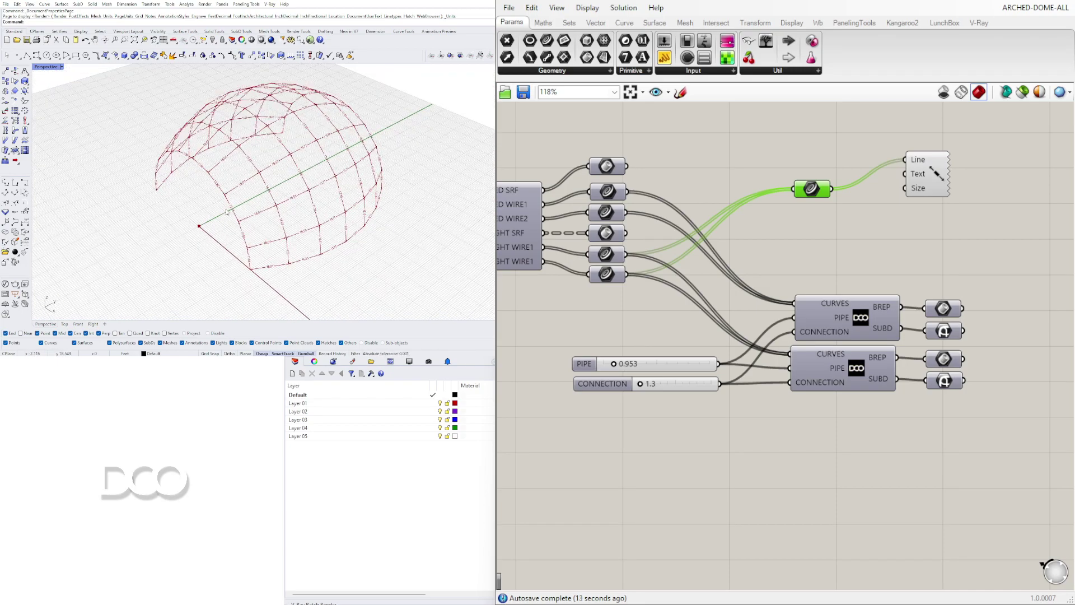
key("Return")
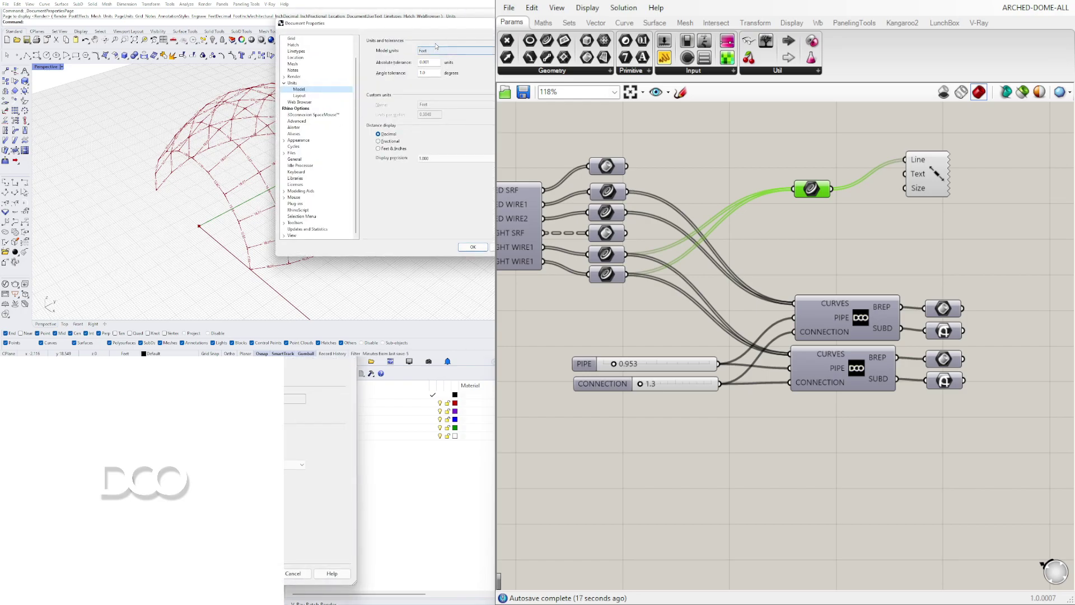
key("Escape")
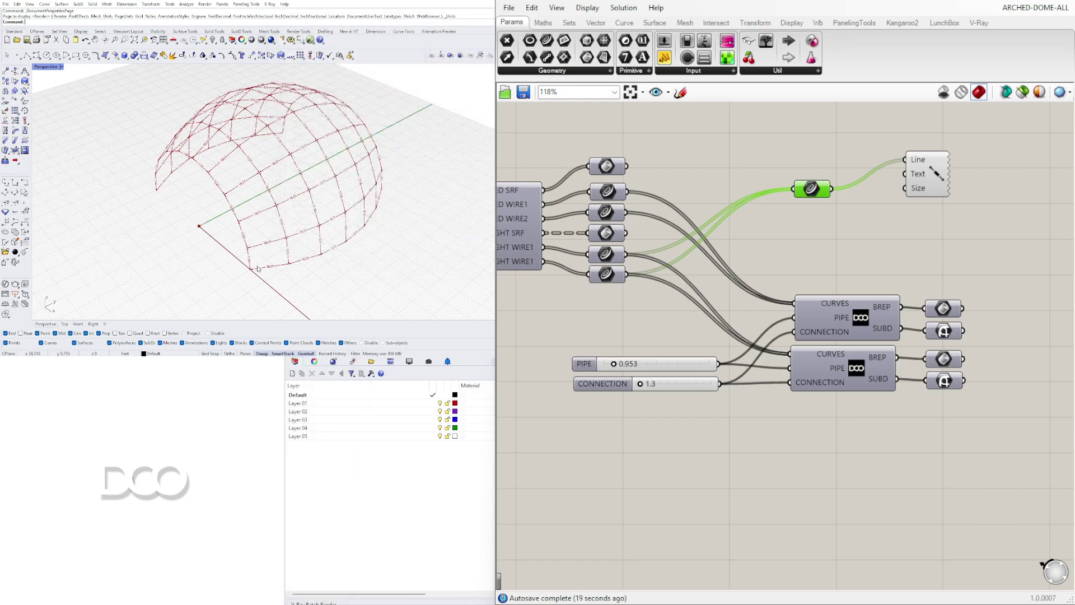
scroll(269, 273, "up", 5)
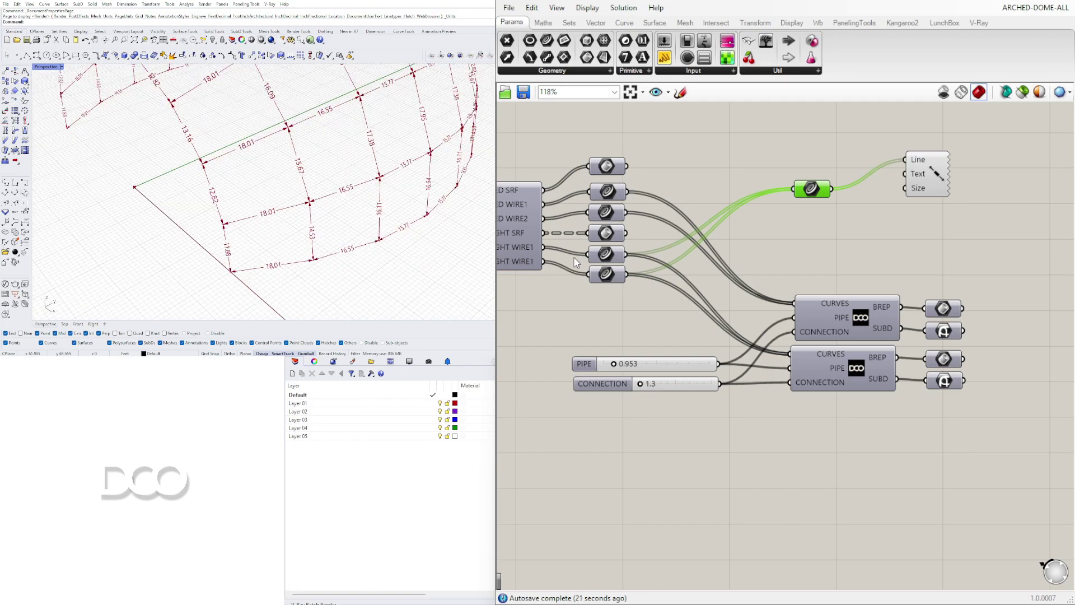
scroll(696, 249, "down", 3)
right_click_drag(701, 284, 865, 306)
right_click_drag(859, 355, 816, 353)
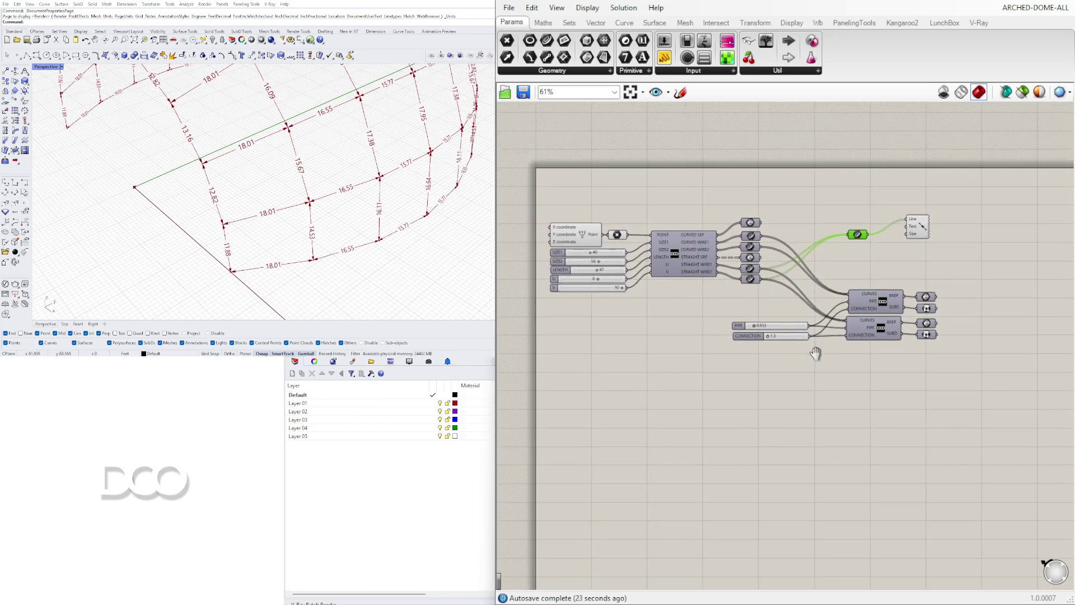
scroll(312, 200, "down", 6)
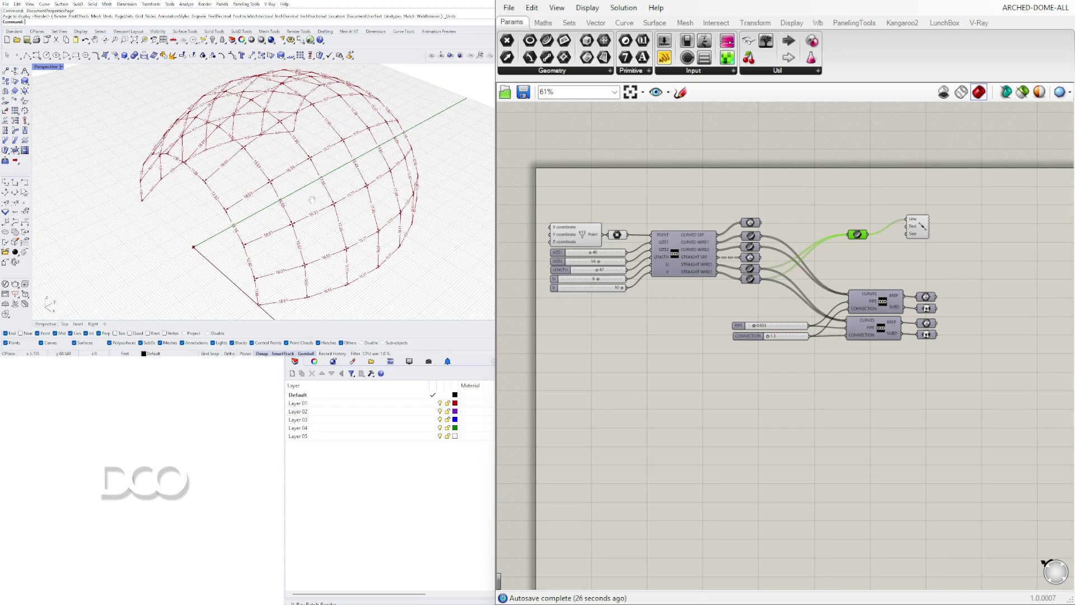
mouse_move(312, 200)
right_mouse_down()
mouse_move(308, 184)
mouse_move(306, 196)
right_mouse_up()
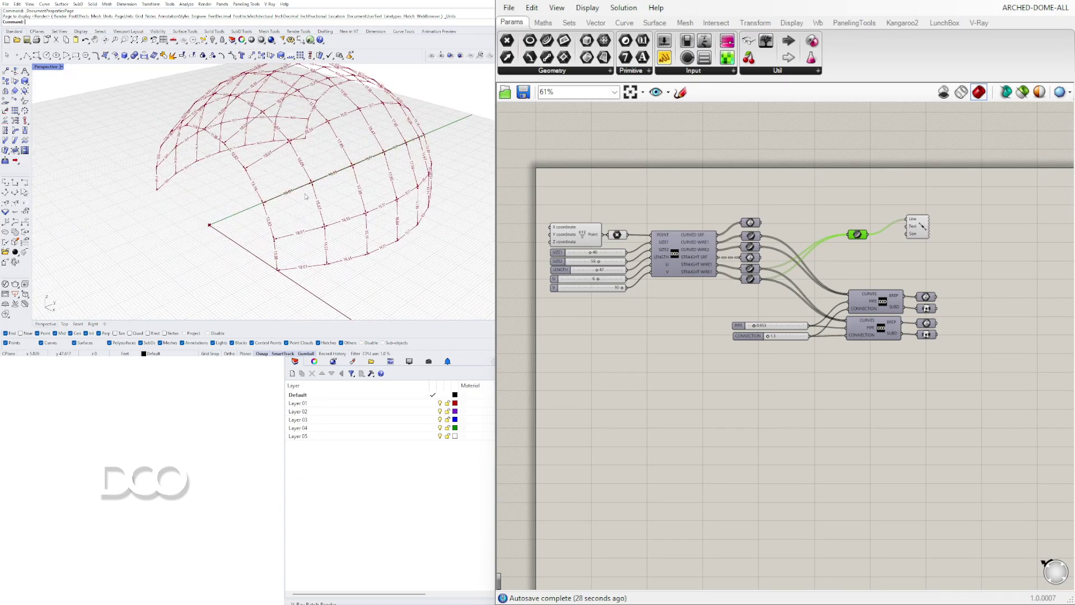
Move the Line Dimension component higher, add a Curve Middle component and wire the merged Curve container into its Curve input.
scroll(913, 280, "up", 3)
left_click_drag(921, 196, 934, 162)
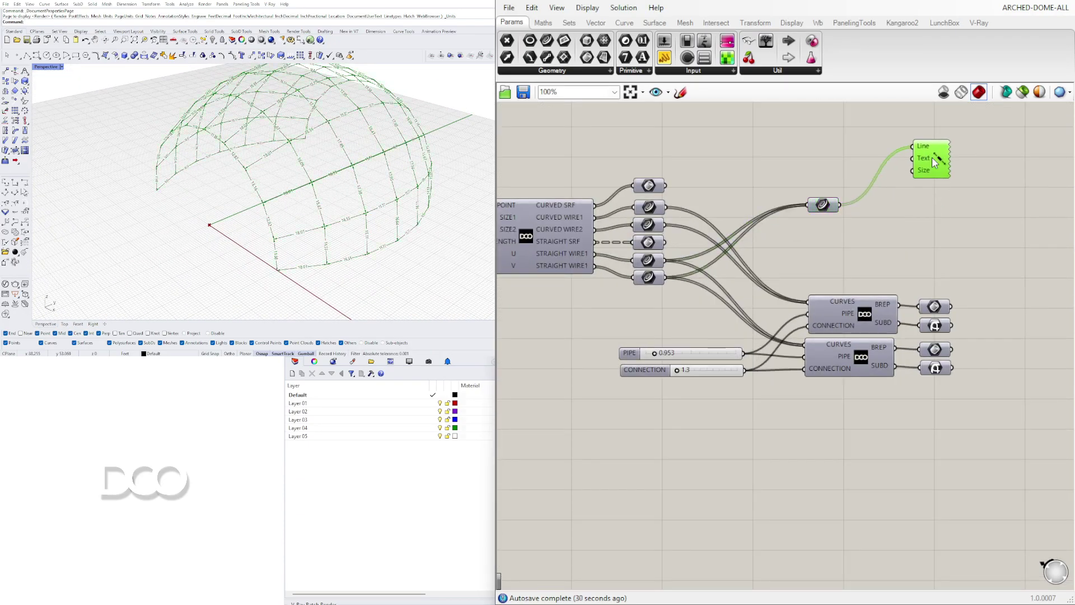
left_click(830, 207)
left_click(892, 233)
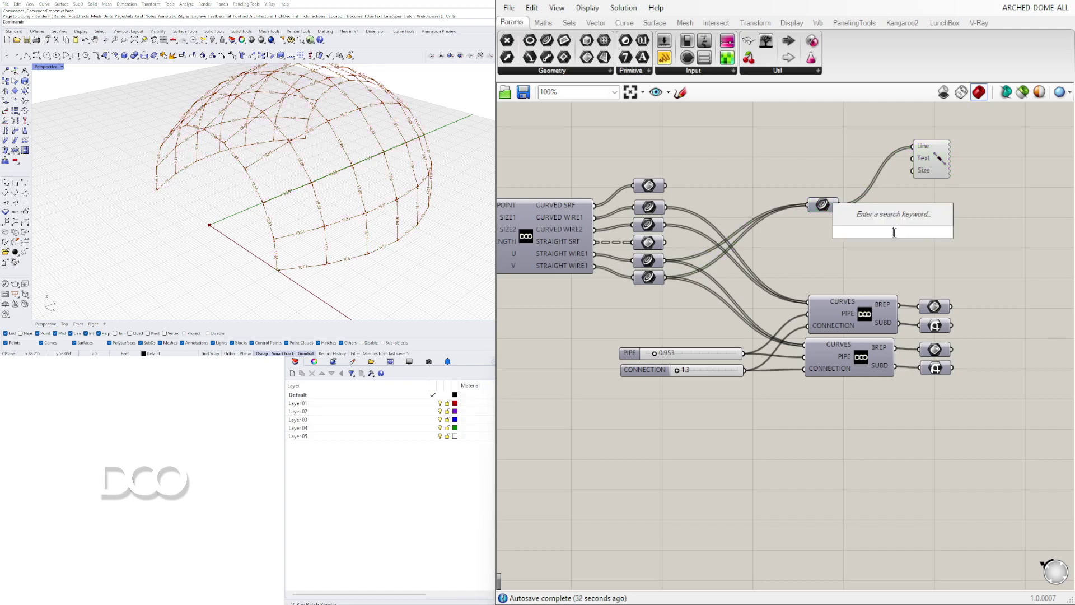
double_click(892, 233)
type("MID")
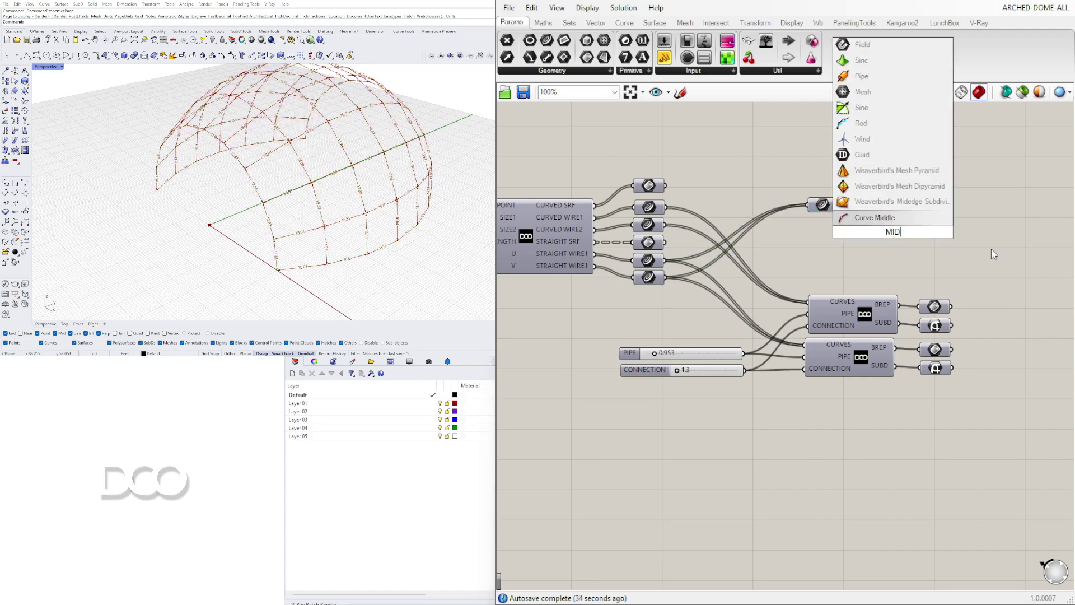
left_click(857, 218)
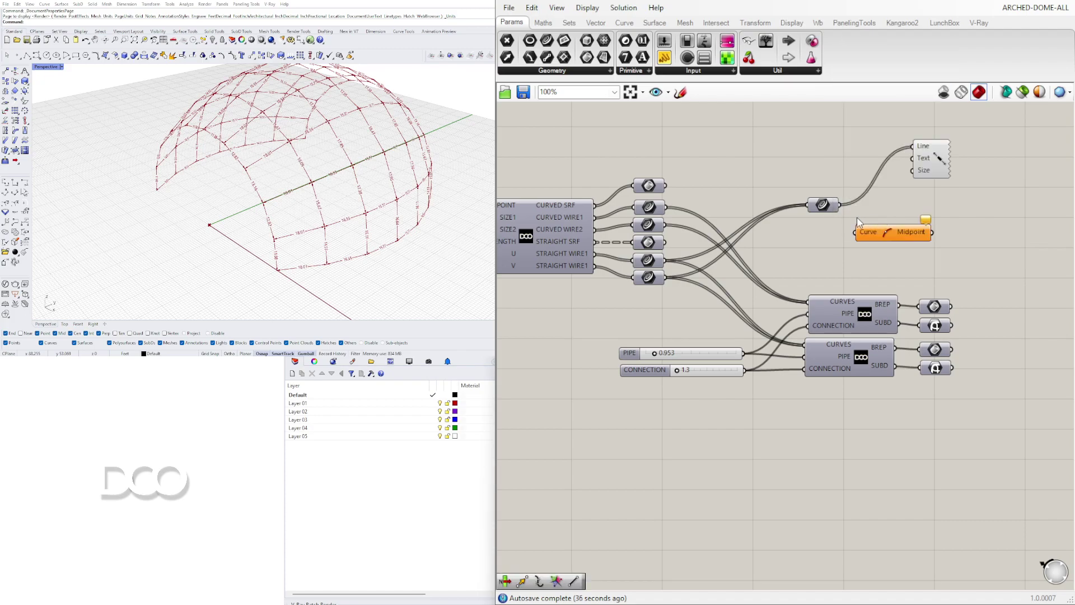
left_click_drag(842, 205, 906, 228)
right_click_drag(929, 256, 823, 241)
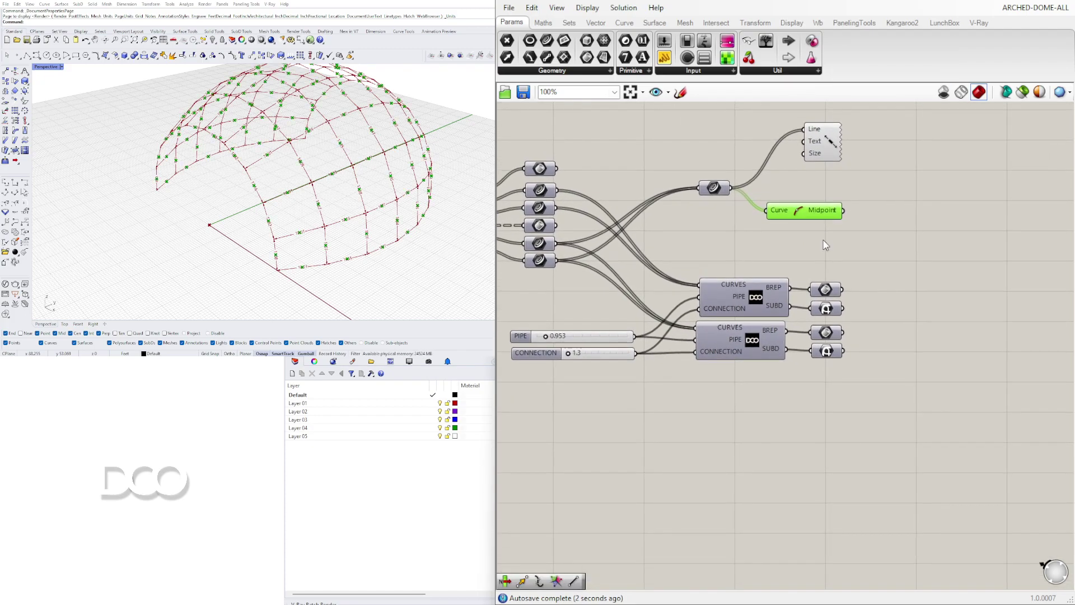
Add a Point List component, wire the strut midpoints into its Points input, and turn off the Curve Middle preview.
left_click(908, 231)
double_click(908, 232)
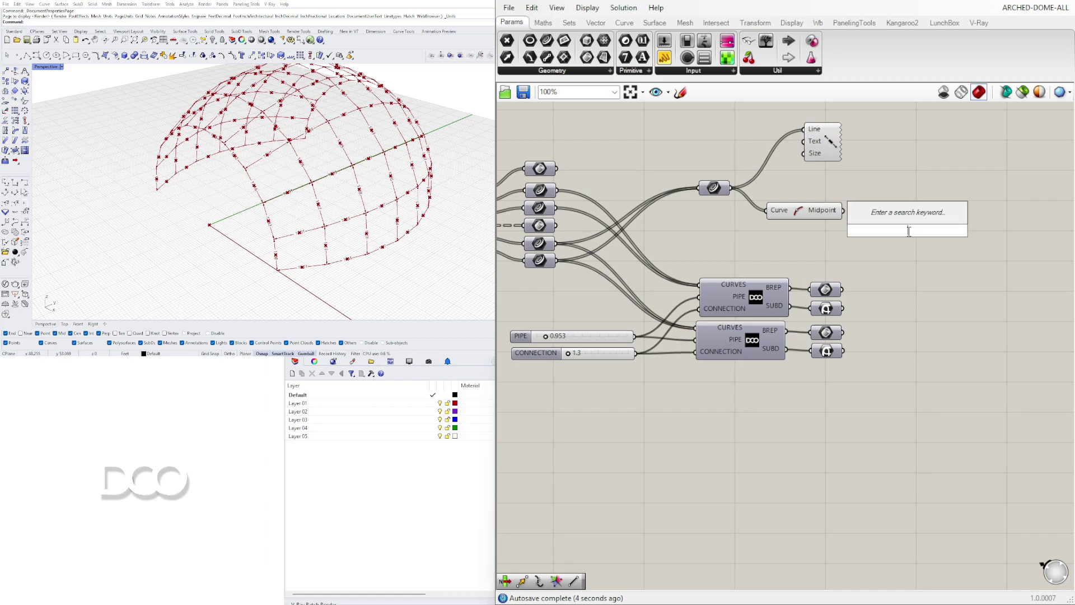
type("POINT")
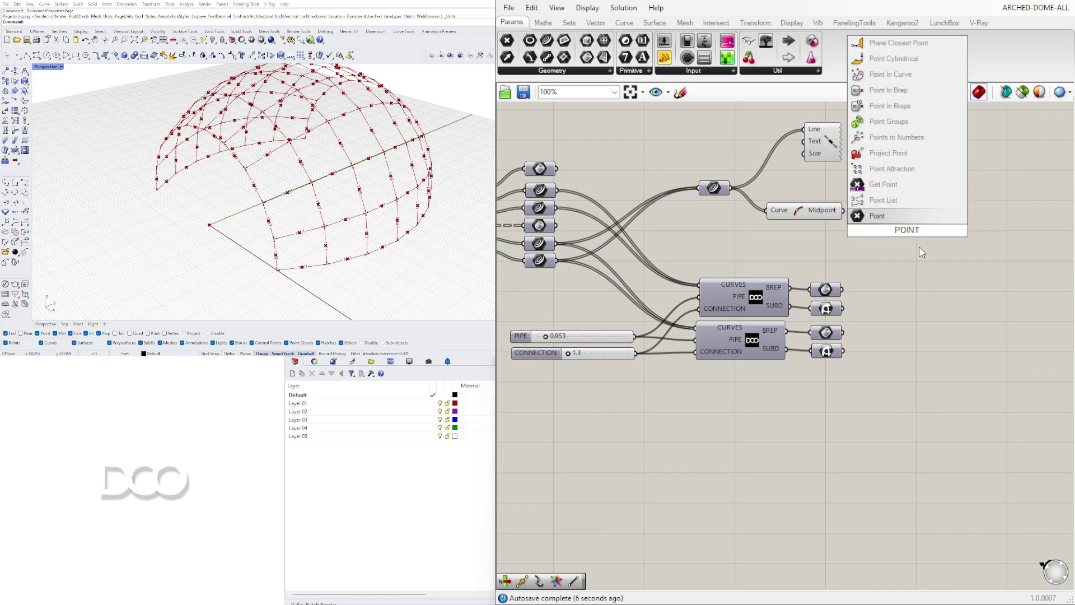
left_click(884, 203)
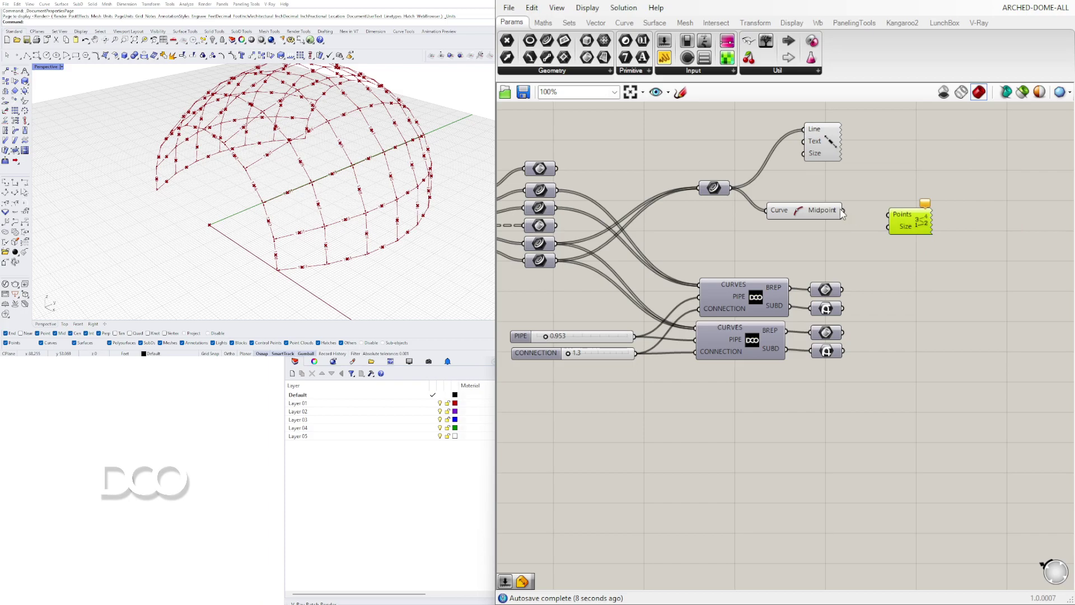
left_click_drag(843, 211, 800, 198)
middle_click(806, 196)
left_click(842, 164)
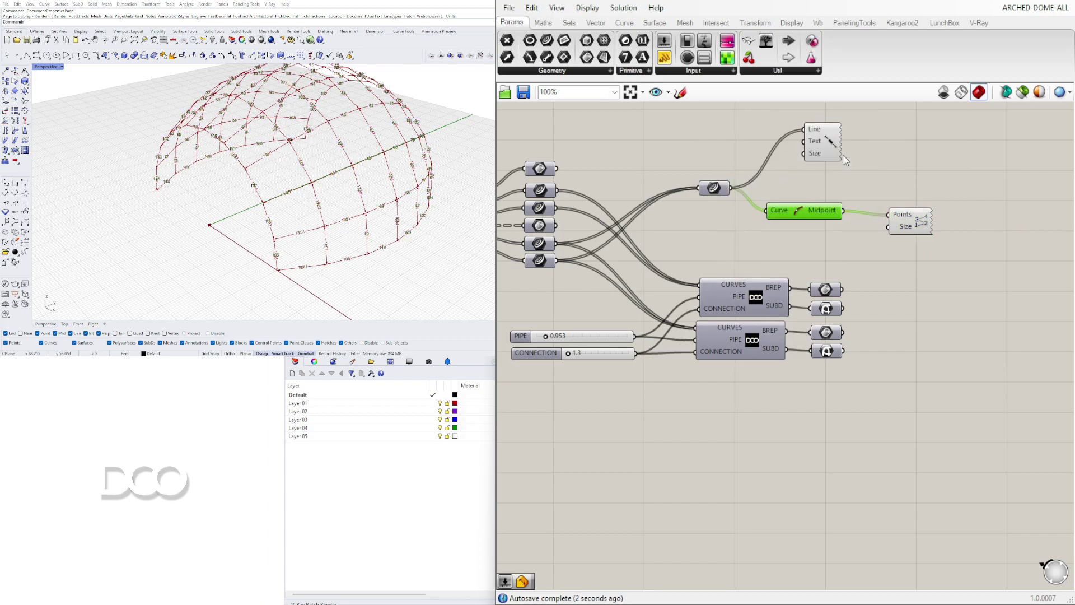
Turn off the preview of the Line Dimension component and slightly reposition it and the Point List on the canvas.
left_click(824, 134)
right_click(823, 134)
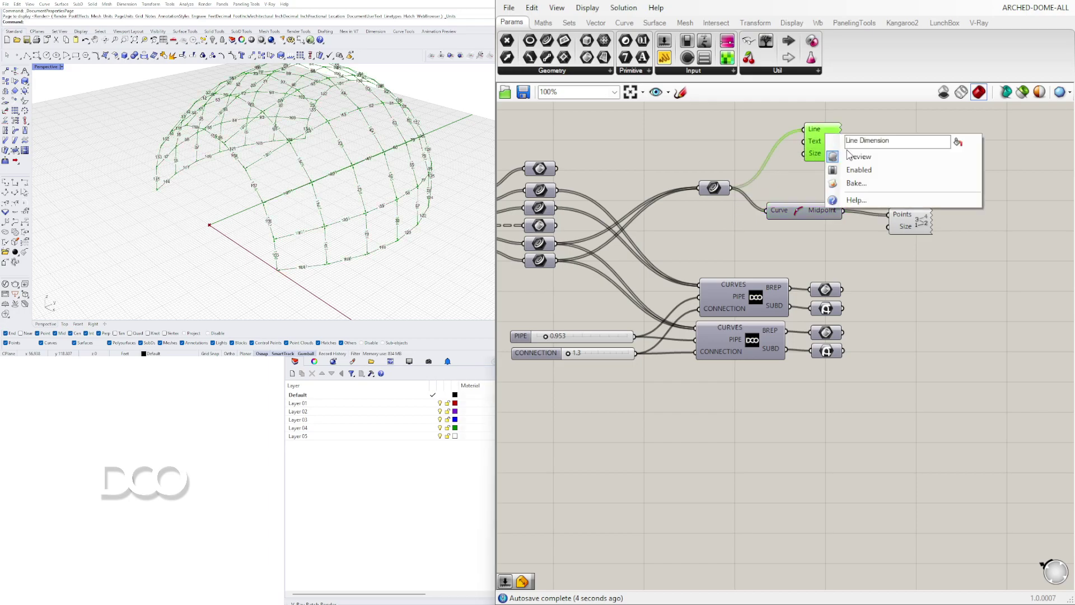
left_click(843, 154)
left_click(842, 179)
left_click_drag(812, 137, 826, 136)
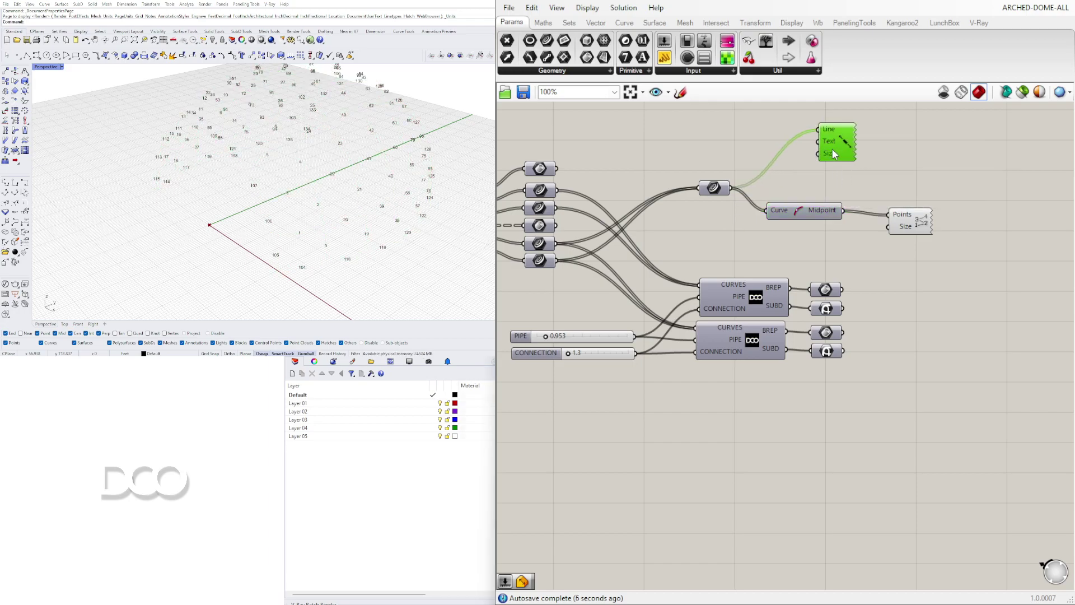
left_click_drag(905, 225, 899, 233)
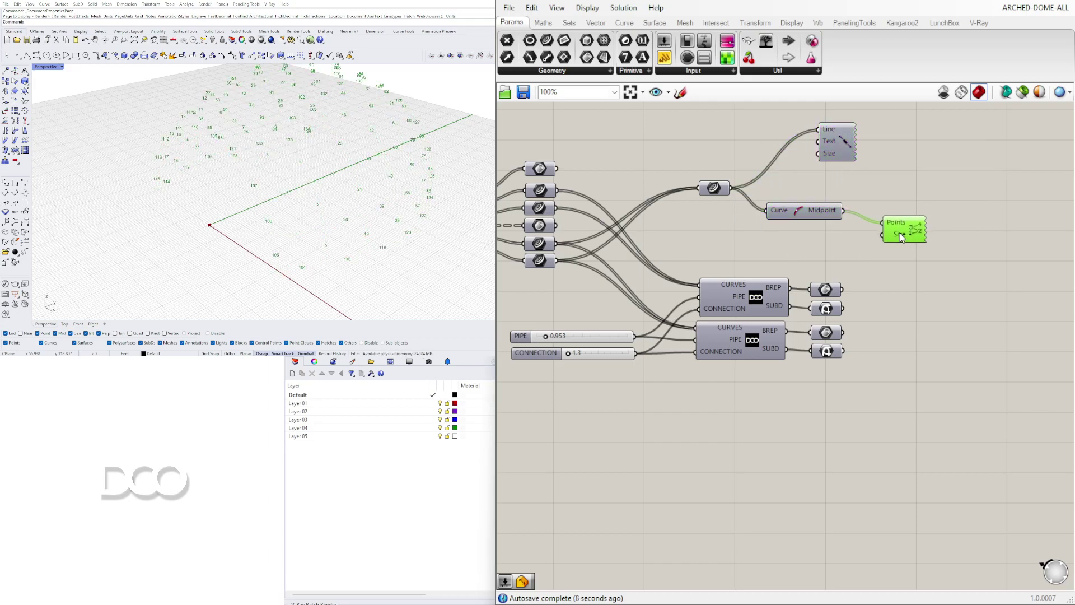
Create a number slider with the value 2.5 and wire it into the Point List's Size input.
double_click(767, 254)
type("2.5")
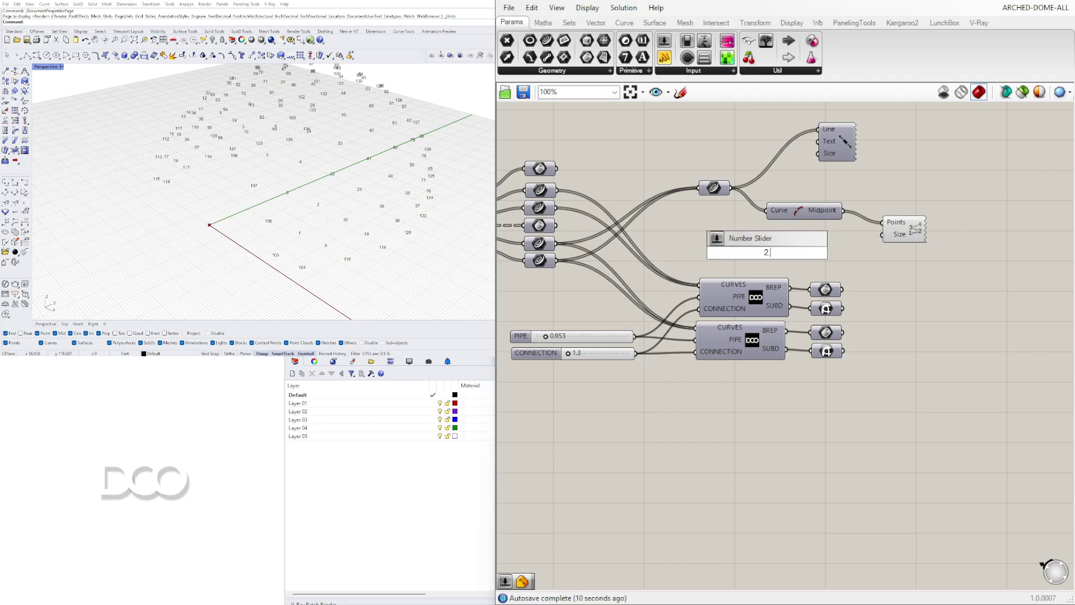
key("Return")
left_click_drag(831, 252, 883, 234)
left_click_drag(746, 252, 762, 238)
Turn the merged Curve container's preview back on, inspect the strut numbering around the dome, and move the Point List slightly closer.
left_click(717, 189)
right_click(720, 190)
left_click(742, 211)
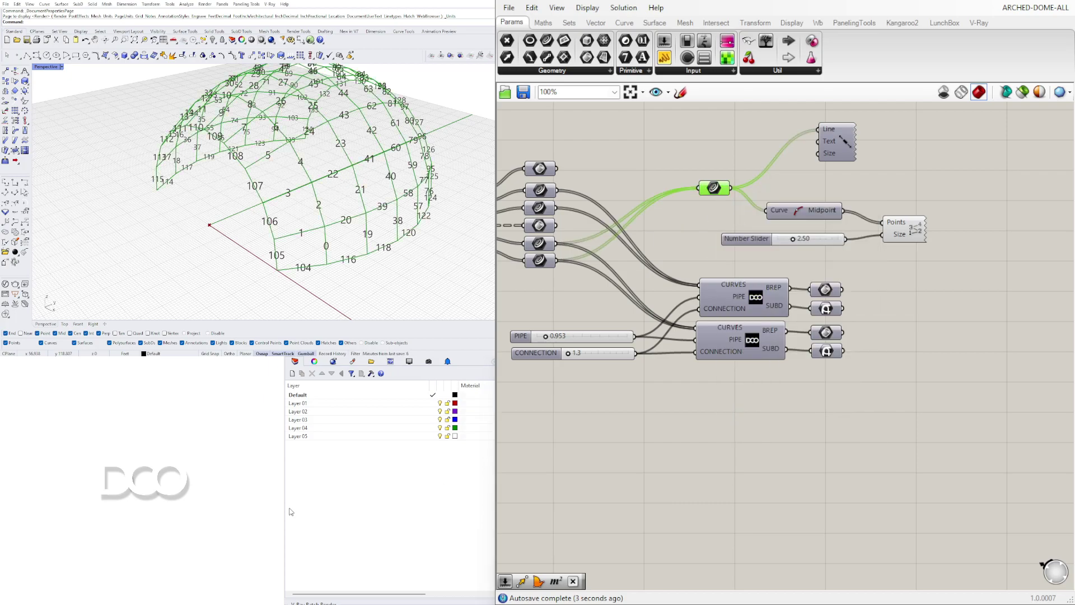
right_click_drag(334, 238, 299, 221)
scroll(289, 214, "down", 4)
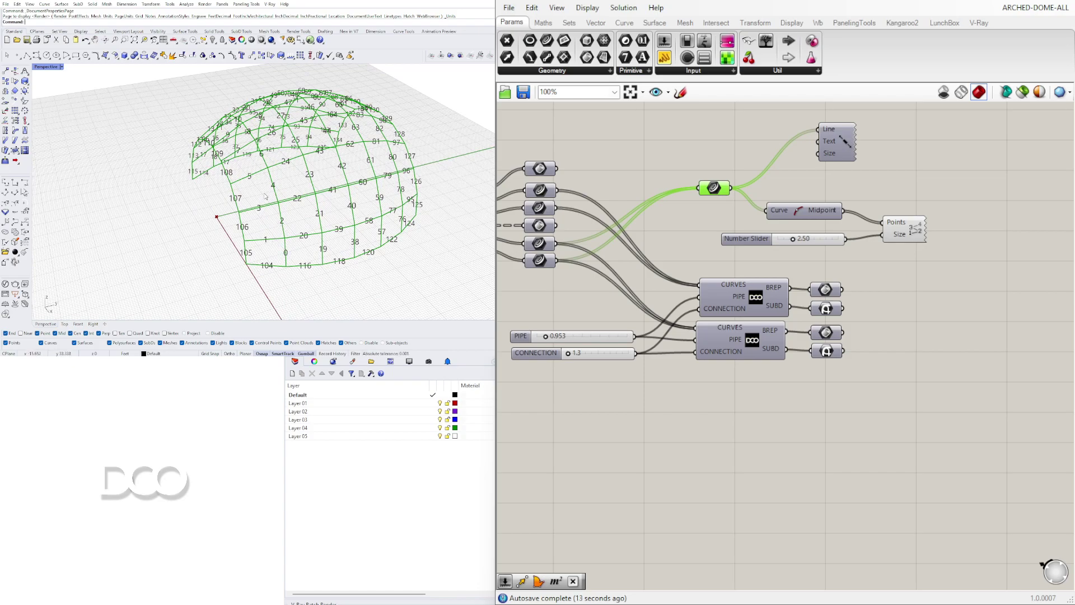
right_click_drag(265, 196, 355, 208)
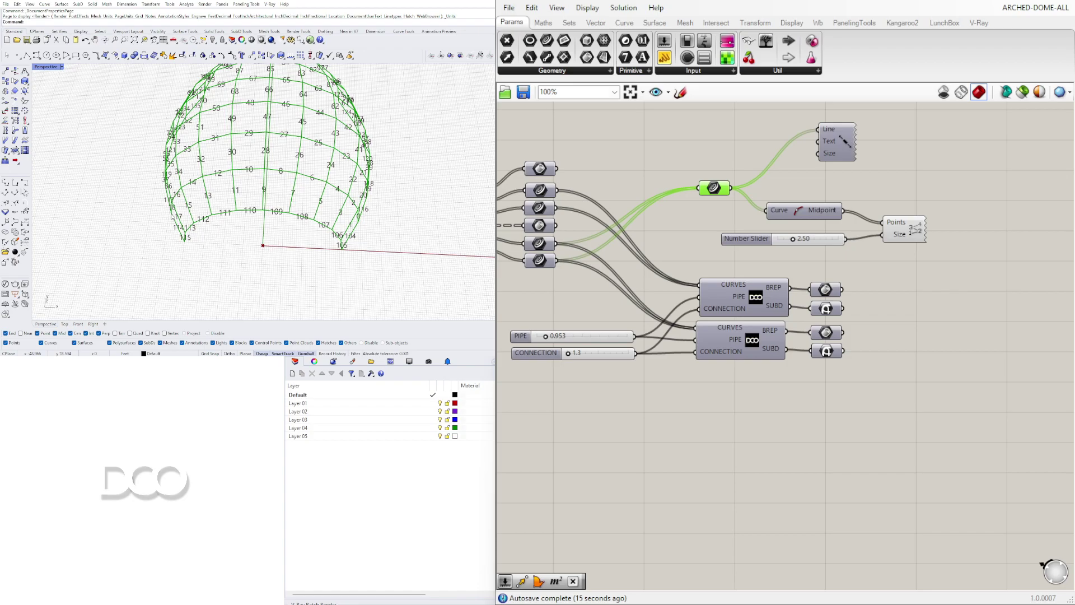
right_click_drag(182, 212, 102, 210)
left_click(914, 435)
left_click_drag(904, 227, 890, 229)
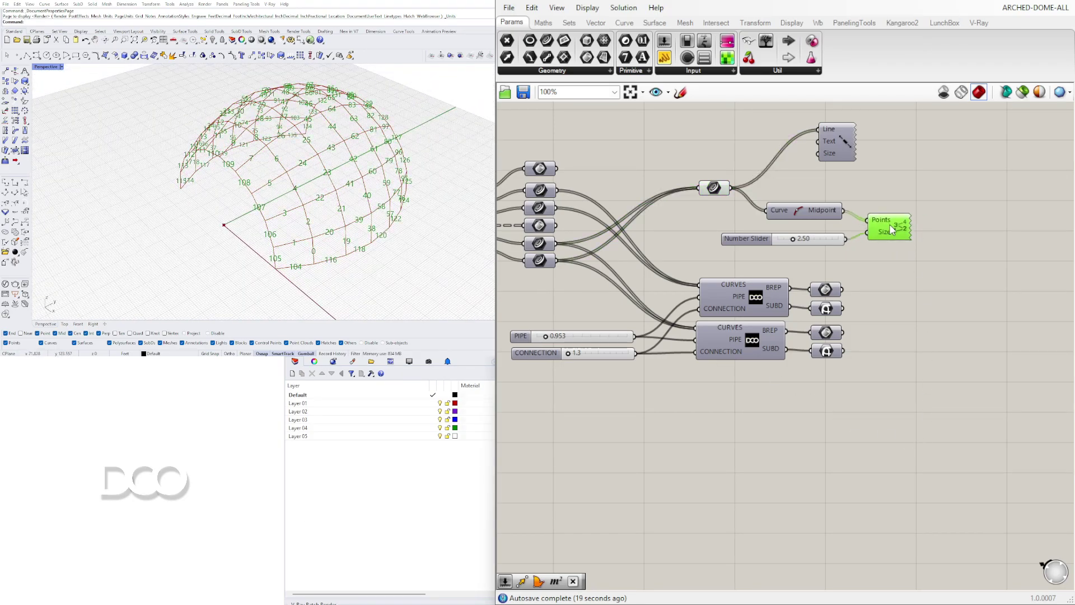
left_click(924, 275)
Set the text size slider to 2.40 and shift the Line Dimension component farther along the canvas.
scroll(792, 241, "up", 3)
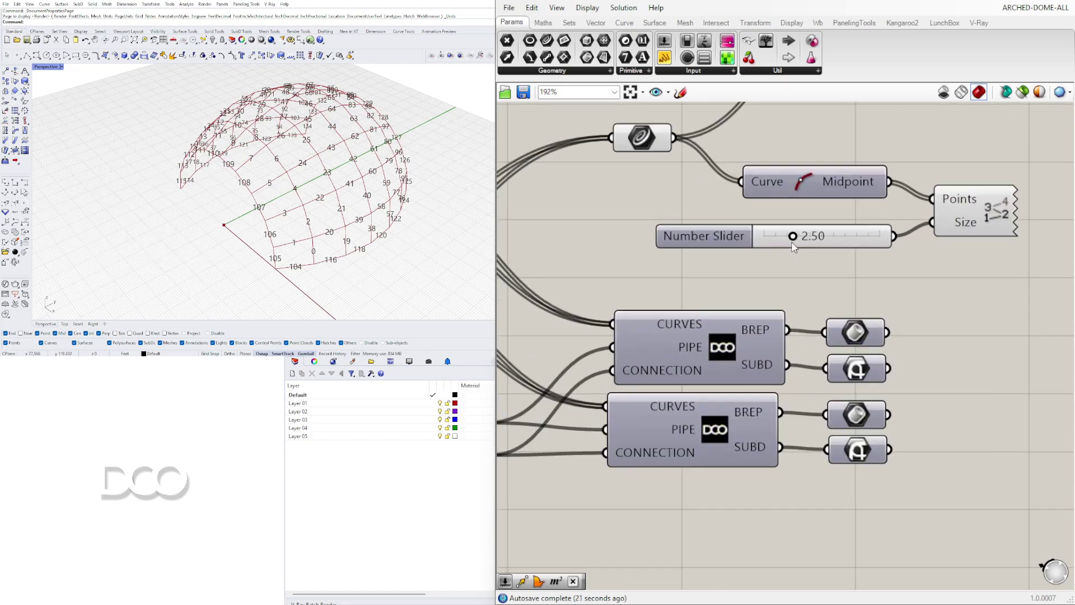
mouse_move(792, 237)
left_mouse_down()
mouse_move(772, 245)
mouse_move(793, 248)
left_mouse_up()
scroll(790, 247, "down", 3)
right_click_drag(790, 246, 757, 314)
left_click_drag(780, 232, 828, 221)
scroll(828, 221, "up", 3)
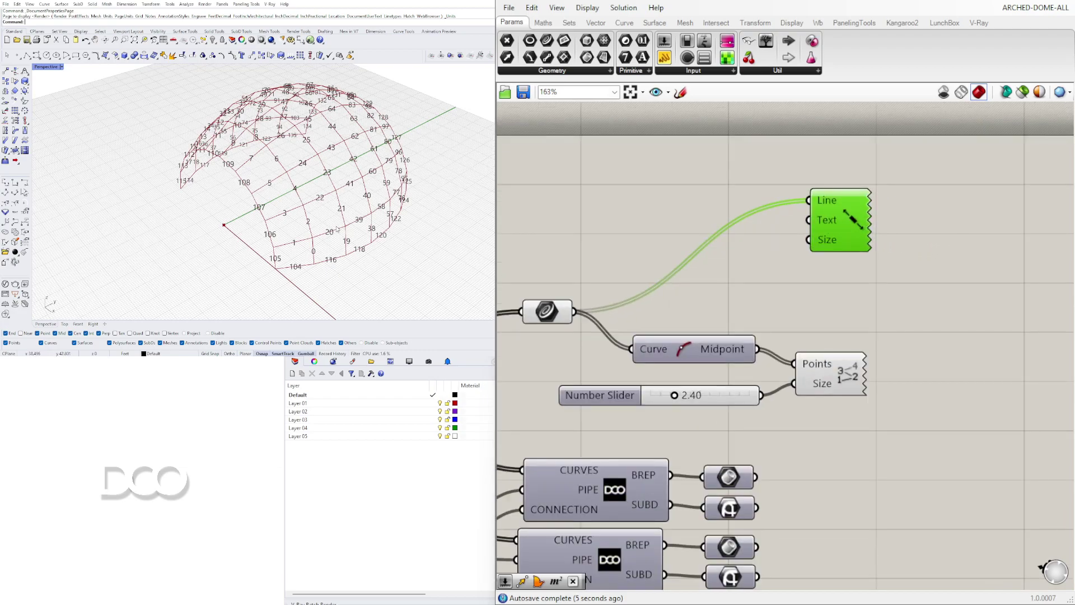
Turn off the preview of the strut numbering components, Curve Middle and Point List.
left_click_drag(933, 425, 708, 338)
scroll(711, 338, "up", 1)
middle_click(706, 338)
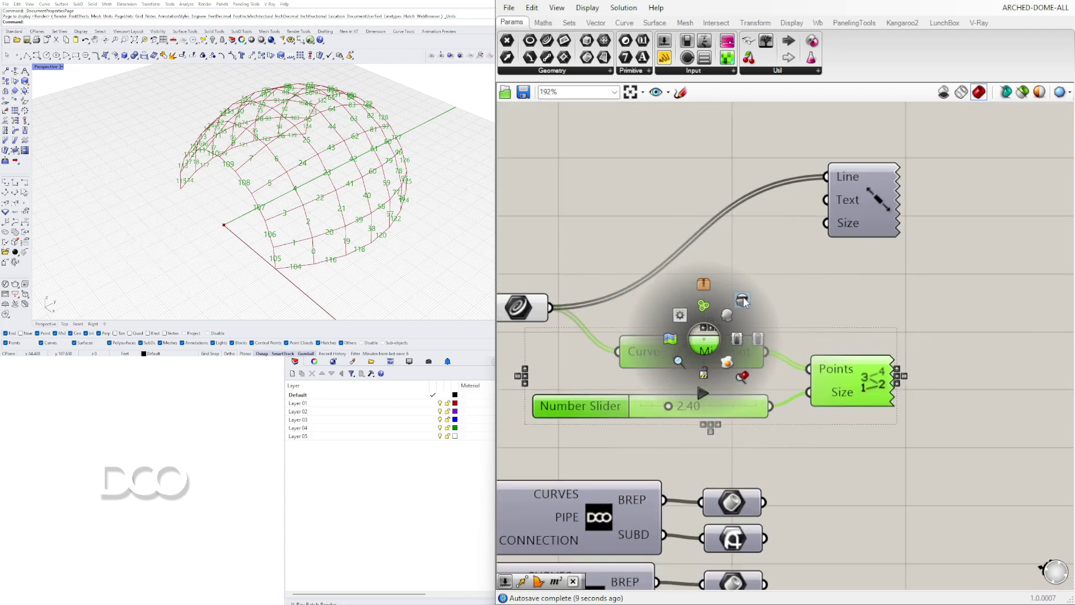
left_click(742, 300)
left_click(691, 304)
scroll(691, 304, "down", 3)
Move the number slider above the merged Curve container and wire it only into the Line Dimension's Size input as well.
right_click_drag(691, 304, 819, 328)
left_click_drag(798, 387, 719, 233)
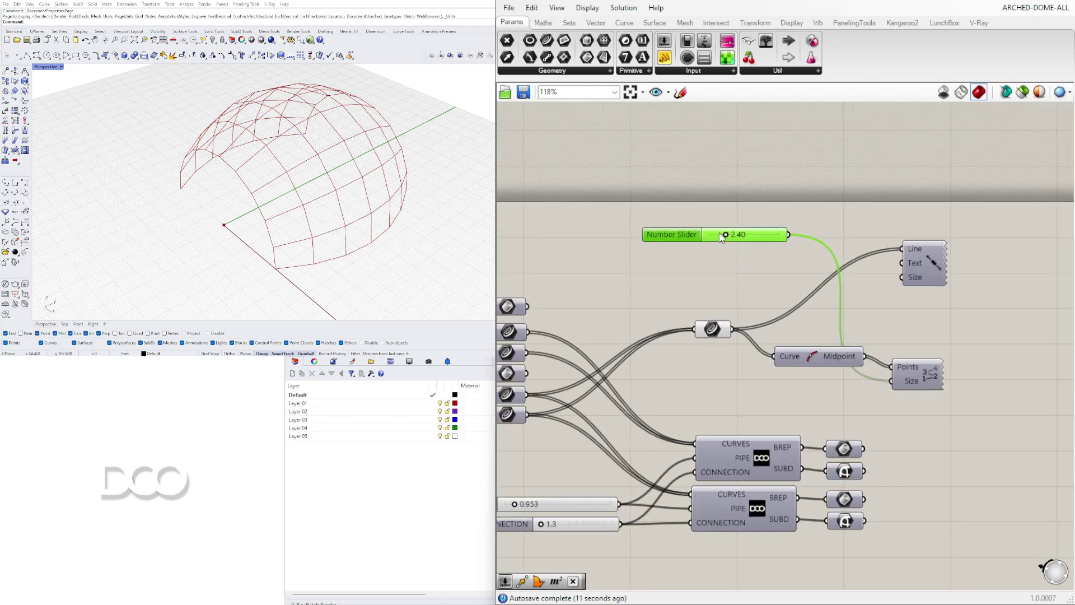
left_click_drag(788, 234, 882, 265)
left_click_drag(790, 235, 902, 277)
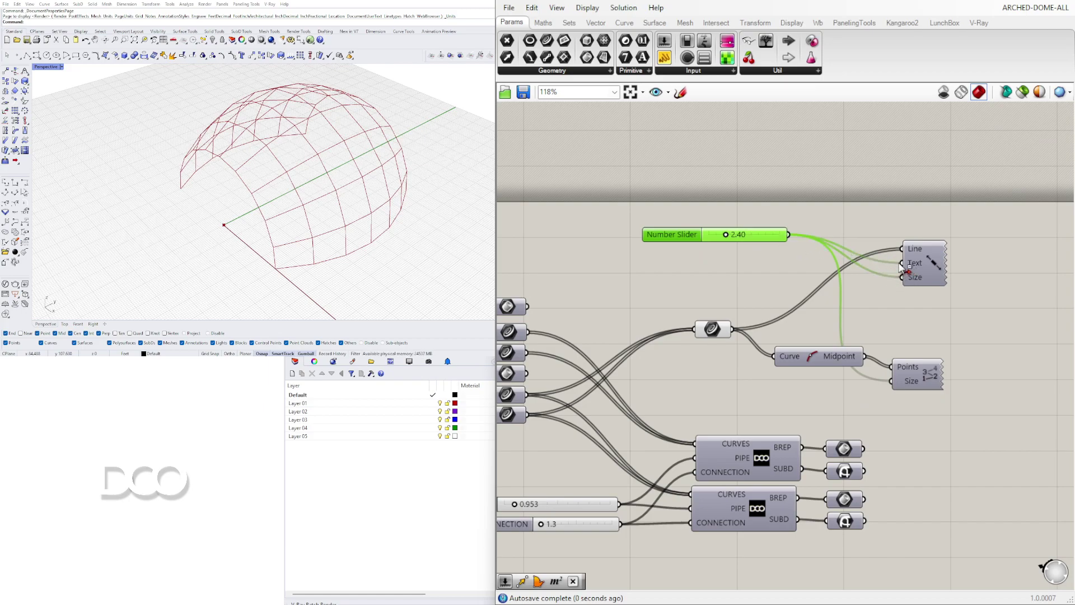
left_click_drag(780, 236, 786, 234, "ctrl")
Turn the preview of the Line Dimension component back on.
right_click(923, 278)
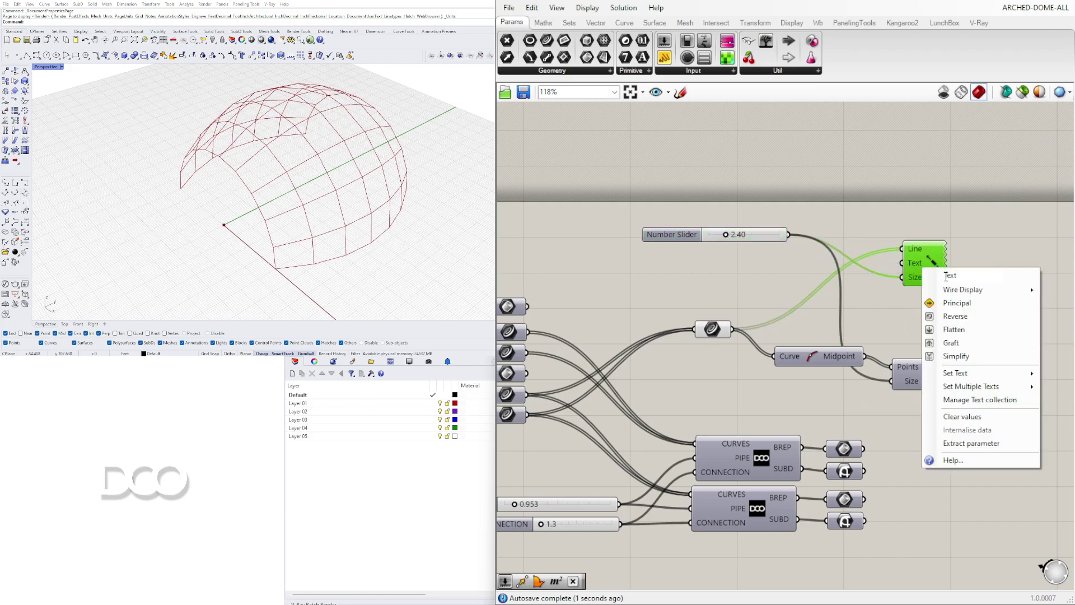
left_click(933, 255)
right_click(935, 251)
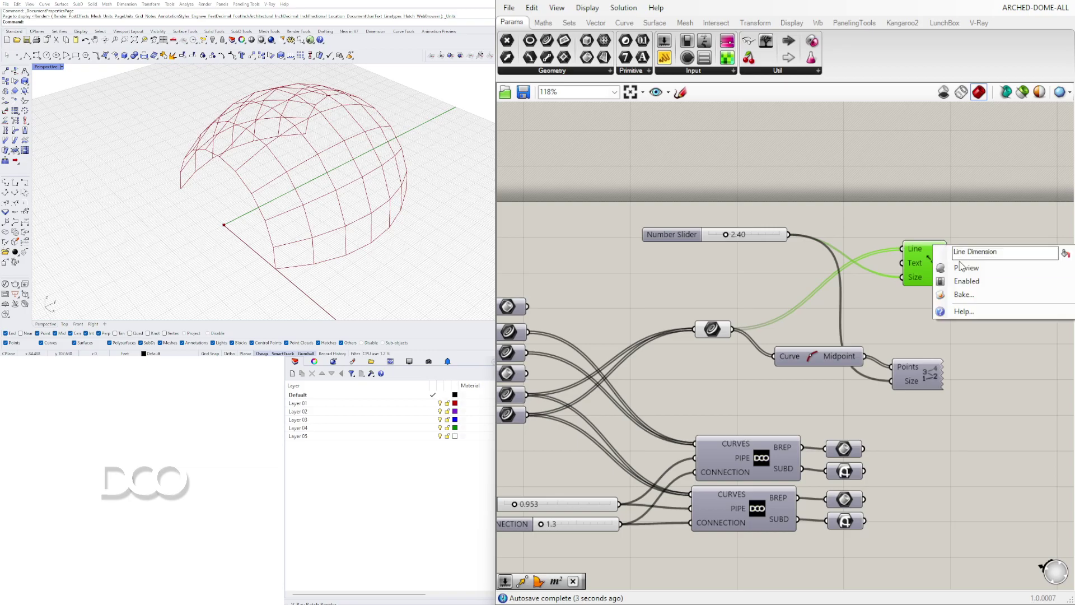
left_click(947, 264)
left_click(865, 234)
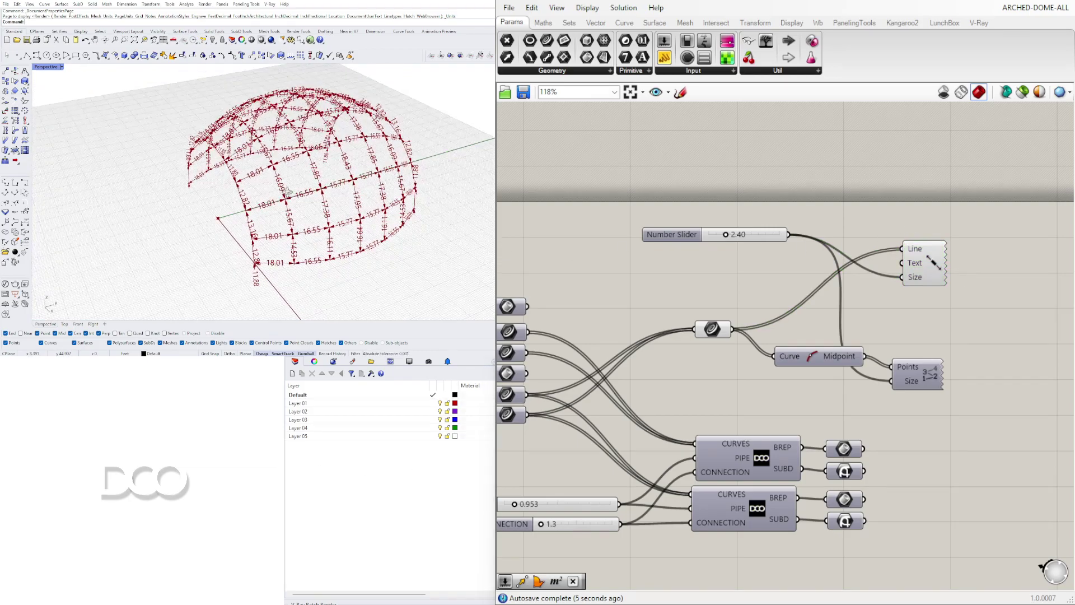
Set the shared text size slider to 1.19.
scroll(720, 246, "up", 4)
left_click_drag(737, 224, 718, 225)
scroll(750, 238, "down", 2)
right_click_drag(839, 285, 623, 291)
right_click_drag(780, 281, 885, 278)
Space the slider, Line Dimension and Point List farther from the merged Curve container and place the Curve Middle component lower.
left_click_drag(914, 276, 914, 308)
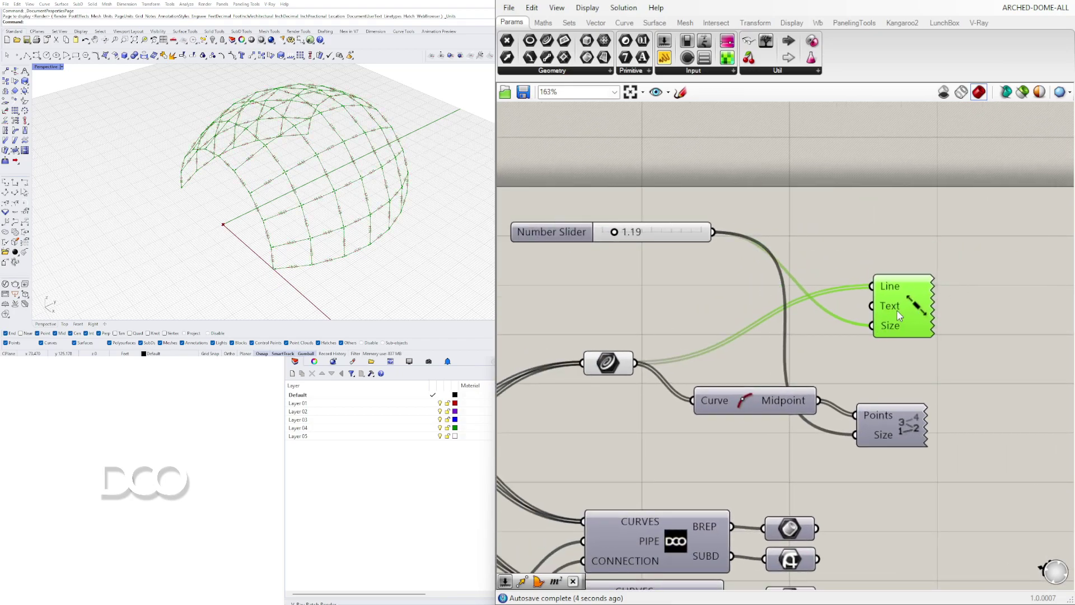
left_click(967, 344)
scroll(653, 349, "down", 4)
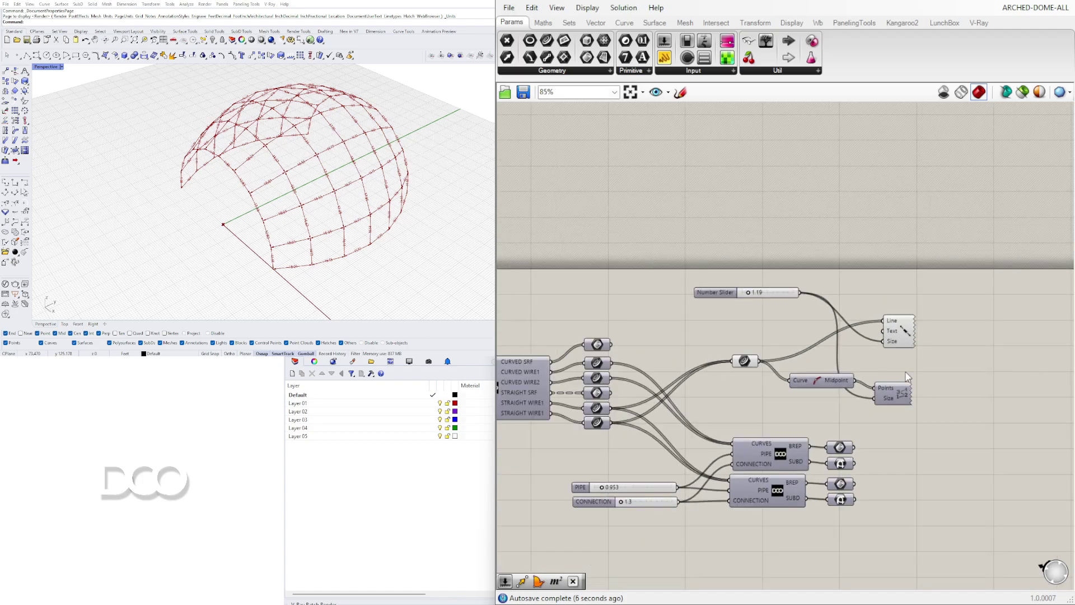
left_click_drag(879, 399, 647, 252)
left_click_drag(796, 339, 870, 334)
left_click(802, 351)
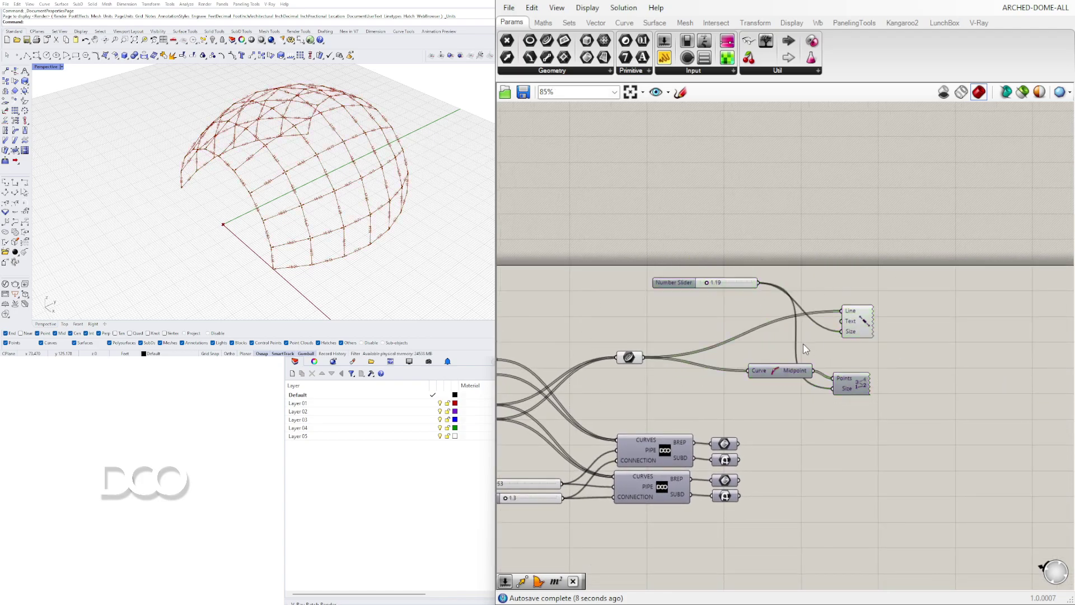
scroll(802, 362, "up", 2)
left_click_drag(796, 369, 759, 426)
Create a panel containing "STRUT SIZE" and wire it into the Line Dimension's Text input.
left_click(668, 300)
double_click(658, 291)
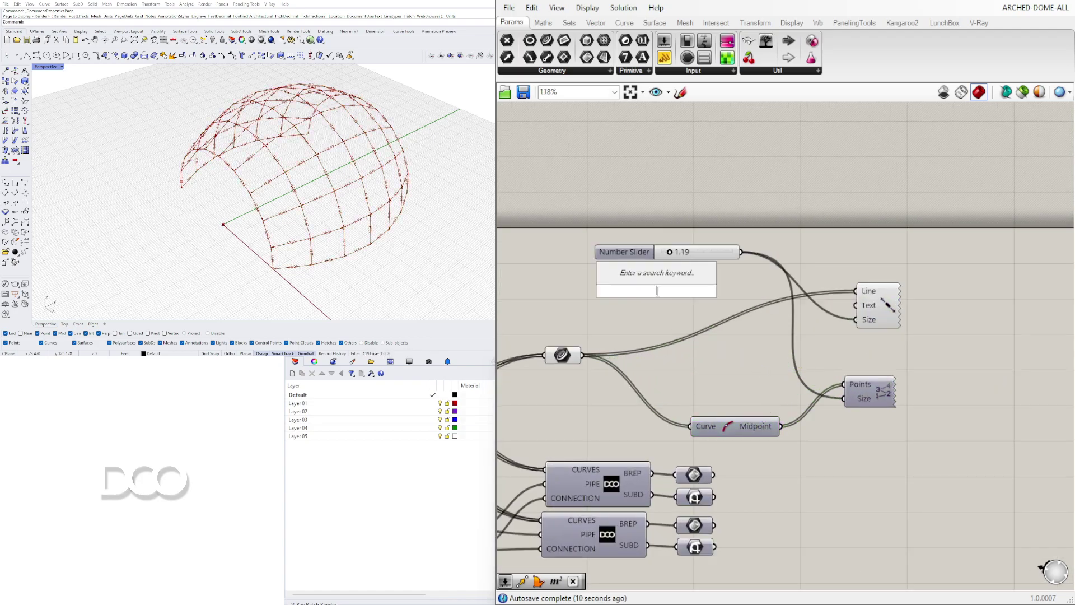
type("\"")
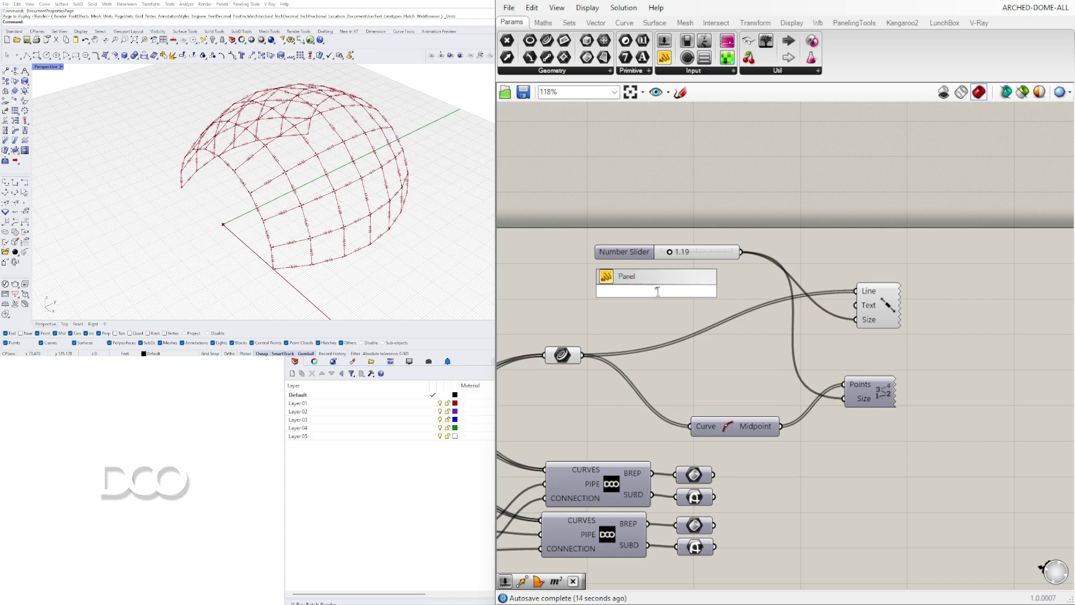
type("STRUT SIZE")
key("Return")
left_click_drag(660, 281, 855, 305)
Inspect the dimension text on the struts up close and set the shared text size slider to 1.02.
scroll(314, 202, "up", 10)
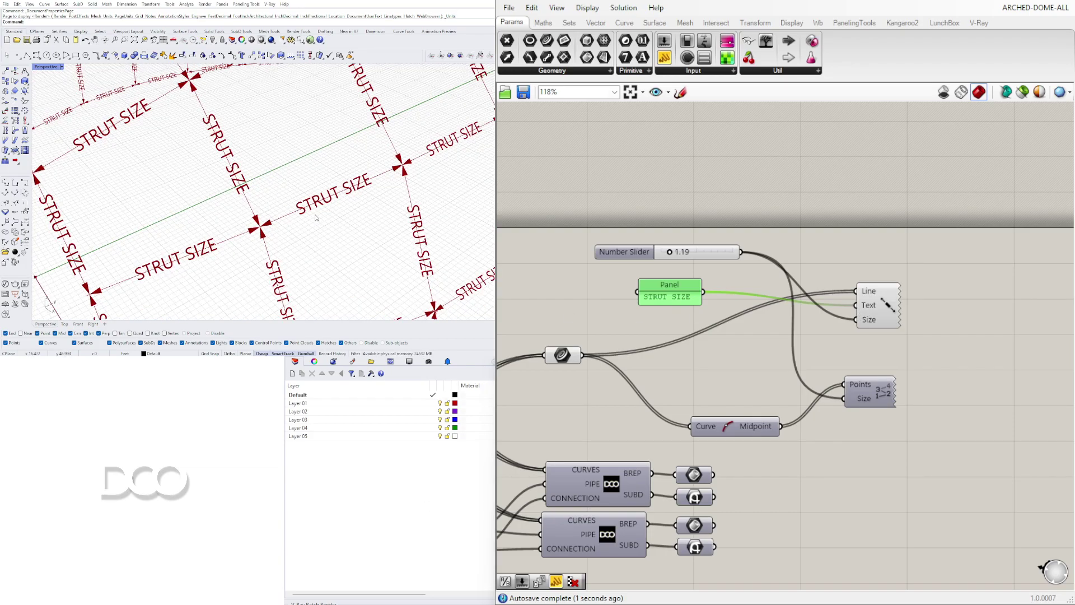
scroll(321, 205, "down", 10)
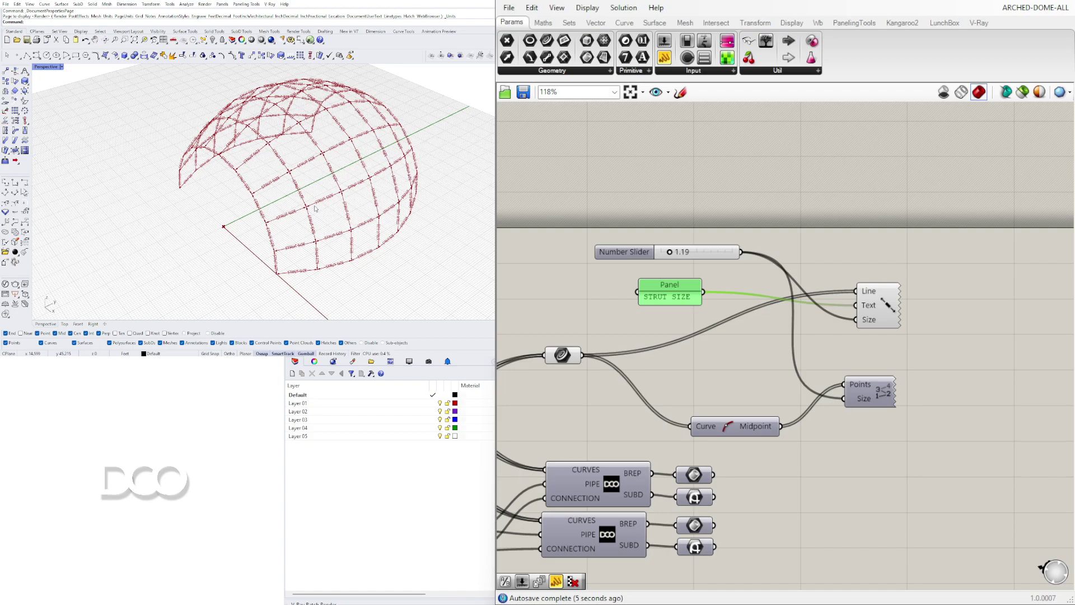
left_click(894, 312)
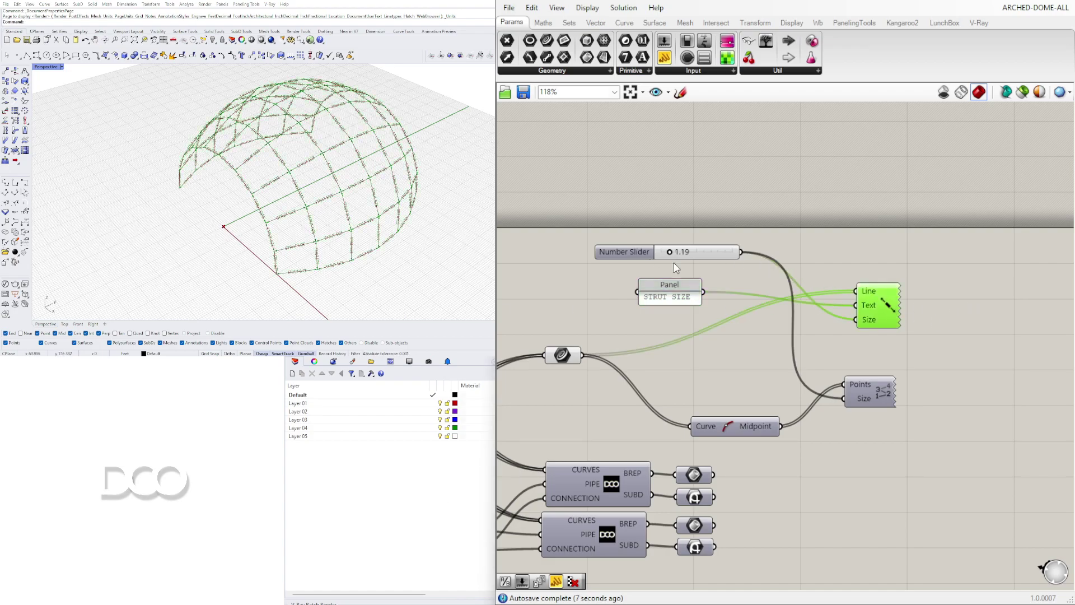
left_click_drag(673, 255, 669, 254)
Rearrange the labelling components so the Line Dimension sits directly above the Point List, with the slider and panel grouped above.
left_click(682, 305)
left_click_drag(743, 306, 660, 219)
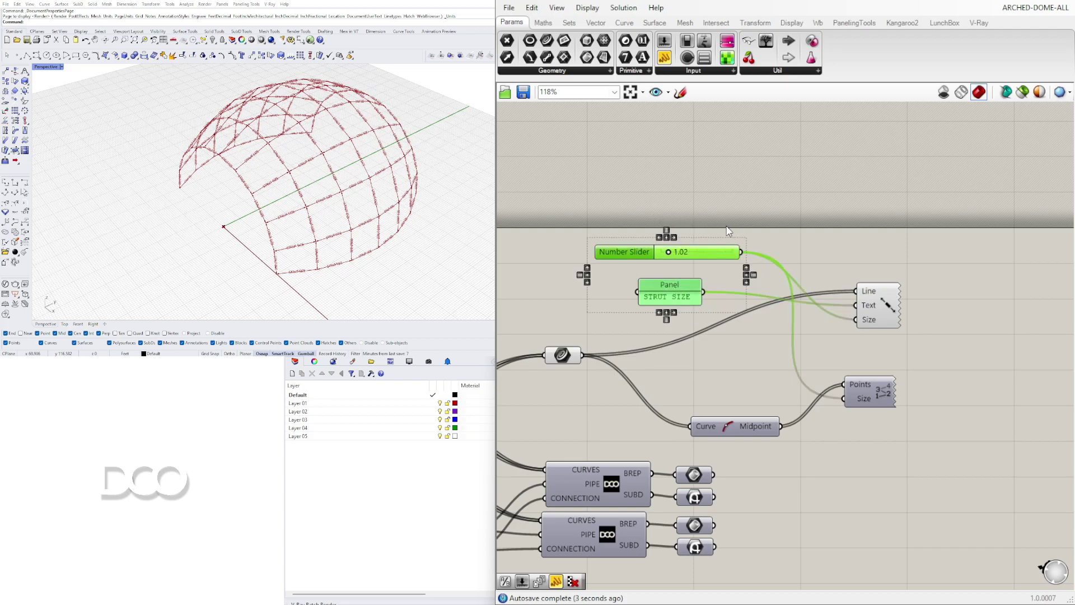
scroll(741, 234, "down", 1)
left_click_drag(854, 294, 851, 326)
left_click_drag(961, 399, 765, 317)
left_click_drag(860, 330, 879, 347)
left_click_drag(747, 300, 687, 298)
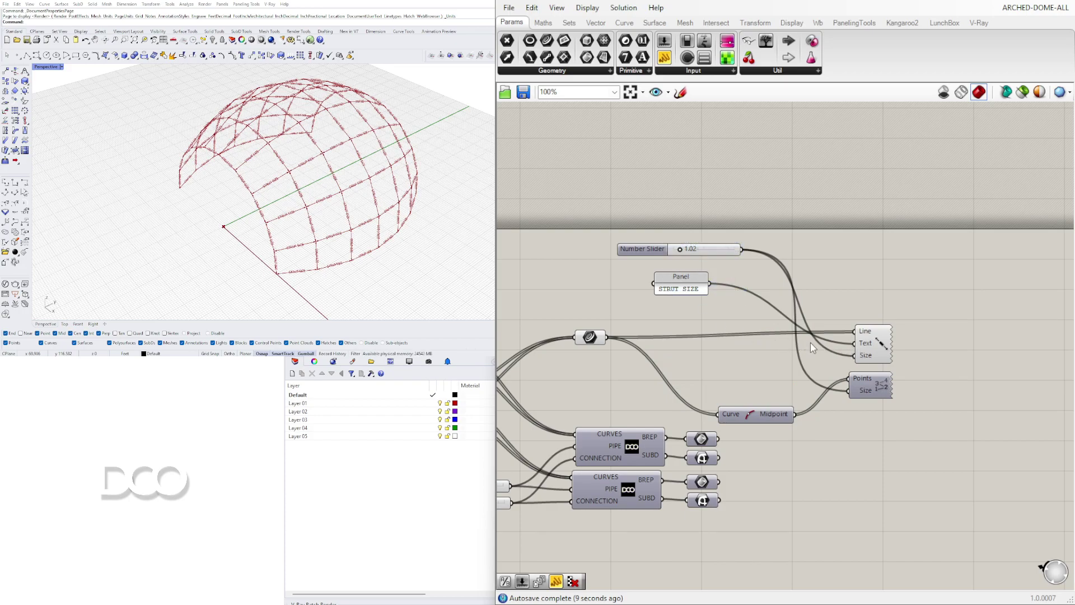
Delete the "STRUT SIZE" panel and move the size slider, Line Dimension and Point List farther out.
left_click(684, 288)
key("Delete")
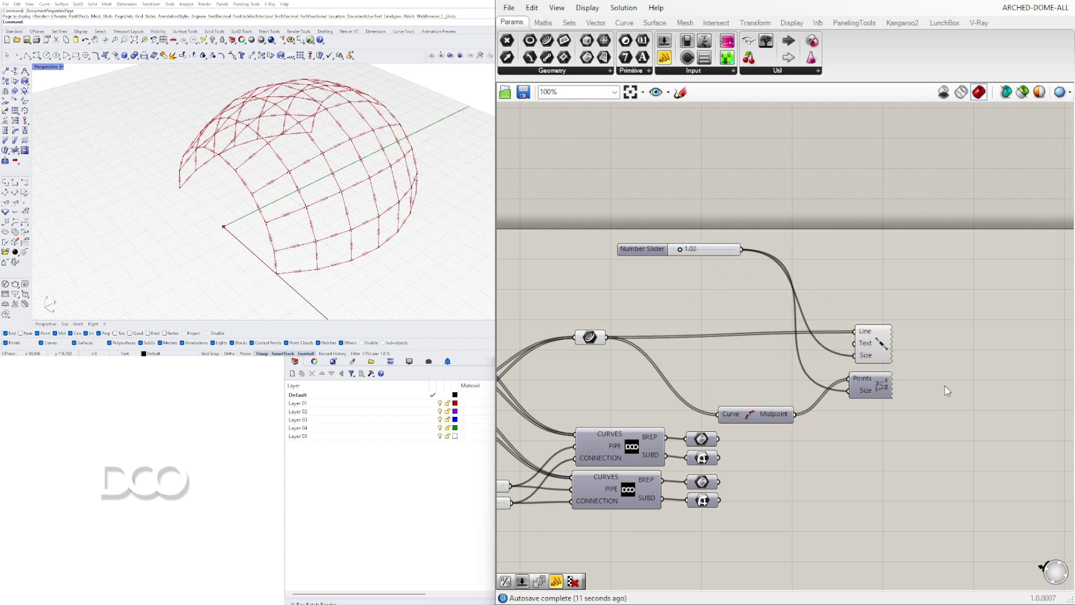
left_click_drag(642, 244, 666, 218)
left_click_drag(945, 437, 873, 314)
left_click_drag(884, 341, 948, 354)
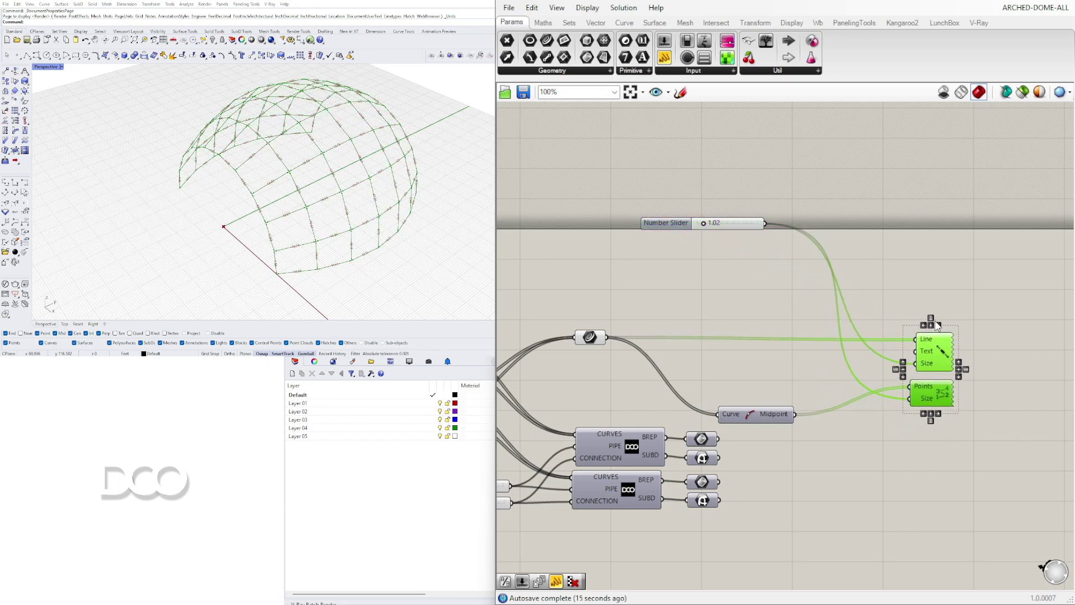
Add a List Length component, wire the merged Curve container into its List input and flatten that input.
left_click(623, 313)
double_click(670, 299)
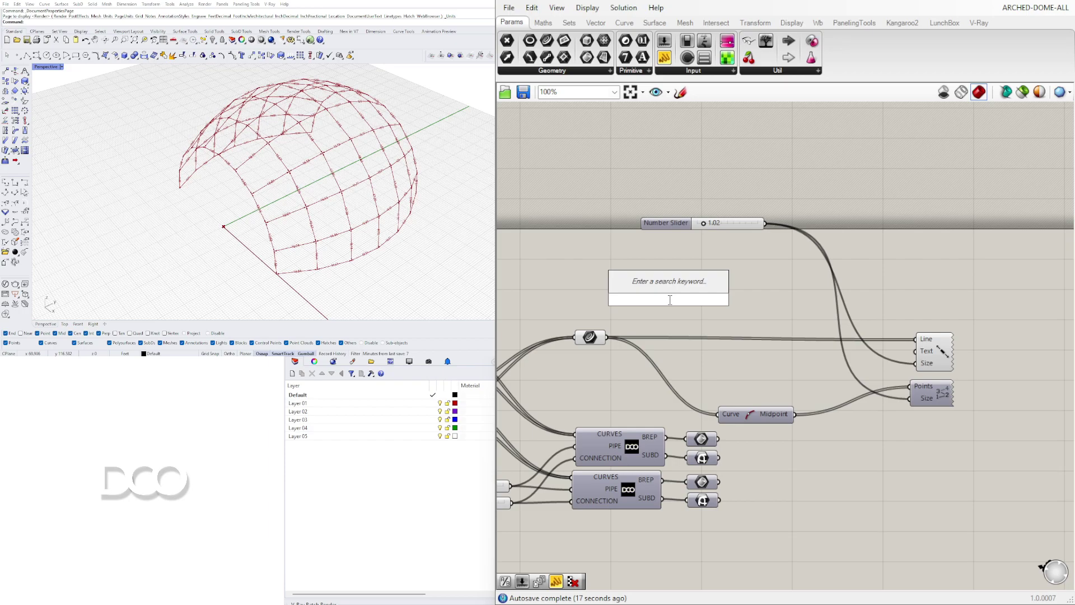
type("LIST")
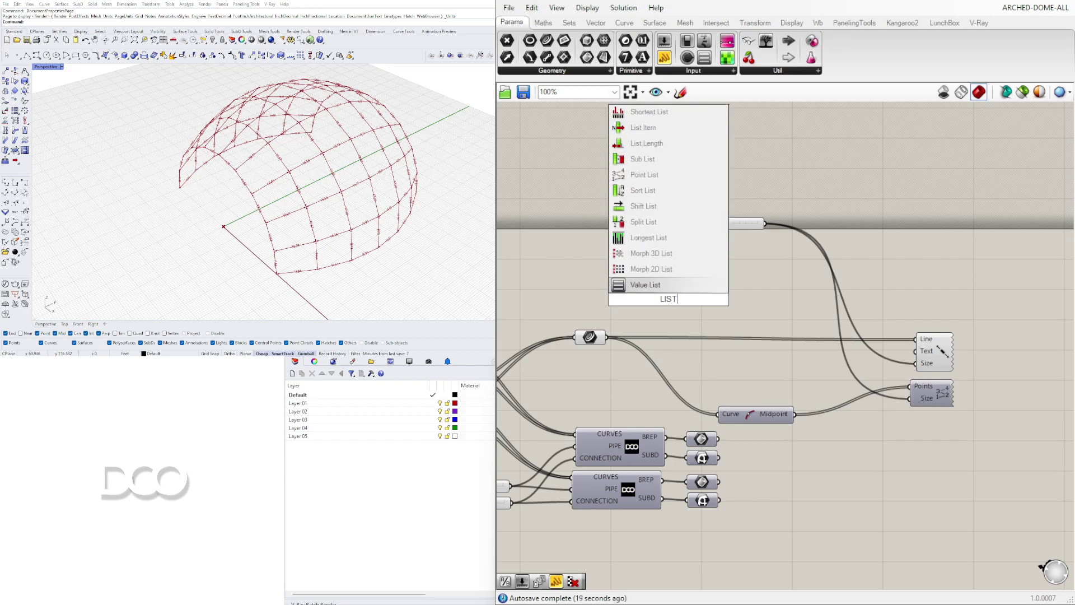
type(" LEN")
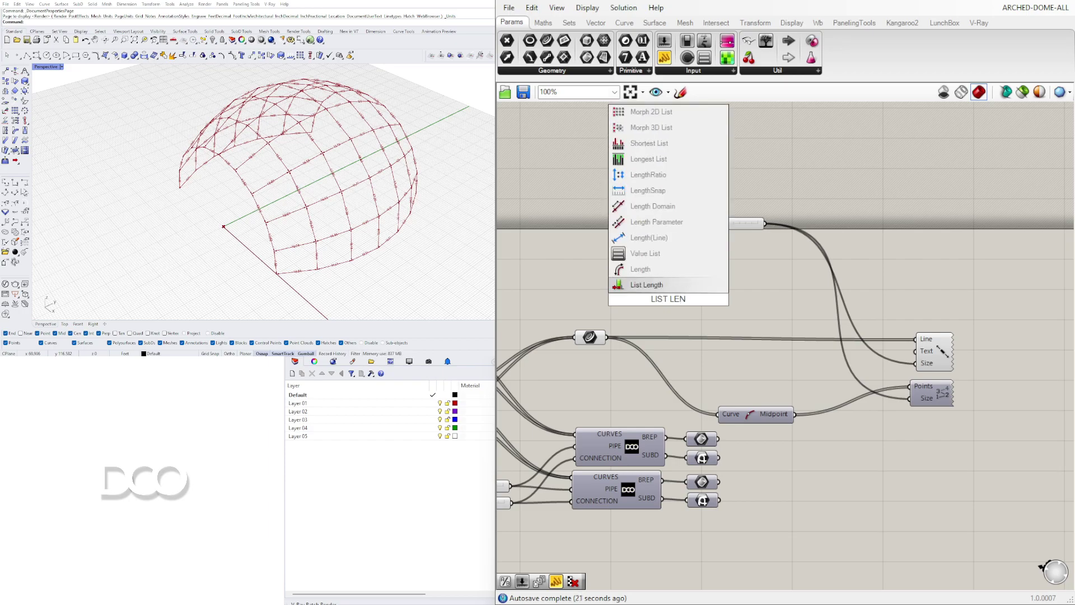
left_click(660, 285)
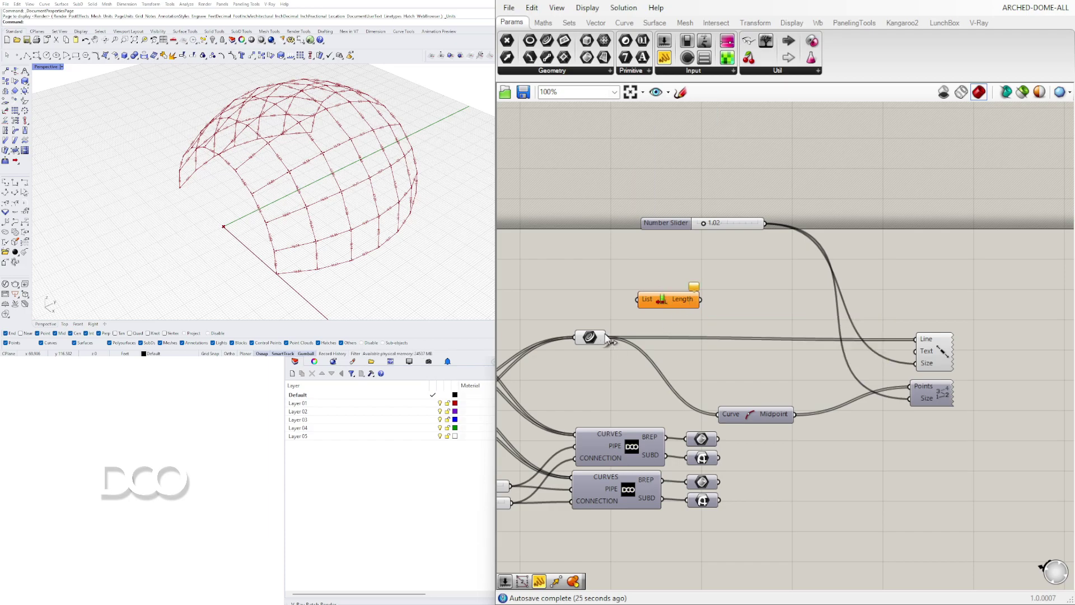
left_click_drag(607, 337, 637, 299)
mouse_move(690, 302)
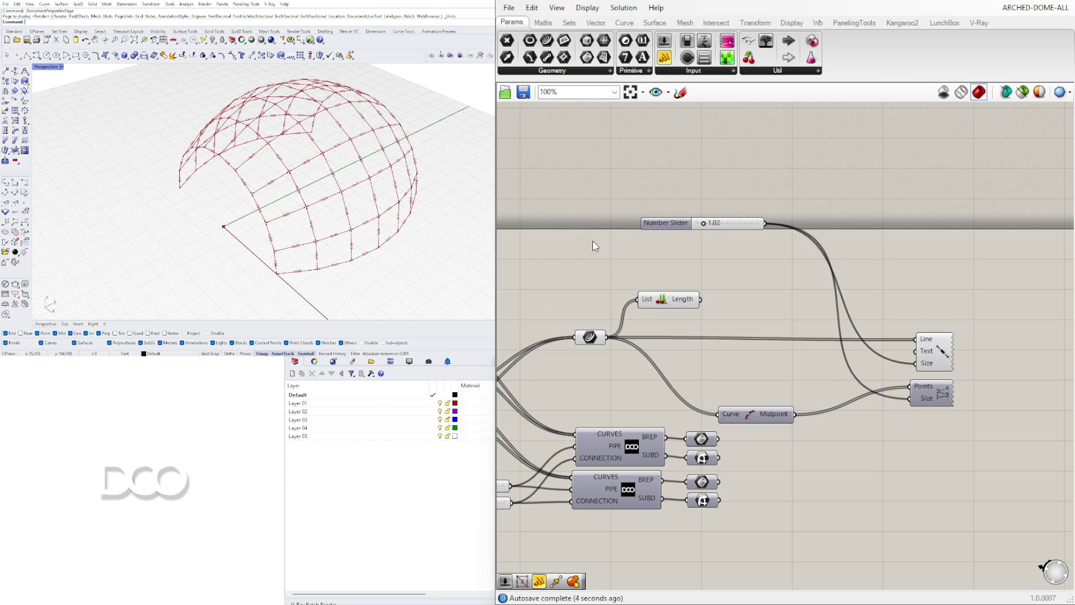
right_click(643, 295)
left_click(678, 385)
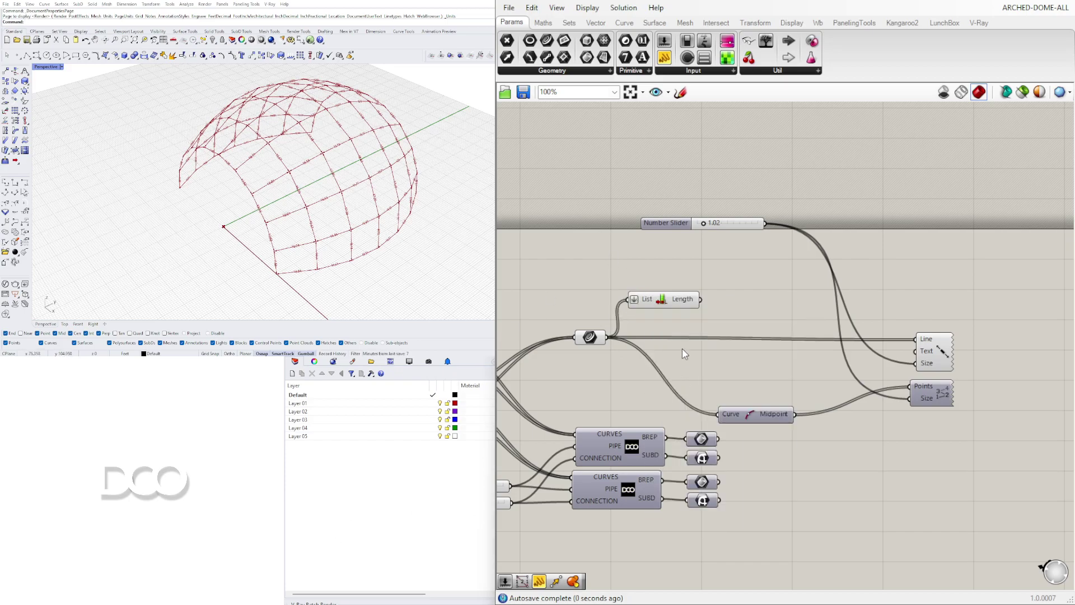
Move the size slider beside the Line Dimension's inputs, shift this group farther from the Curve container and reposition the List Length above the wires.
left_click_drag(680, 303, 704, 297)
mouse_move(715, 299)
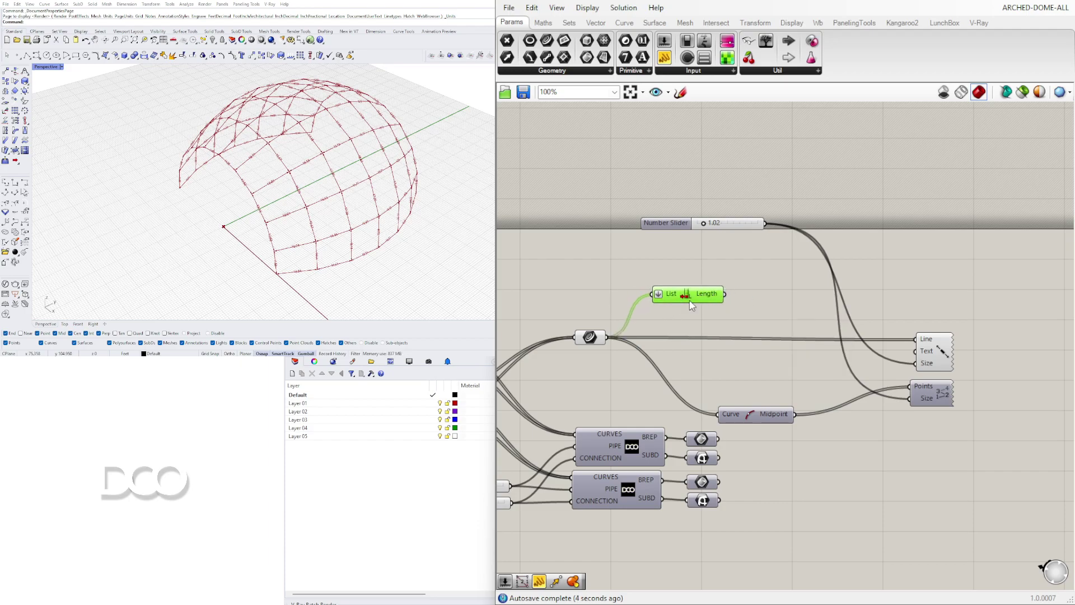
right_click_drag(794, 319, 819, 272)
left_click_drag(718, 222, 717, 209)
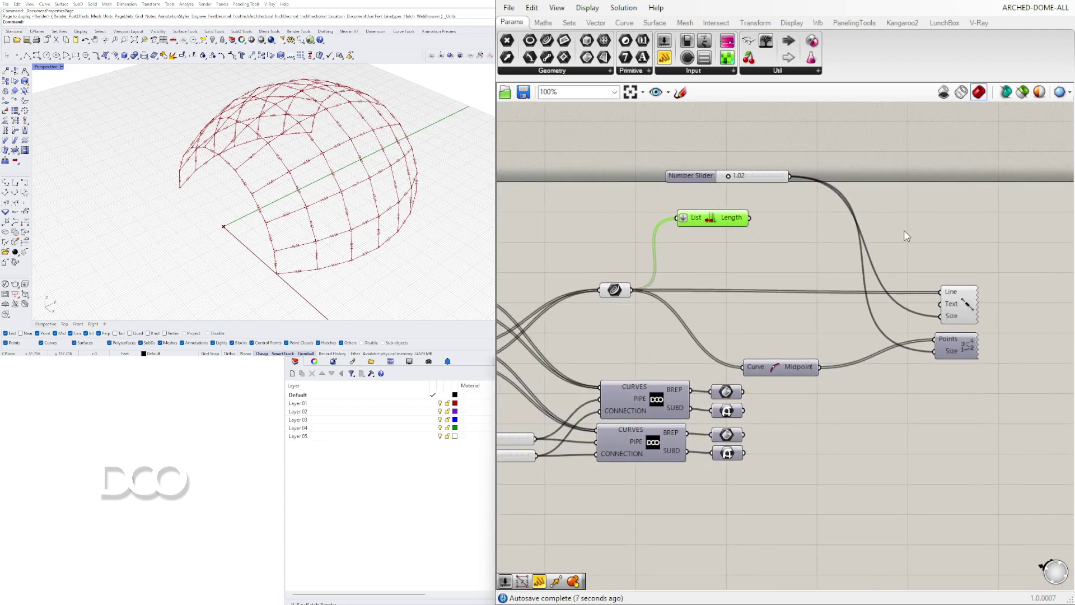
right_click_drag(907, 234, 816, 234)
left_click_drag(604, 175, 708, 321)
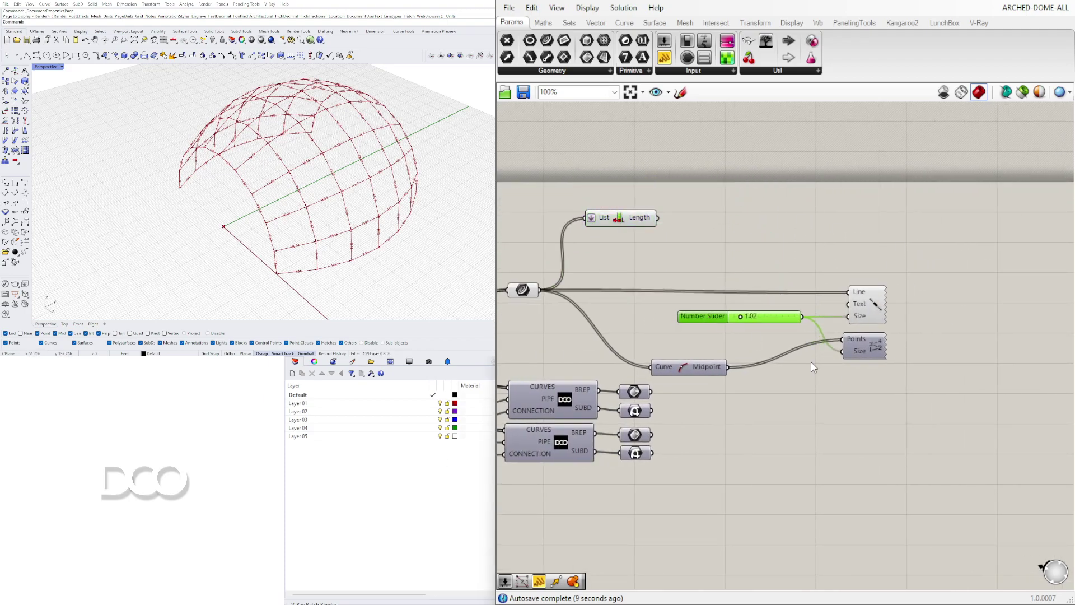
left_click_drag(939, 445, 703, 265)
left_click_drag(879, 307, 973, 304)
left_click(950, 237)
left_click_drag(622, 220, 668, 236)
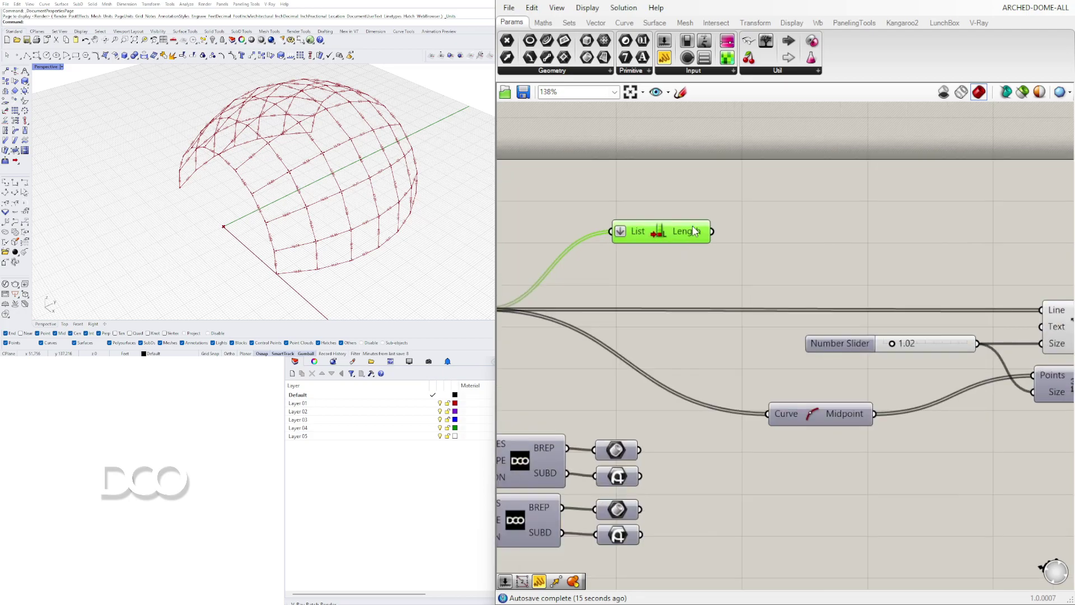
Examine how the dome's wire outputs run through the merged Curve container into the List Length component.
scroll(679, 244, "up", 2)
right_click_drag(680, 245, 762, 240)
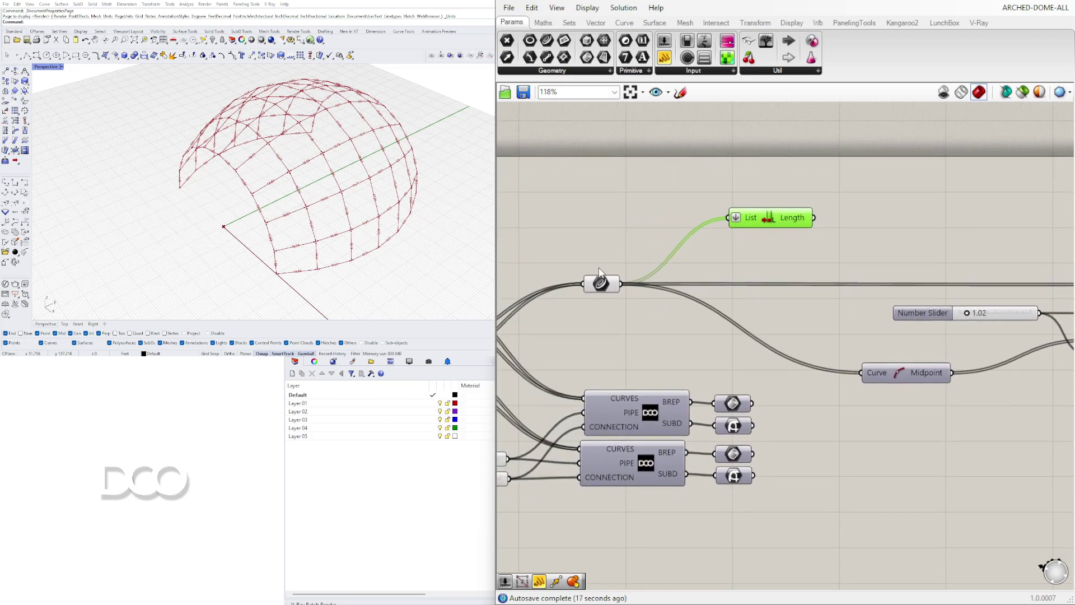
right_click_drag(599, 271, 923, 171)
right_click_drag(646, 251, 936, 235)
scroll(868, 286, "down", 3)
right_click_drag(868, 285, 625, 230)
left_click_drag(681, 149, 702, 152)
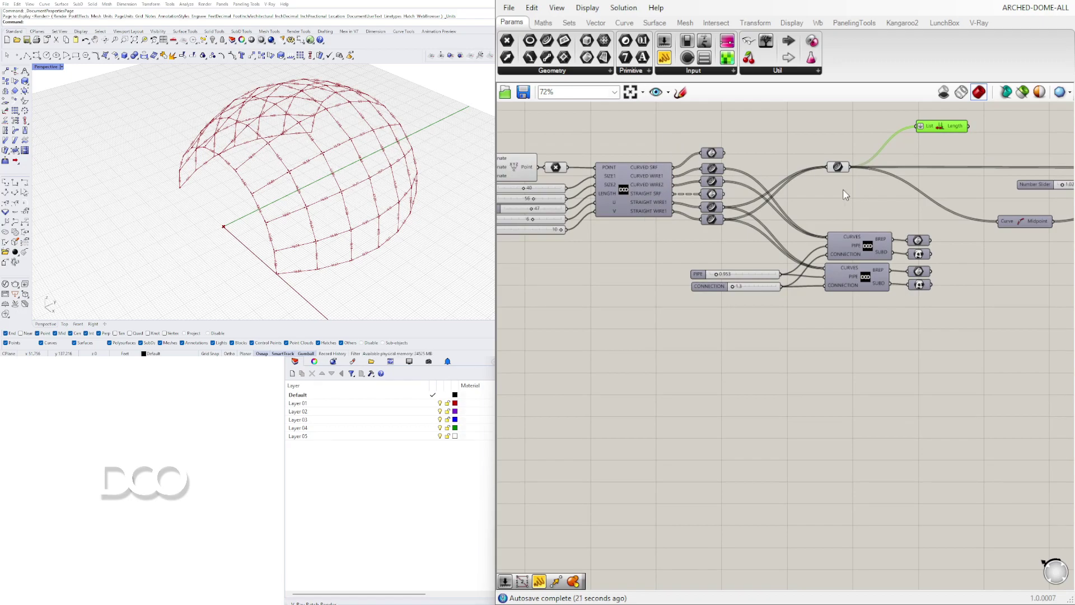
scroll(933, 154, "up", 3)
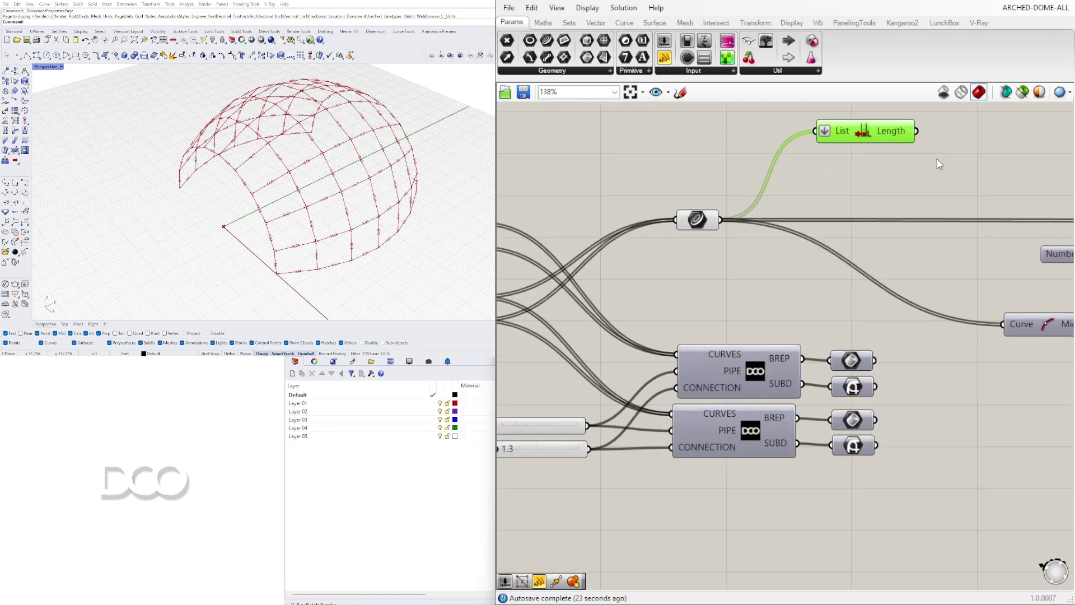
Add a Series component, wire the List Length output into its Count input and place the List Length directly beside it.
right_click_drag(930, 161, 831, 216)
double_click(884, 191)
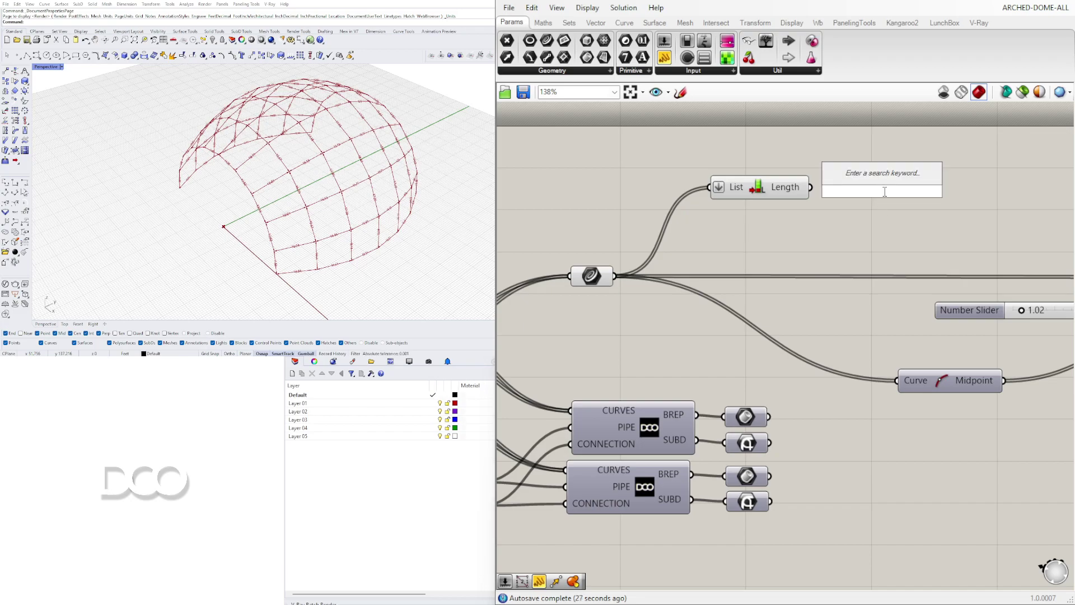
type("SER")
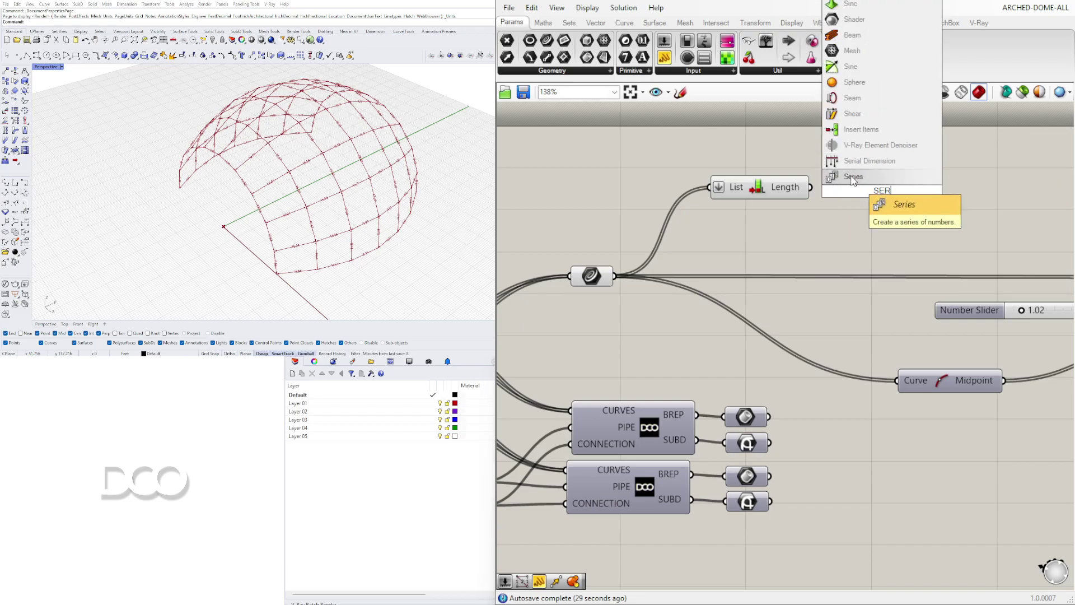
left_click(853, 177)
left_click_drag(885, 180, 1001, 180)
left_click(873, 196)
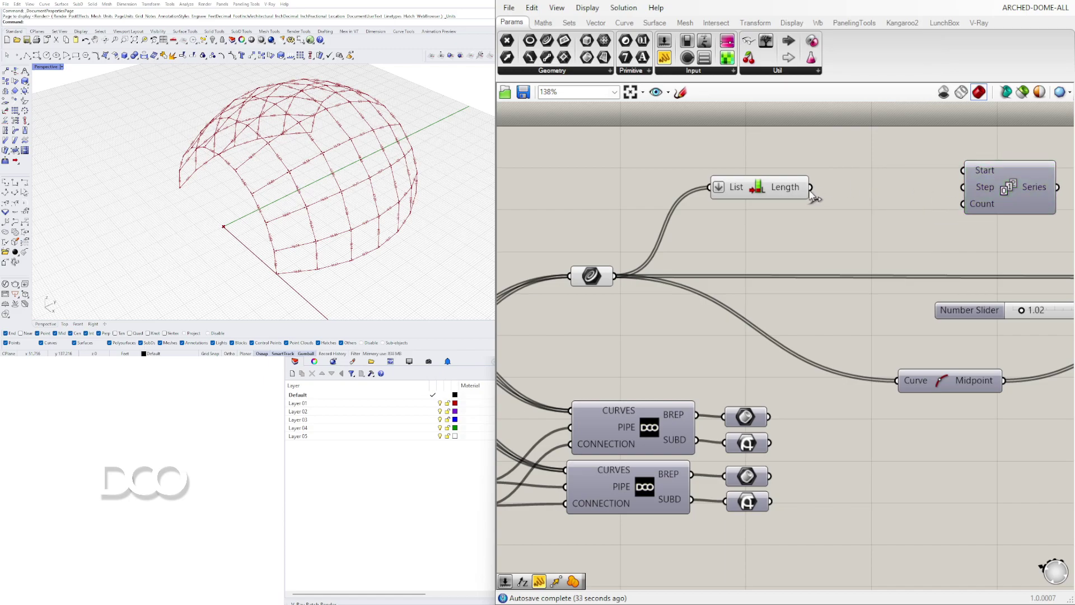
left_click_drag(811, 188, 965, 204)
right_click_drag(978, 213, 909, 213)
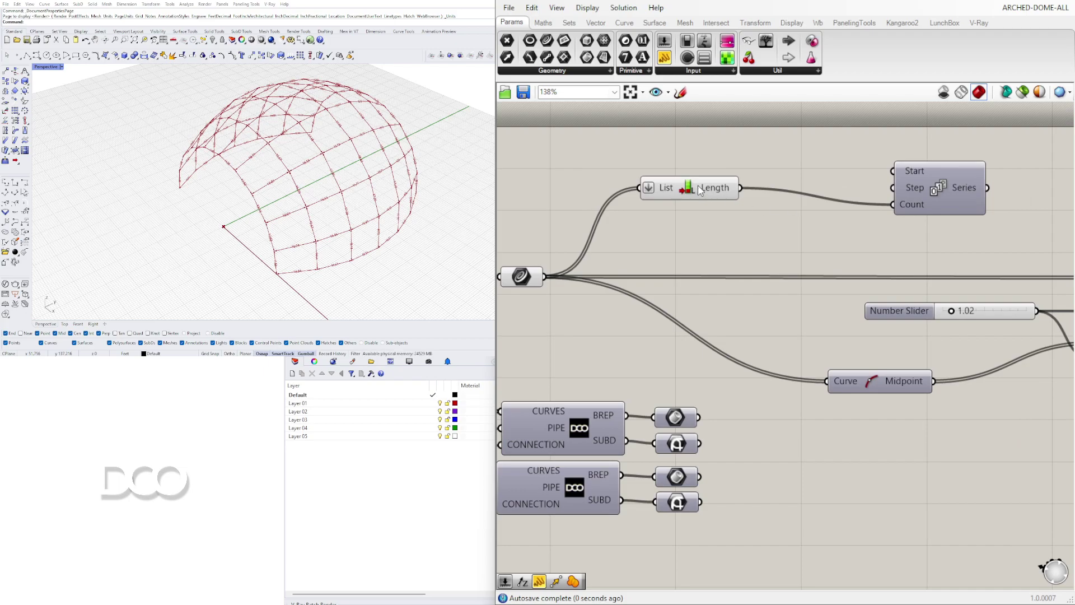
left_click_drag(702, 191, 819, 209)
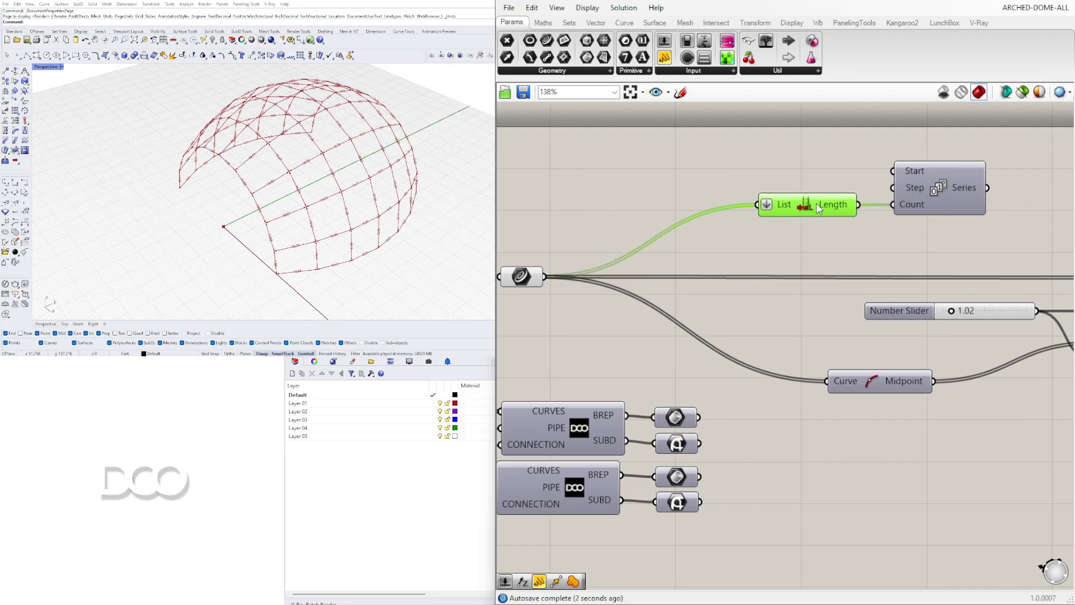
Create a number slider with value 1 and wire it into the Series' Start input.
double_click(783, 164)
type("1")
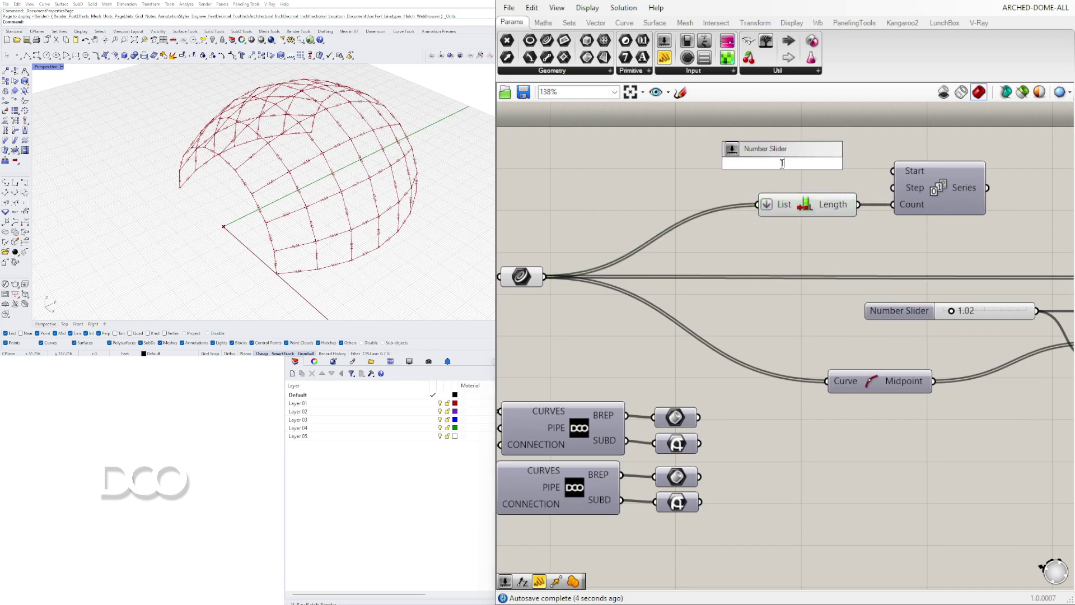
key("Return")
left_click_drag(875, 167, 893, 170)
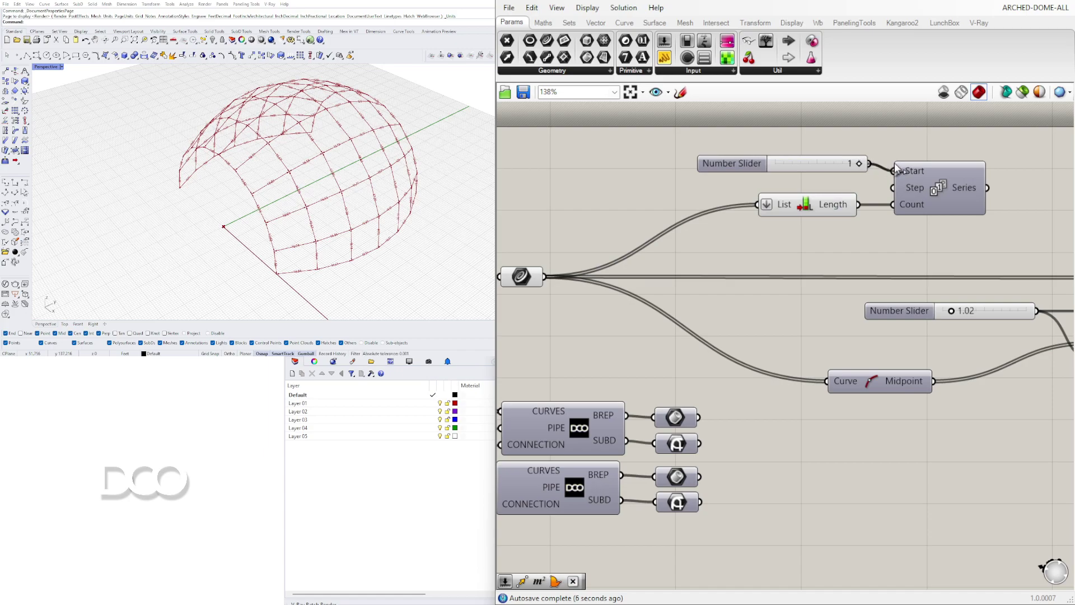
right_click_drag(944, 149, 869, 152)
Wire the Series output into the Line Dimension's Text input and inspect the numbering on the dome's struts.
mouse_move(896, 190)
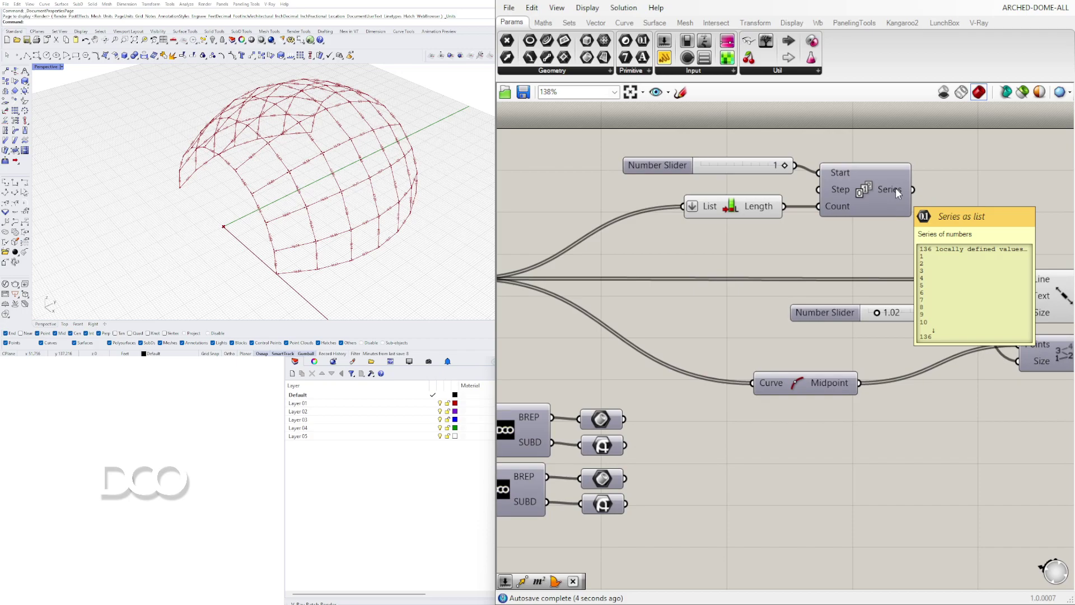
right_click_drag(993, 144, 932, 126)
left_click_drag(850, 174, 965, 279)
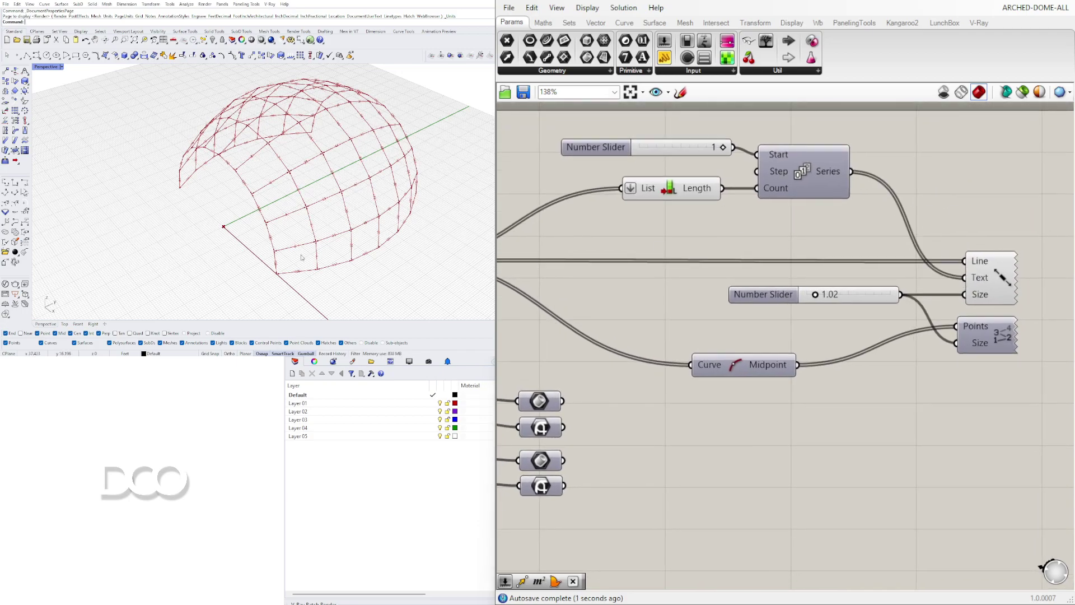
scroll(283, 194, "up", 4)
scroll(326, 261, "down", 3)
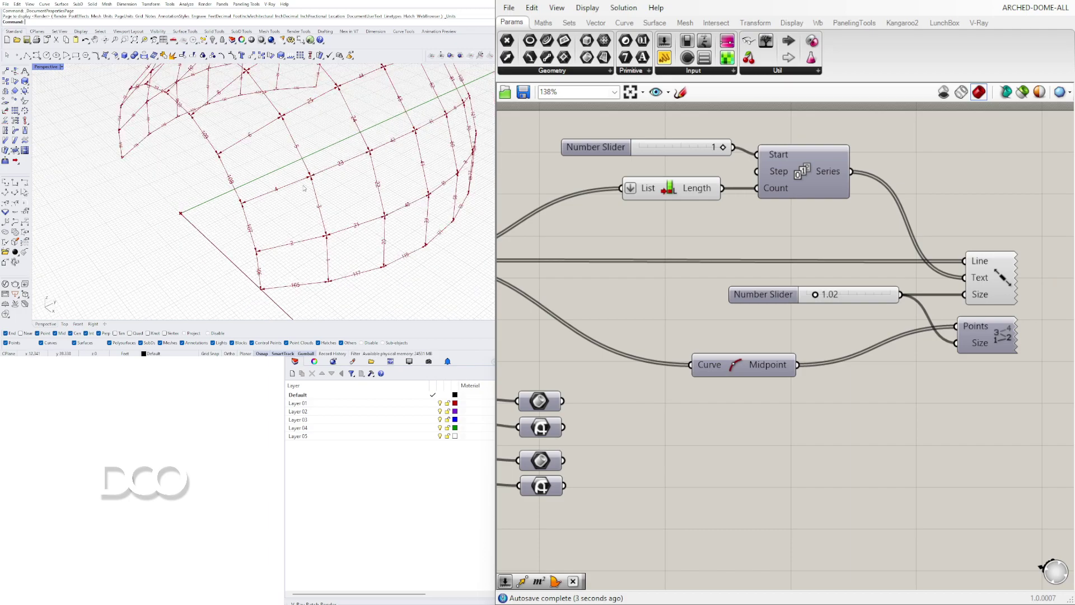
scroll(440, 194, "up", 2)
scroll(859, 265, "down", 3)
Turn off the preview of the merged Curve container.
right_click_drag(702, 314, 810, 313)
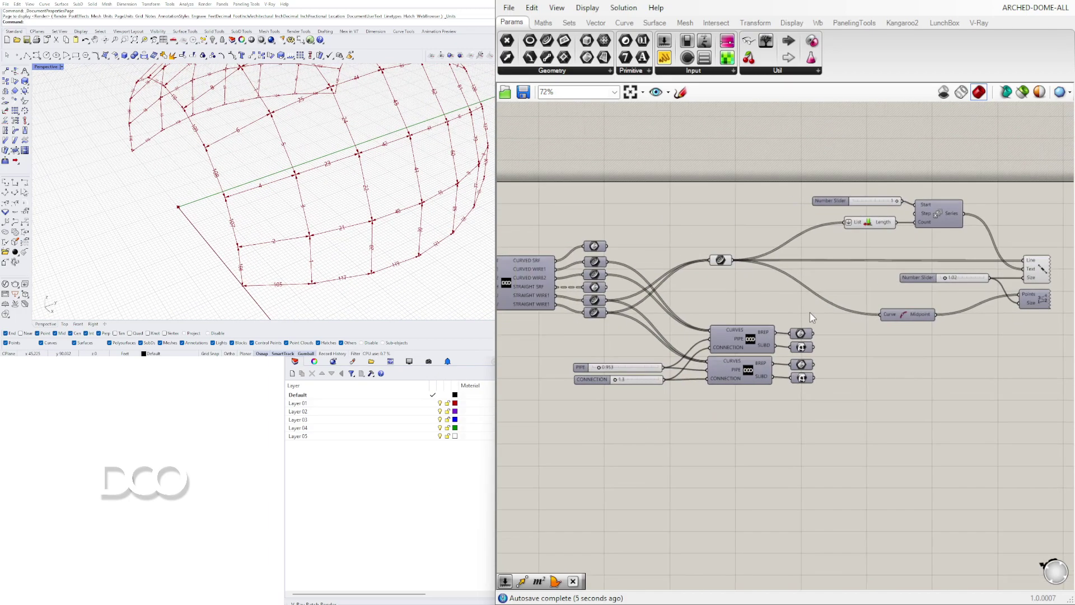
right_click_drag(707, 397, 896, 379)
left_click(914, 241)
right_click(913, 241)
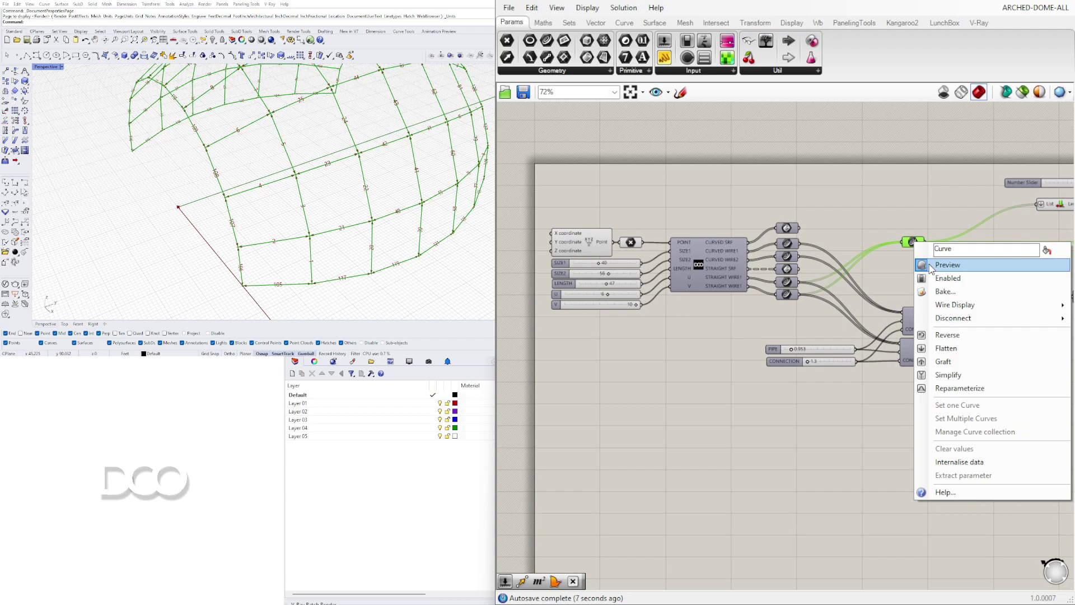
left_click(930, 264)
Check the Series start slider and nudge the List Length component slightly lower beneath it.
right_click_drag(1000, 275, 739, 301)
scroll(807, 221, "up", 3)
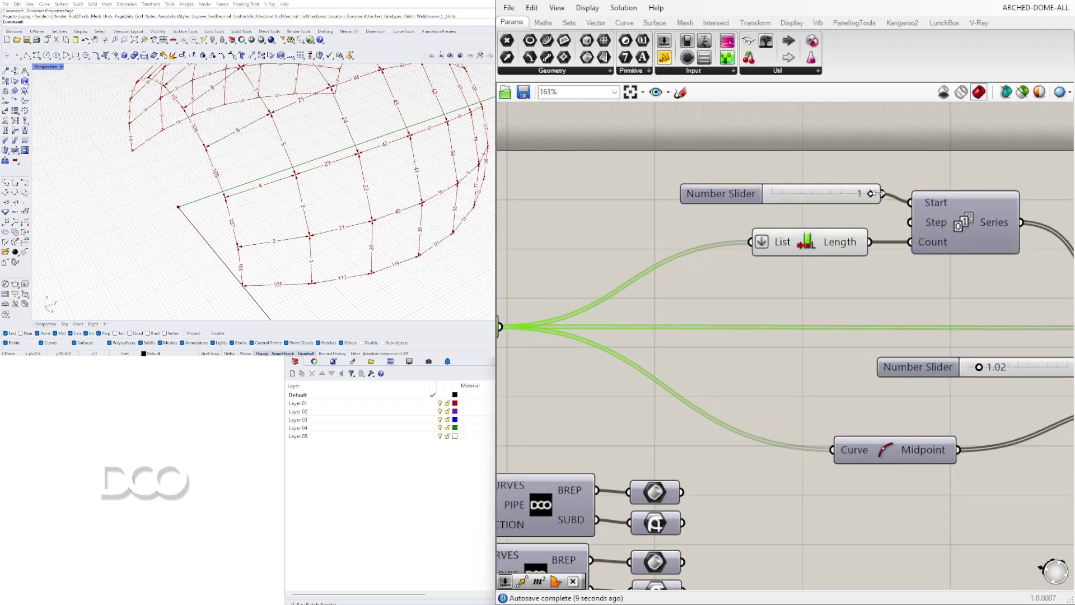
left_click_drag(870, 193, 916, 197)
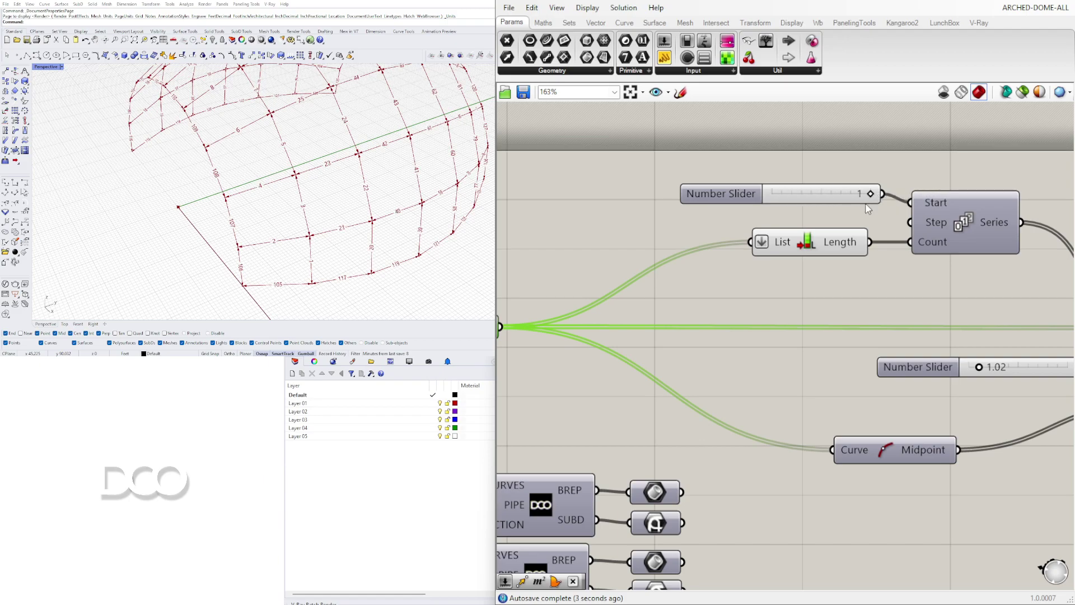
right_click_drag(742, 212, 773, 257)
scroll(773, 257, "down", 1)
left_click_drag(838, 288, 835, 297)
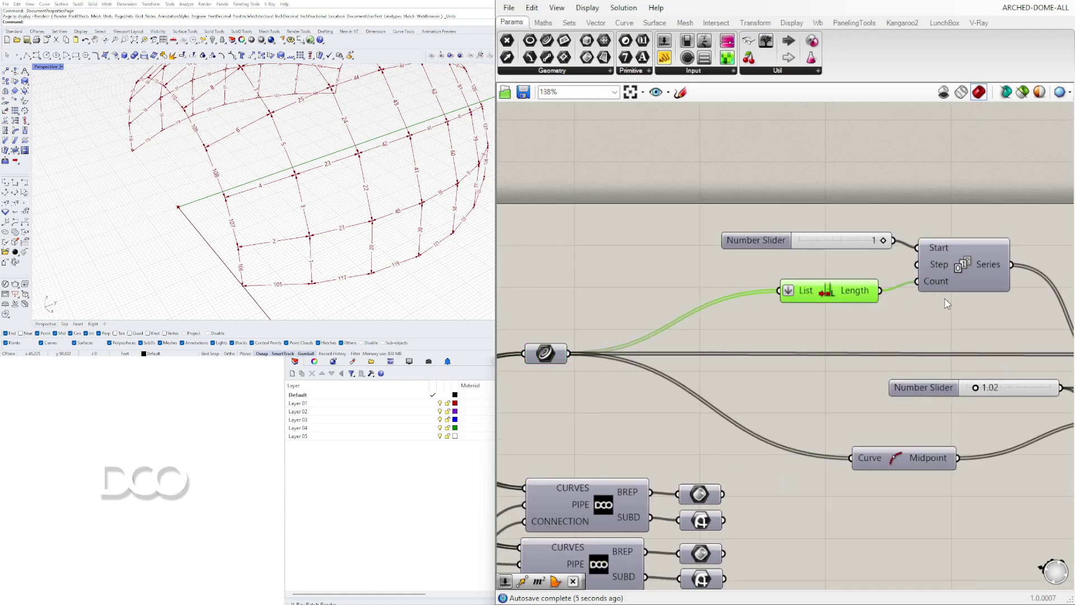
Set the shared text size slider to 1.14 and inspect the numbered struts from close up and far away.
scroll(950, 322, "down", 2)
right_click_drag(953, 327, 784, 315)
scroll(776, 336, "up", 3)
left_click_drag(756, 350, 753, 351)
scroll(283, 249, "down", 8)
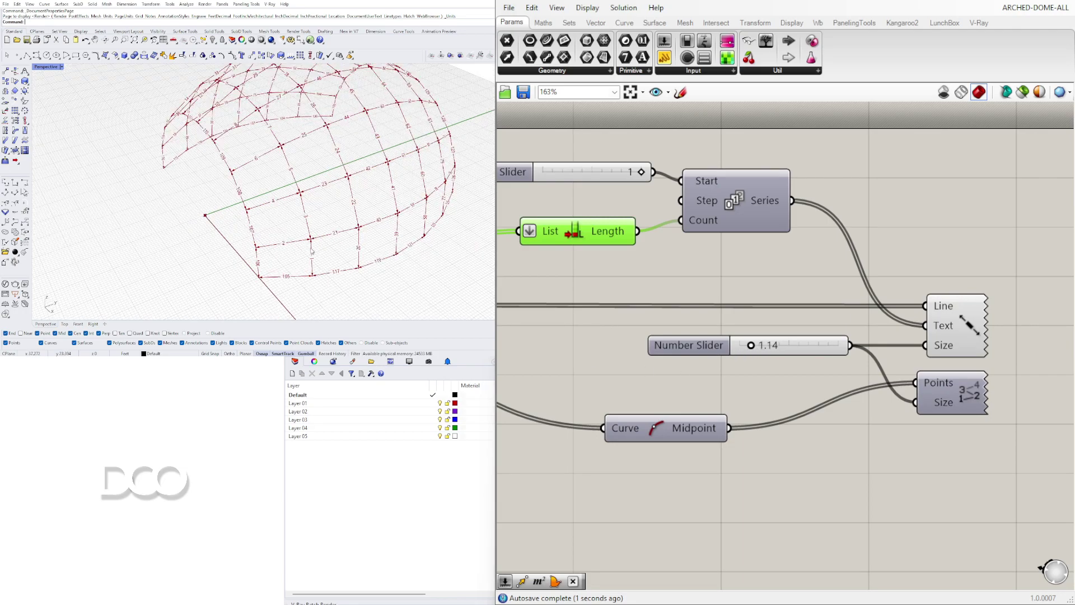
scroll(284, 250, "up", 6)
right_click_drag(252, 188, 285, 182)
scroll(291, 201, "up", 4)
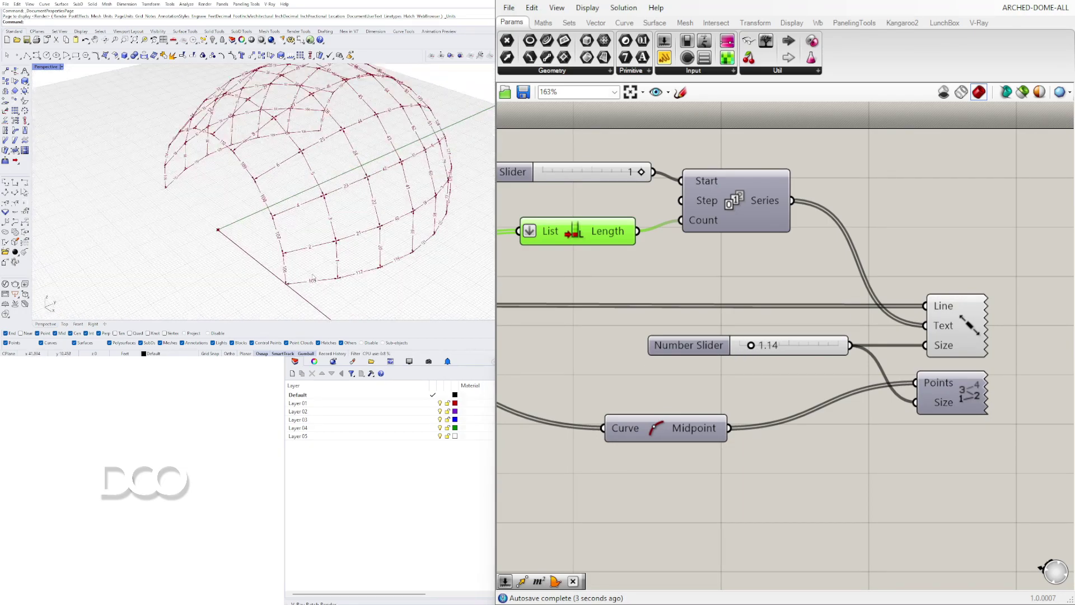
scroll(321, 247, "down", 6)
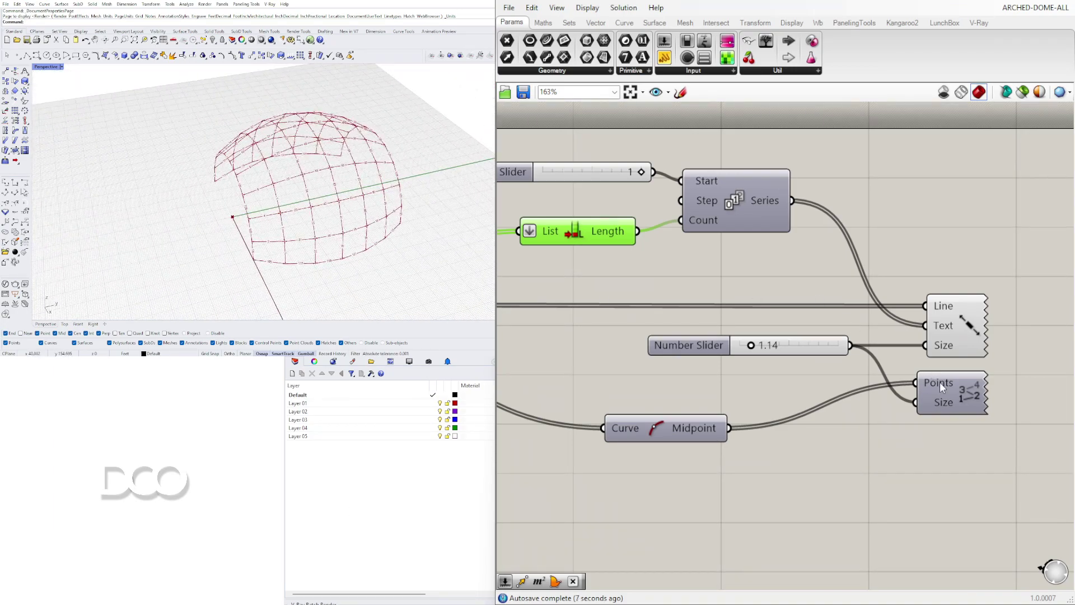
Turn on the Point List preview and turn off the Line Dimension preview.
right_click(959, 393)
left_click(989, 415)
right_click(965, 336)
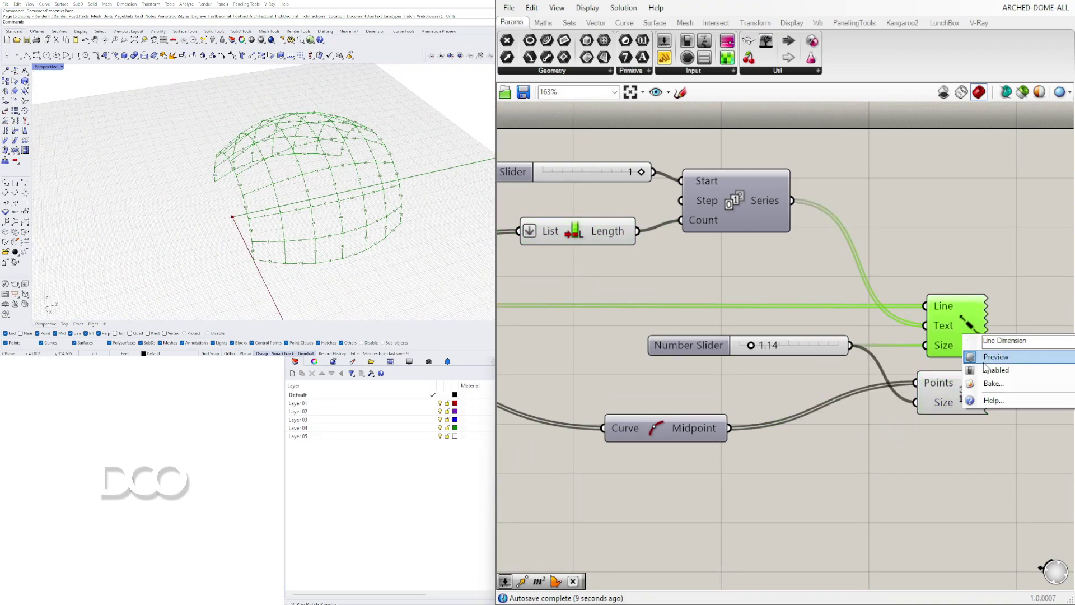
left_click(989, 357)
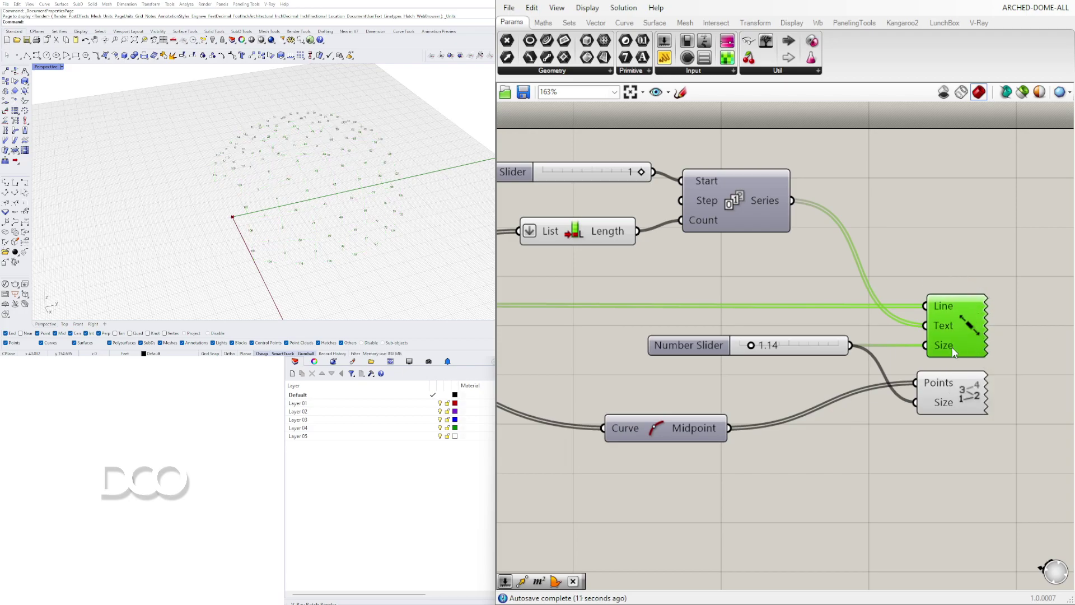
Inspect the Point List numbers up close in the viewport and move the Point List component down beside Midpoint.
left_click(948, 385)
scroll(282, 234, "up", 4)
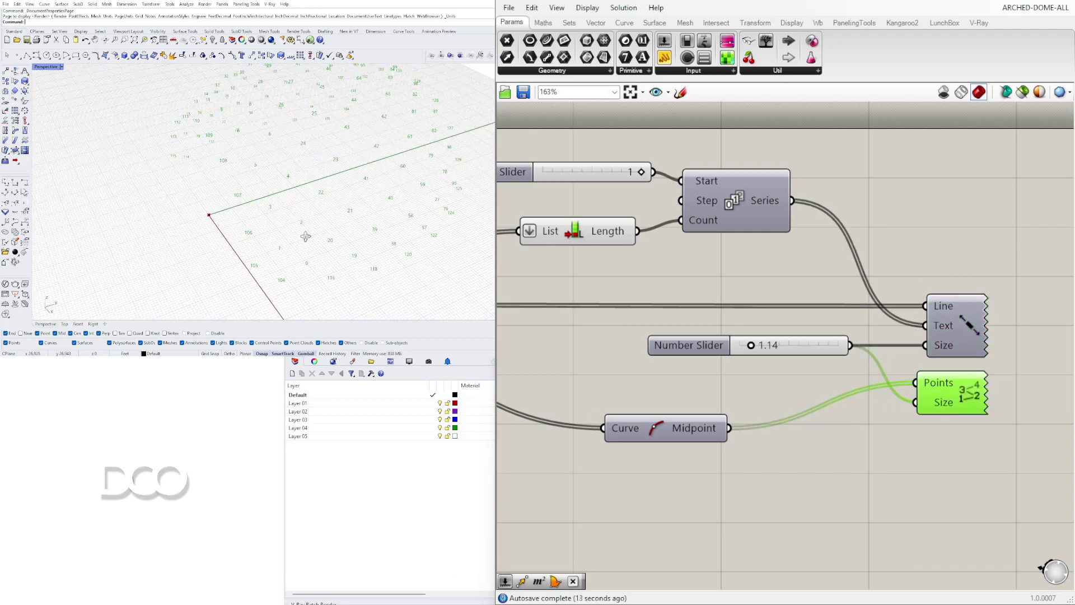
scroll(942, 392, "down", 2)
left_click_drag(942, 392, 870, 454)
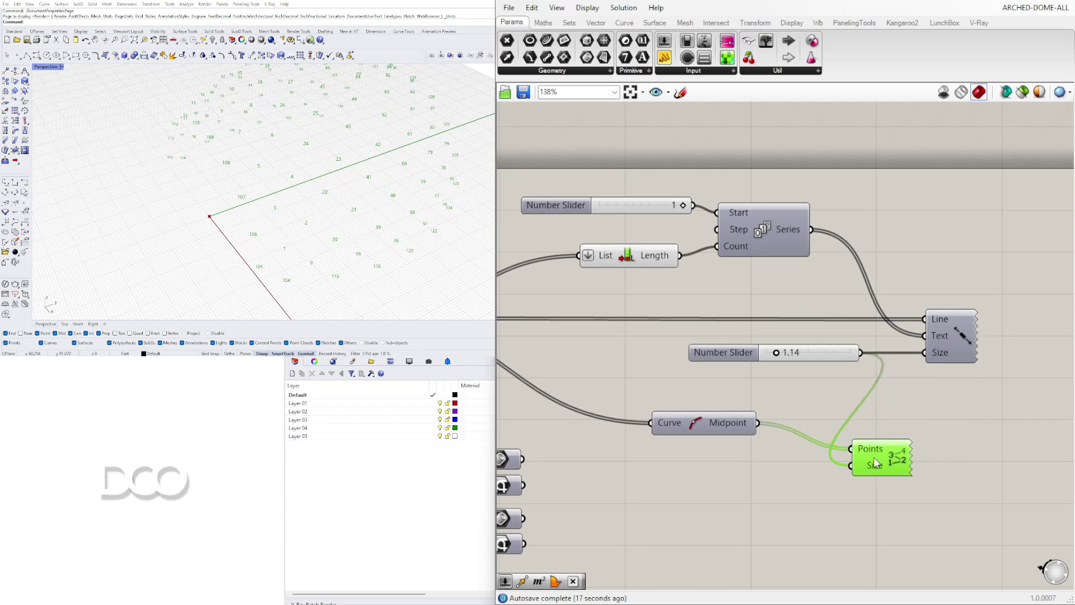
Move the Line Dimension component up, duplicate it just below, and disconnect the Series from the copy's Text input.
left_click(948, 333)
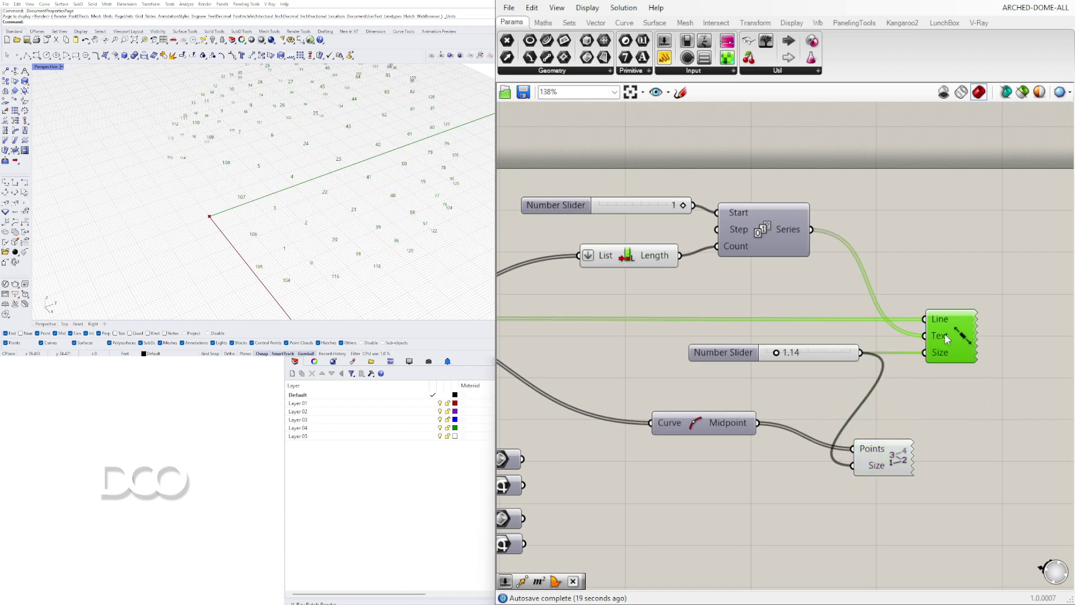
right_click_drag(767, 432, 693, 421)
scroll(875, 317, "down", 1)
right_click_drag(863, 333, 844, 397)
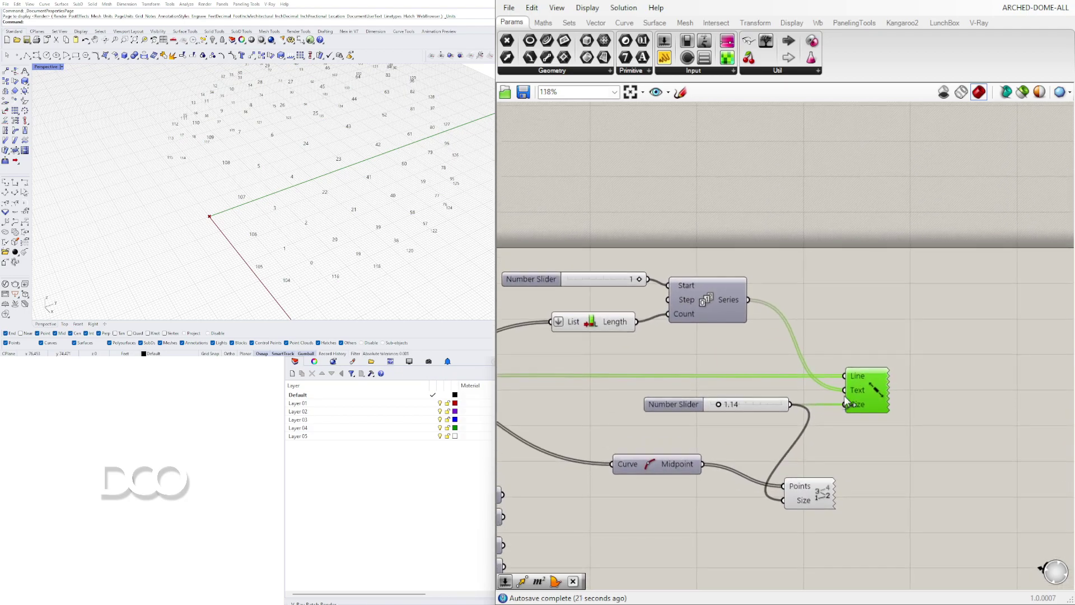
left_click_drag(863, 384, 933, 321)
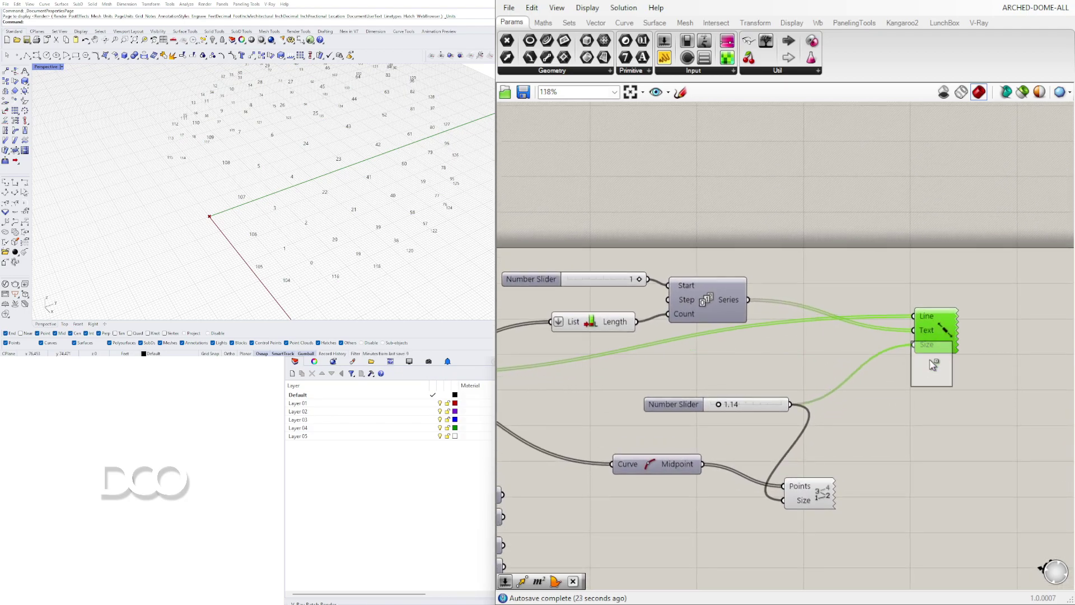
left_click_drag(937, 385, 937, 386, "alt")
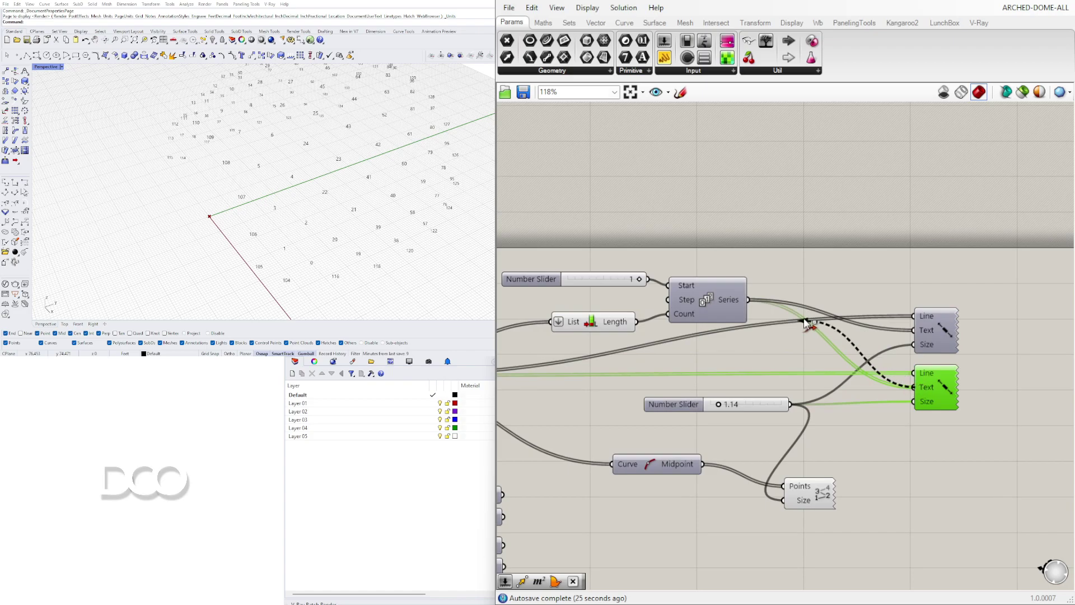
left_click(829, 267)
Turn on the preview of the duplicated Line Dimension and check the strut length dimensions.
right_click(941, 386)
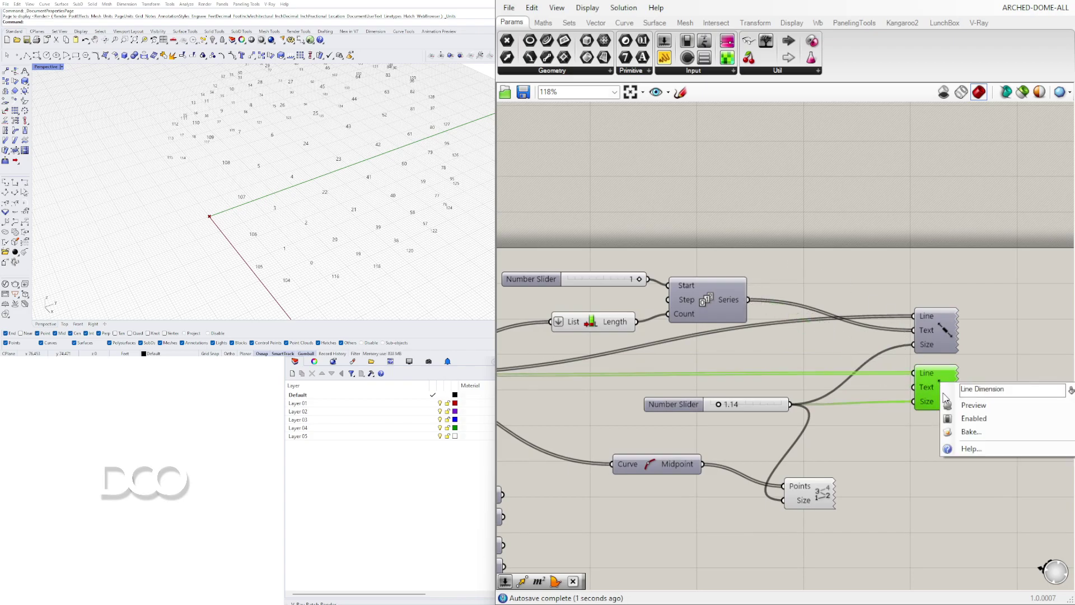
left_click(960, 411)
scroll(350, 250, "up", 3)
left_click(907, 316)
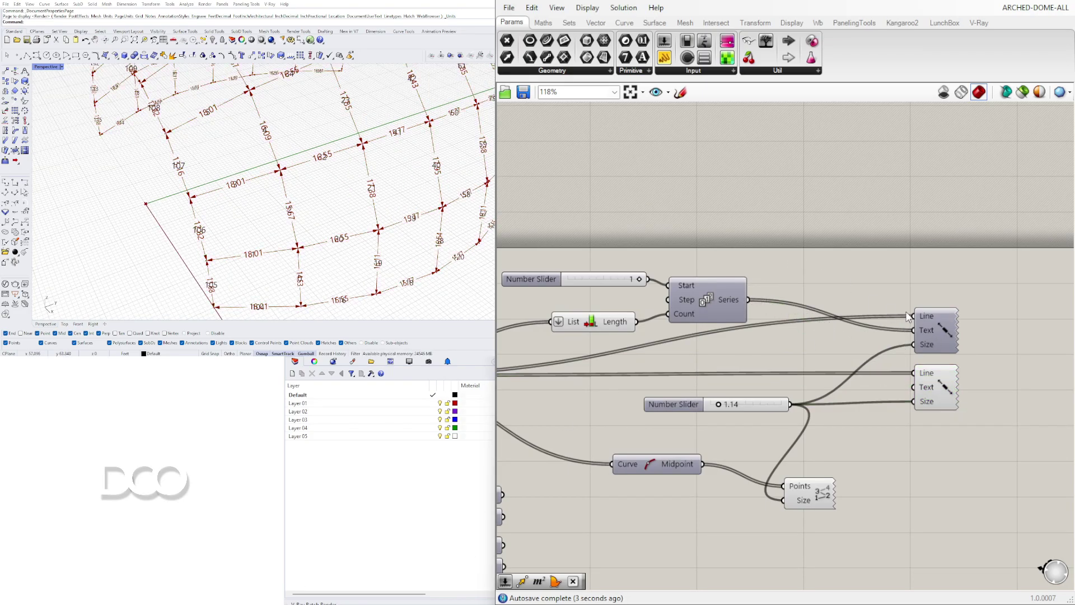
Move the Point List component beneath the two Line Dimension components and turn off its preview.
left_click_drag(821, 504, 943, 464)
right_click(923, 461)
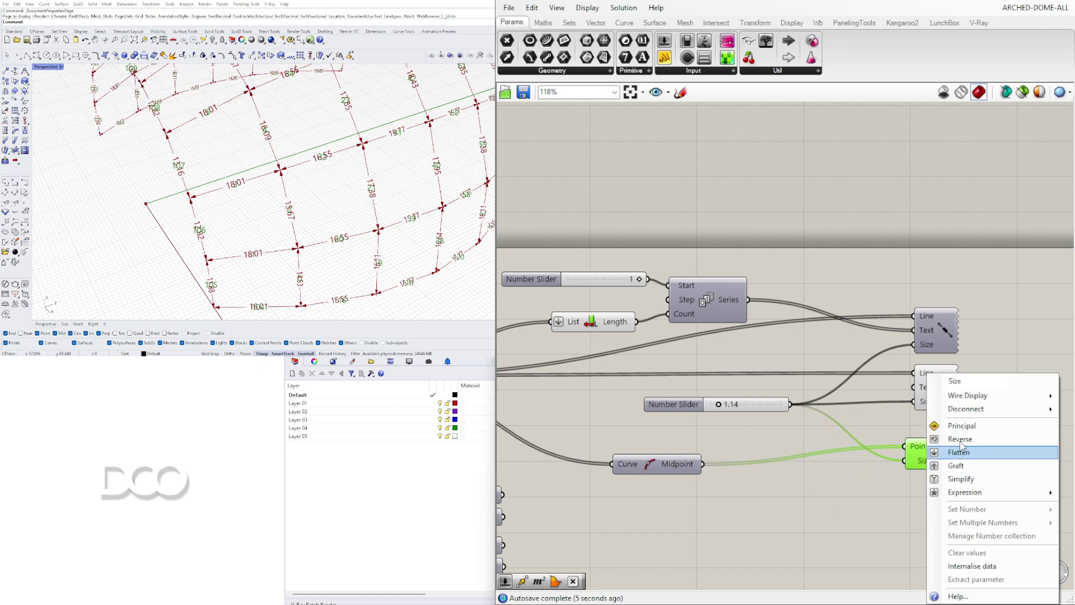
left_click(1018, 306)
left_click(936, 451)
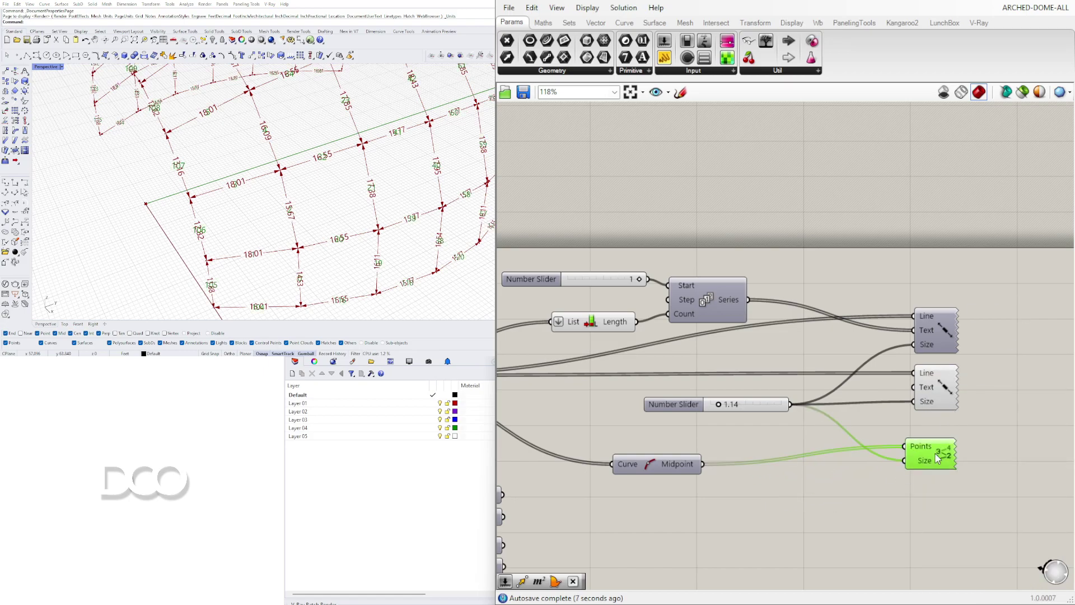
right_click(935, 454)
left_click(961, 476)
left_click(975, 405)
Align the Point List with the Line Dimension components and shift the upper one higher to space them out.
scroll(806, 353, "down", 2)
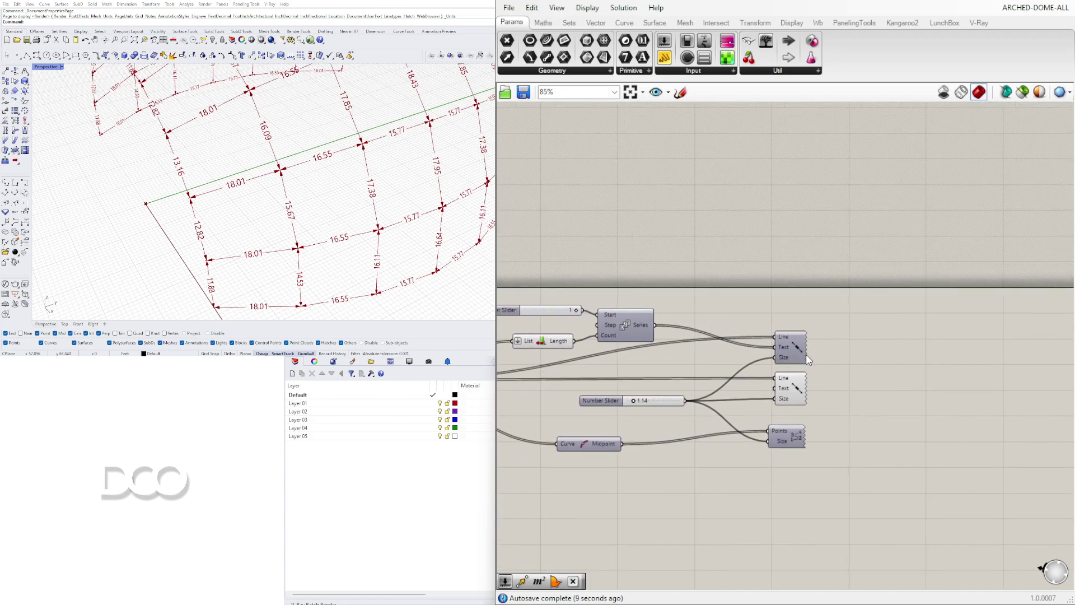
left_click(804, 350)
left_click(795, 395)
left_click_drag(787, 437, 790, 438)
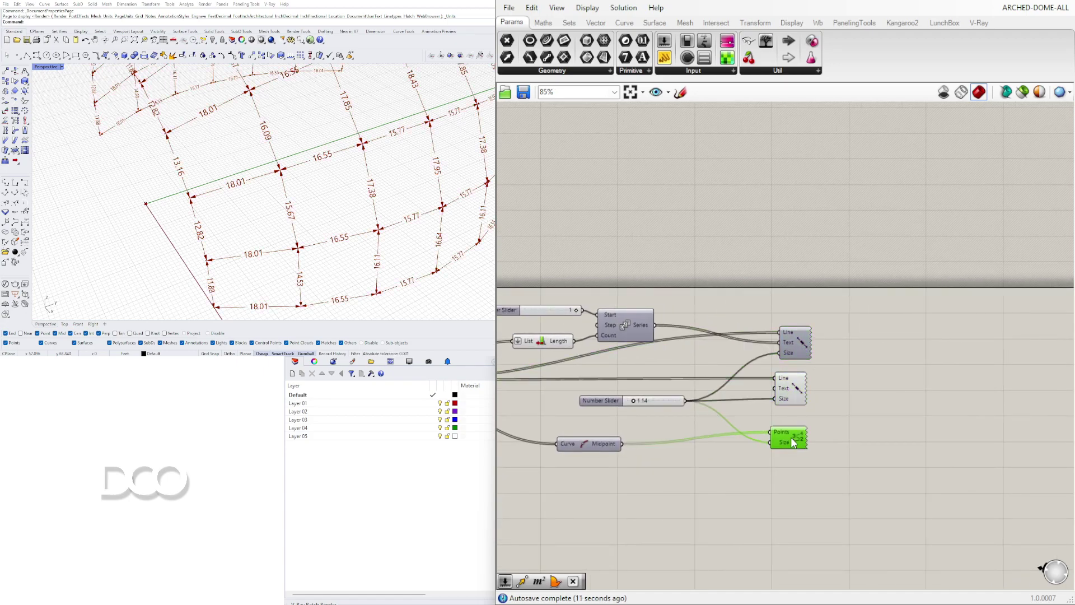
left_click(788, 385)
left_click_drag(788, 349, 792, 336)
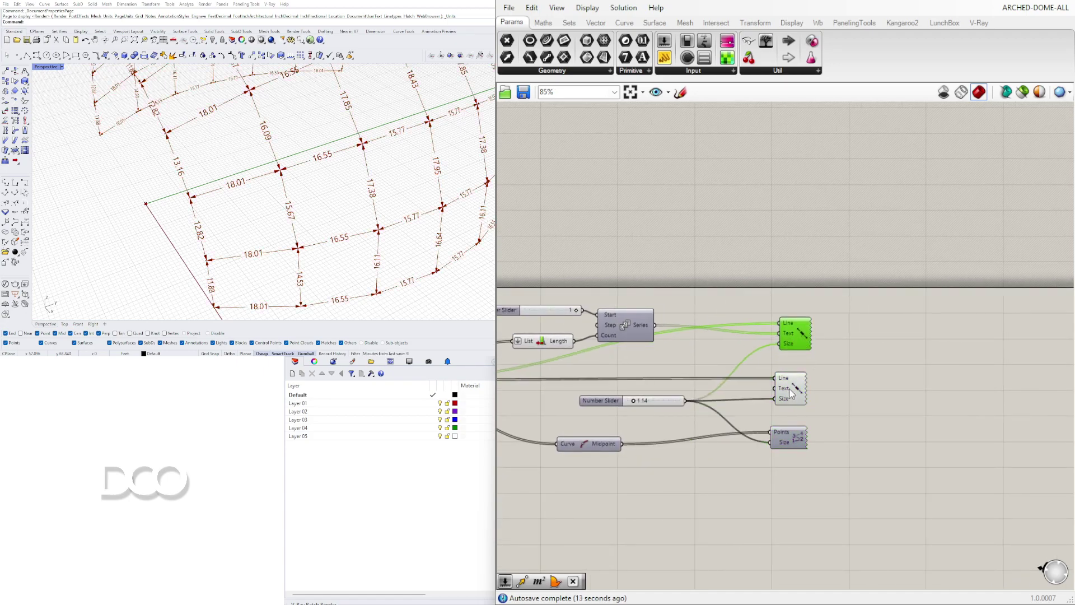
Turn off the preview of the lower Line Dimension and turn on the preview of the Series-fed one.
left_click(790, 388)
right_click(794, 388)
left_click(829, 410)
right_click(804, 346)
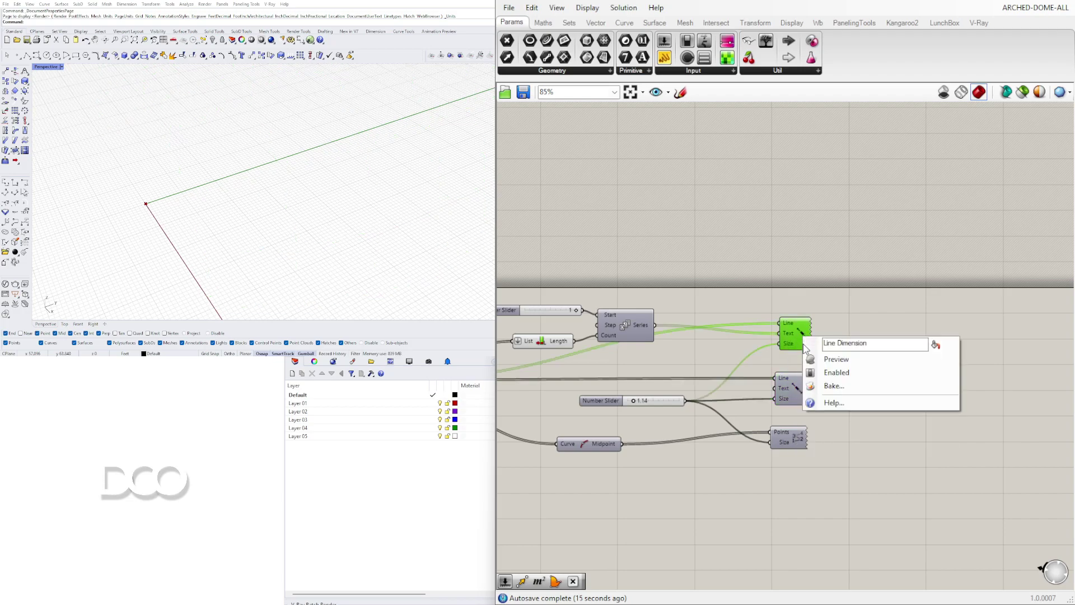
left_click(836, 359)
left_click(768, 284)
Move the Series, List Length and start slider as a group closer to the upper Line Dimension.
right_click_drag(768, 284, 926, 301)
mouse_move(777, 344)
left_mouse_down()
mouse_move(784, 336)
mouse_move(772, 346)
left_mouse_up()
left_click_drag(818, 393, 688, 312)
left_click_drag(762, 353, 861, 329)
left_click(660, 304)
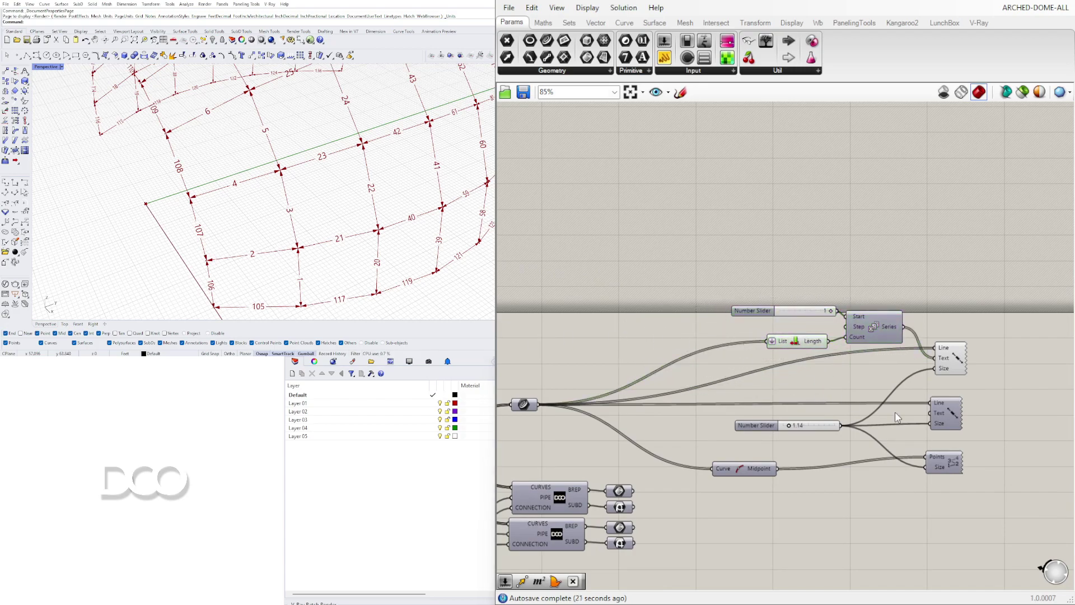
Turn off the preview of the Series-fed Line Dimension and turn on the preview of the one without text input.
left_click(949, 359)
right_click(950, 360)
left_click(970, 351)
left_click(951, 353)
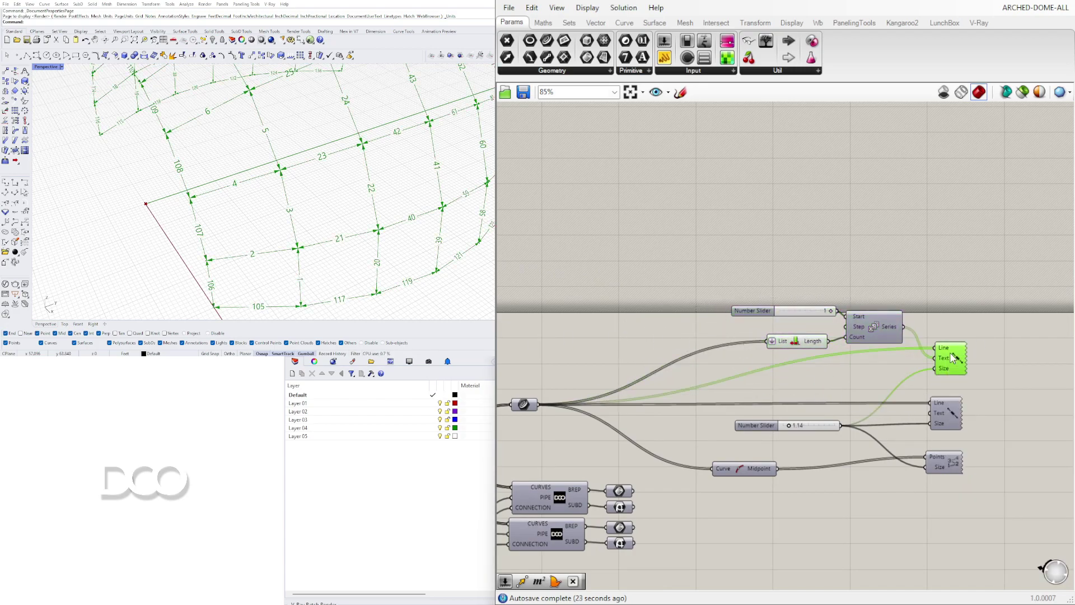
right_click(954, 358)
left_click(960, 374)
left_click(946, 417)
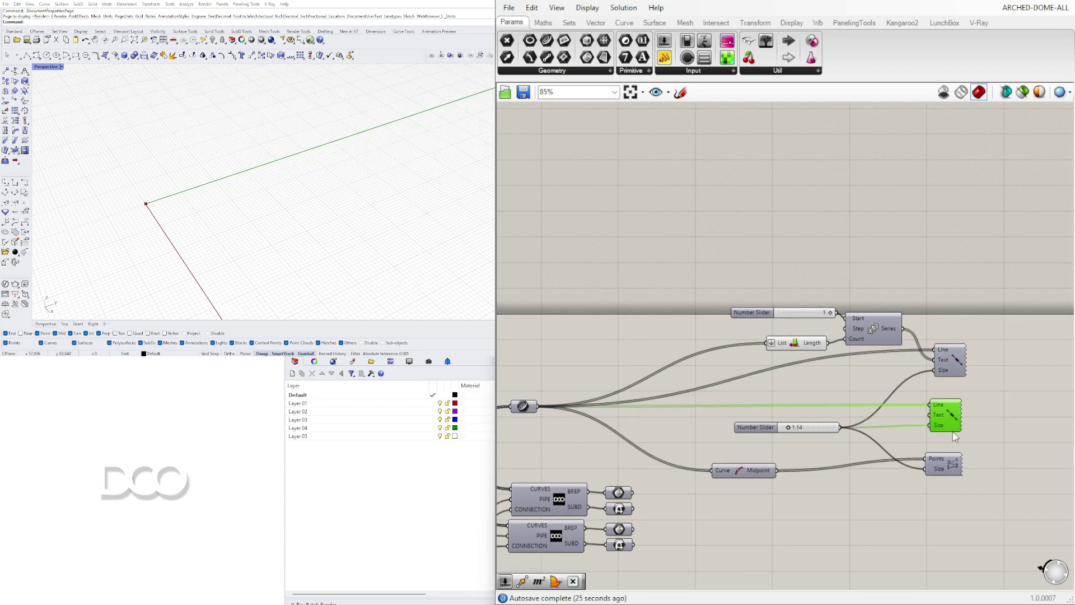
right_click(950, 422)
left_click(957, 441)
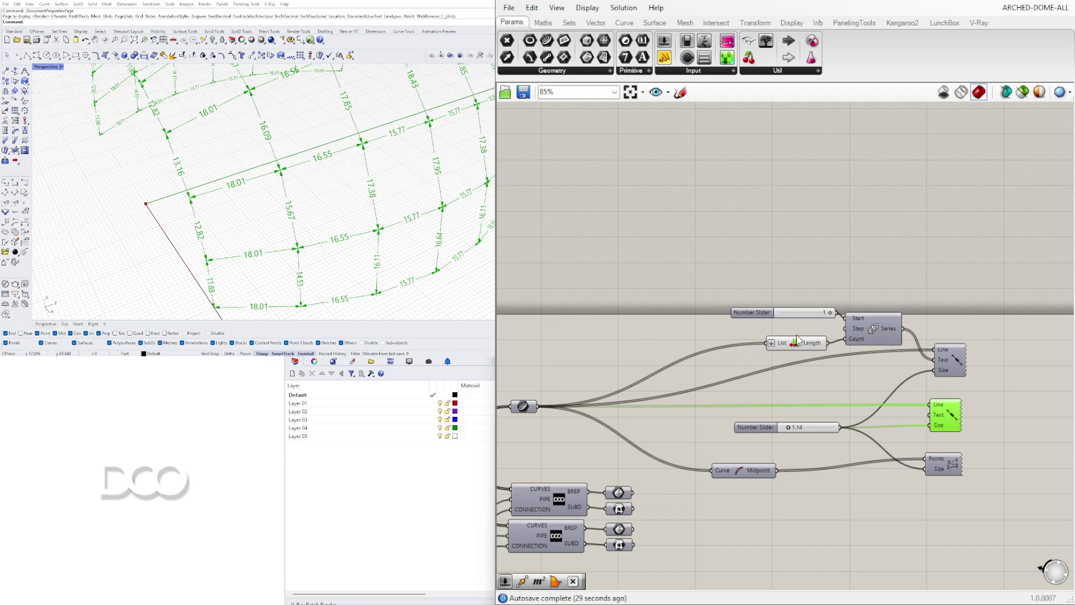
Replace the Series, List Length and start slider with a curve Length component linking the Curve container to the upper Line Dimension's Text input.
left_click_drag(881, 365, 773, 276)
key("Delete")
double_click(714, 324)
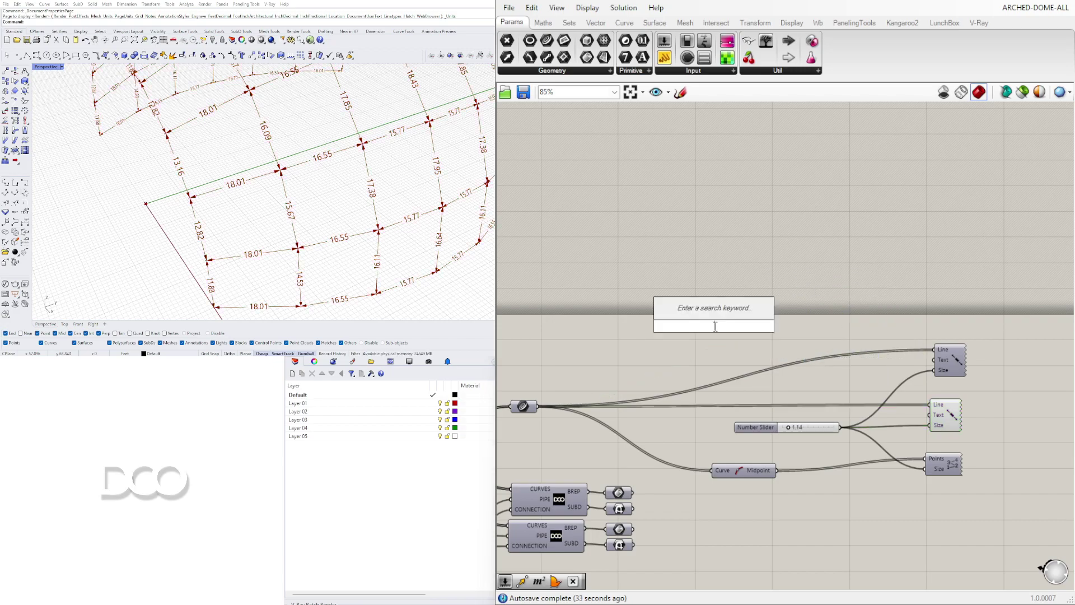
type("length")
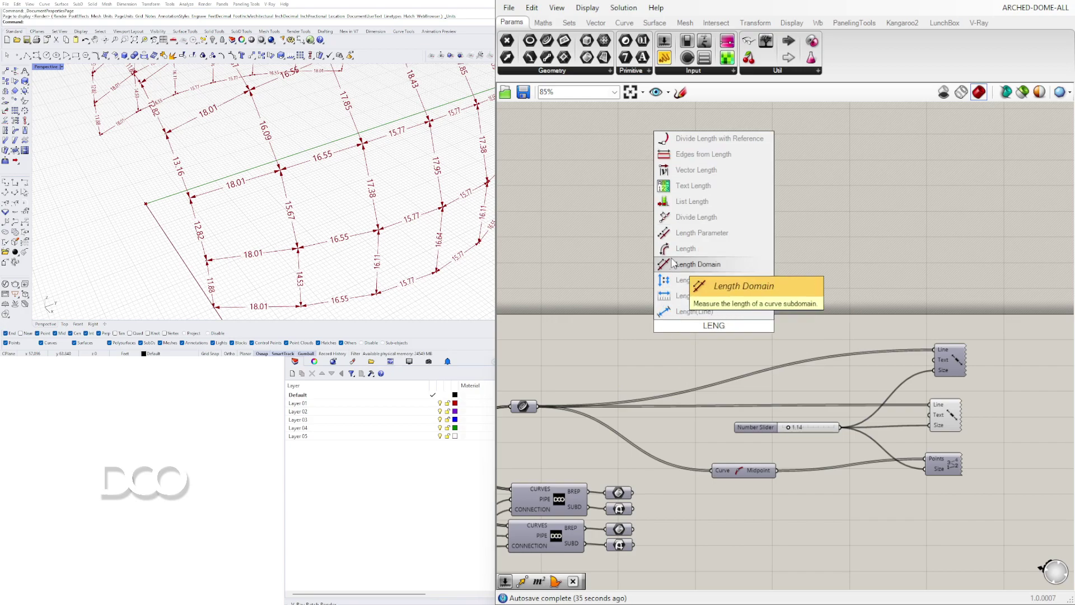
left_click(689, 283)
left_click_drag(537, 406, 931, 365)
Turn on the preview of the Length-fed Line Dimension and turn off the preview of the lower one.
left_click(949, 357)
right_click(954, 357)
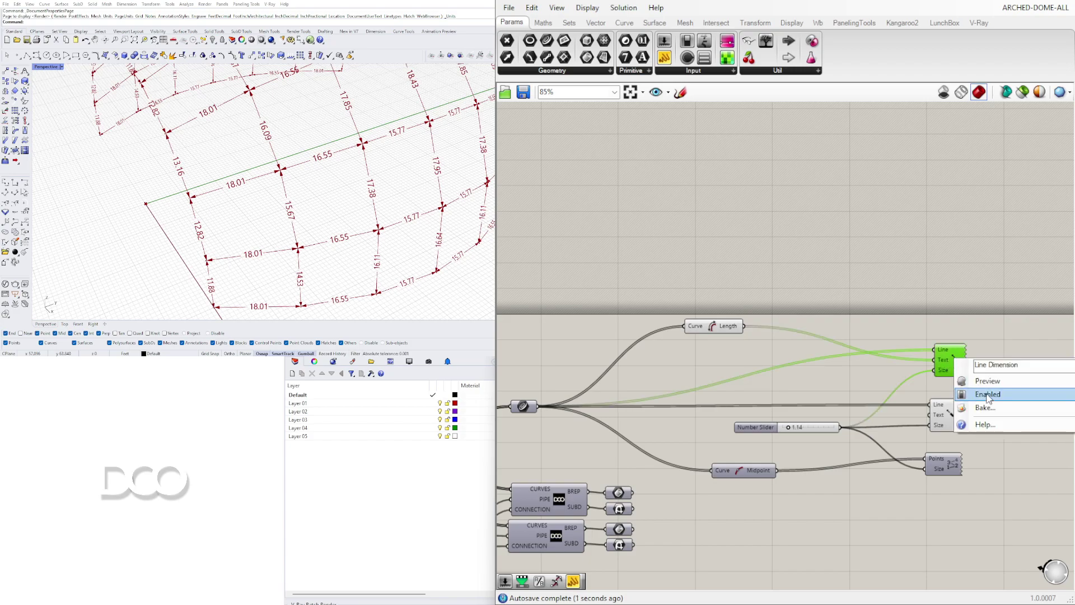
left_click(985, 381)
left_click(946, 415)
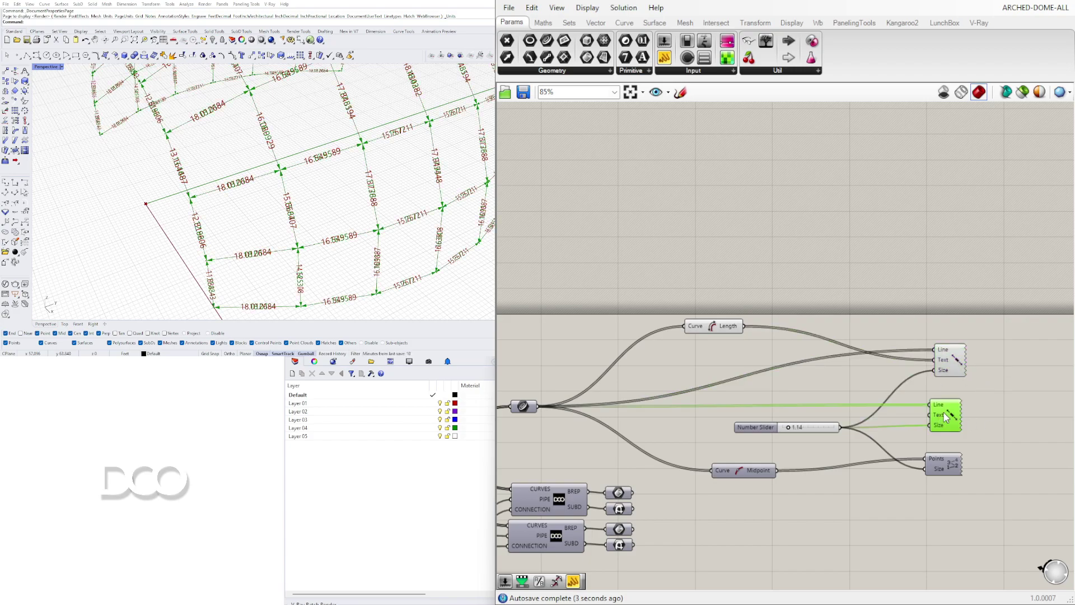
right_click(947, 406)
left_click(976, 400)
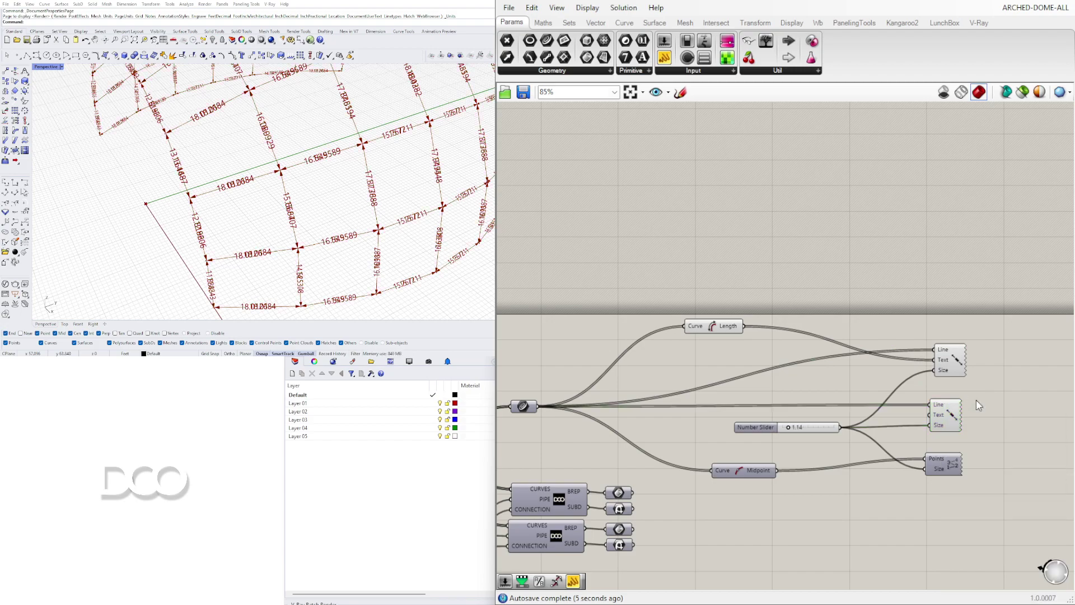
left_click(944, 423)
right_click(947, 419)
left_click(968, 441)
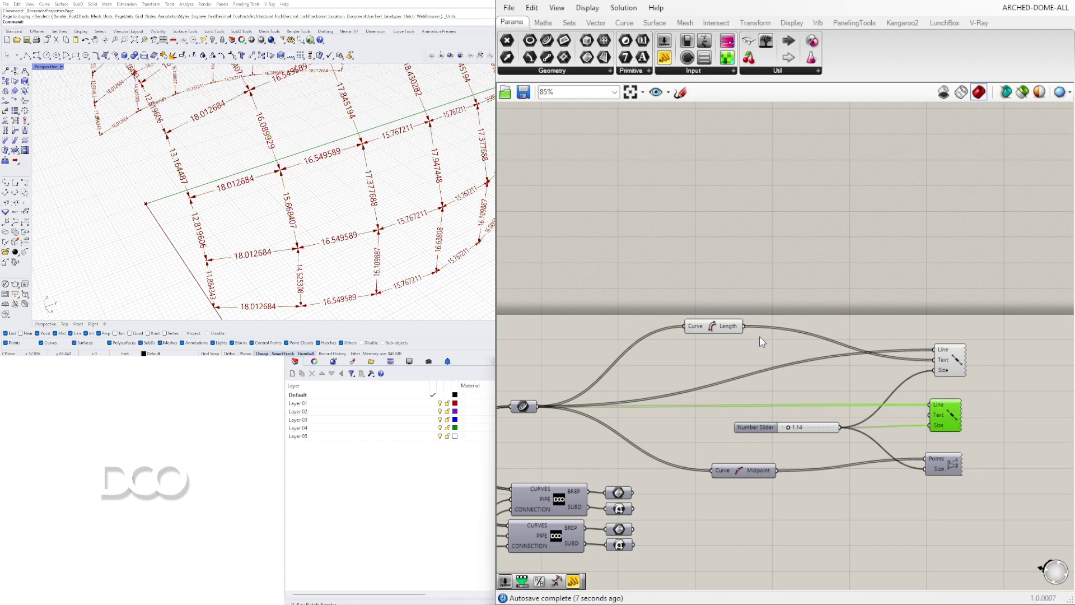
Move the curve Length component closer to the Curve container, making room before the upper Line Dimension.
left_click_drag(730, 333, 677, 331)
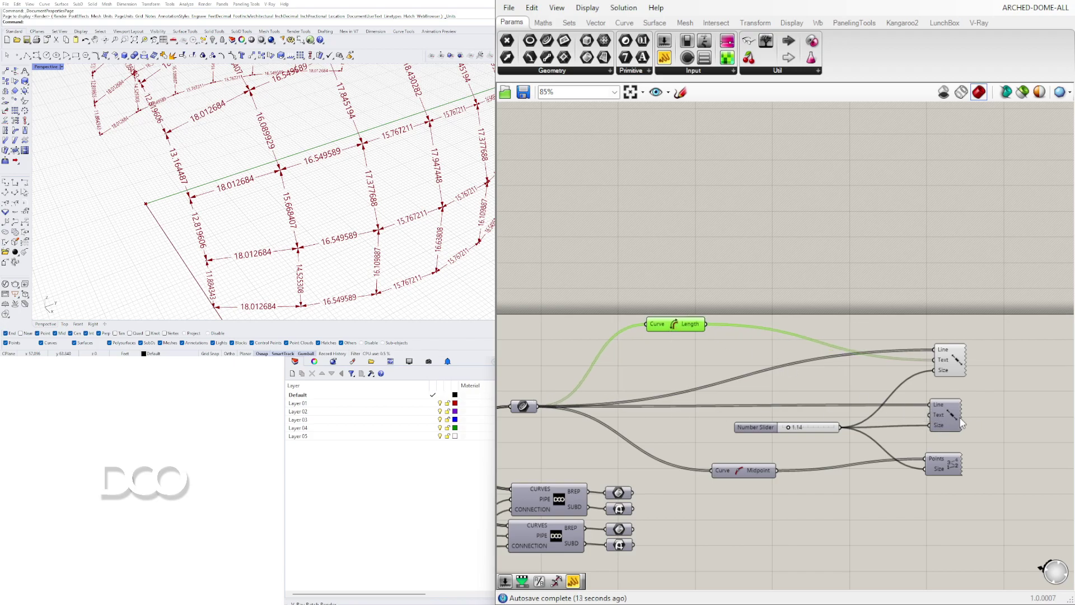
left_click_drag(684, 329, 659, 324)
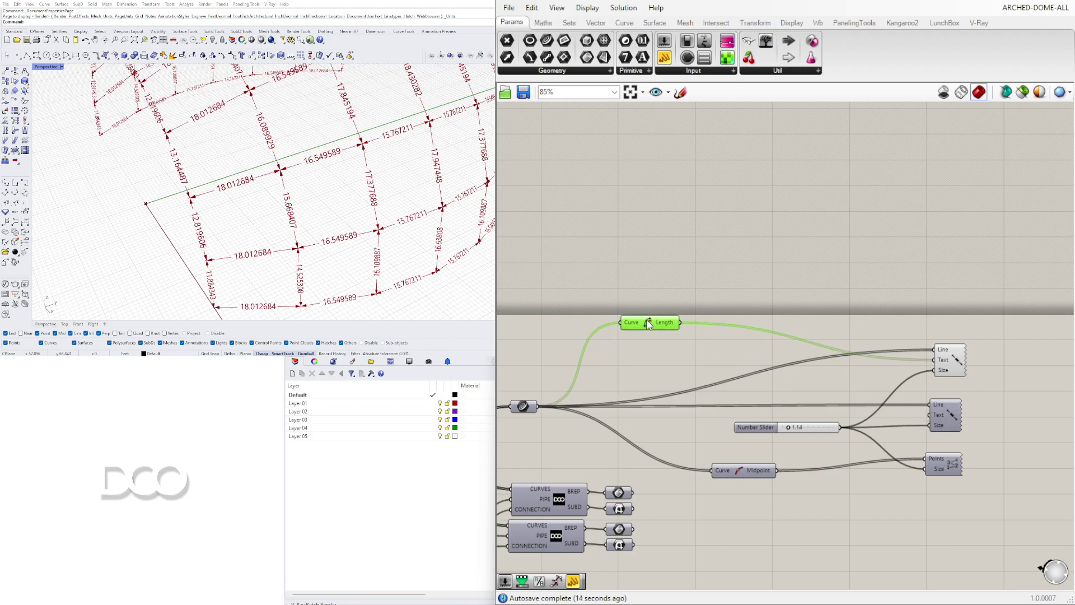
left_click(953, 362)
left_click(878, 362)
scroll(699, 336, "up", 2)
Add an Addition component and connect a new number slider set to 1.5 to its B input.
double_click(720, 350)
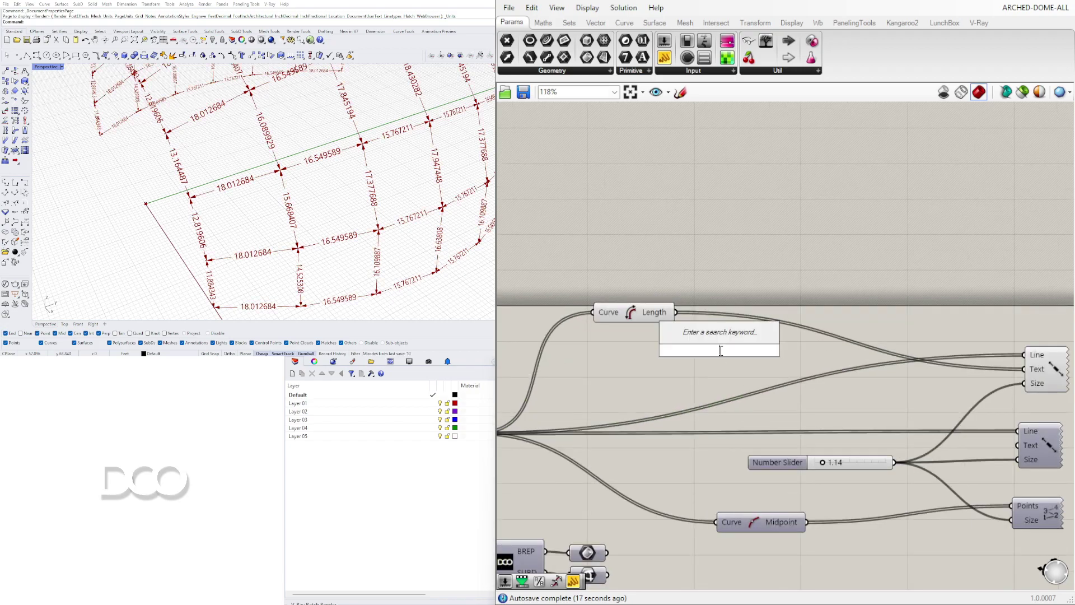
type("addition")
key("Return")
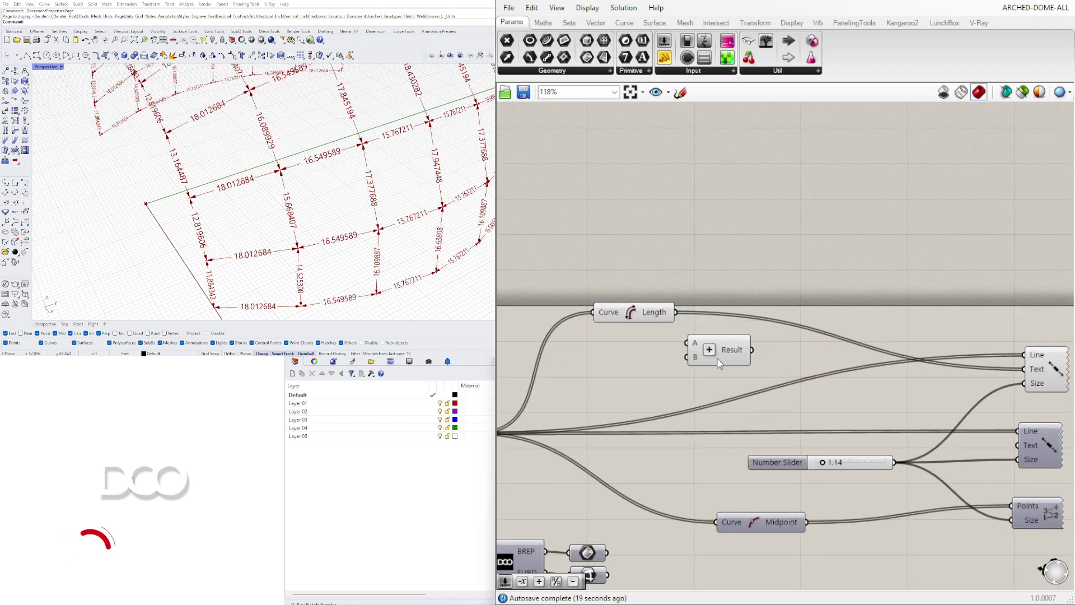
double_click(592, 365)
type("1.5")
key("Return")
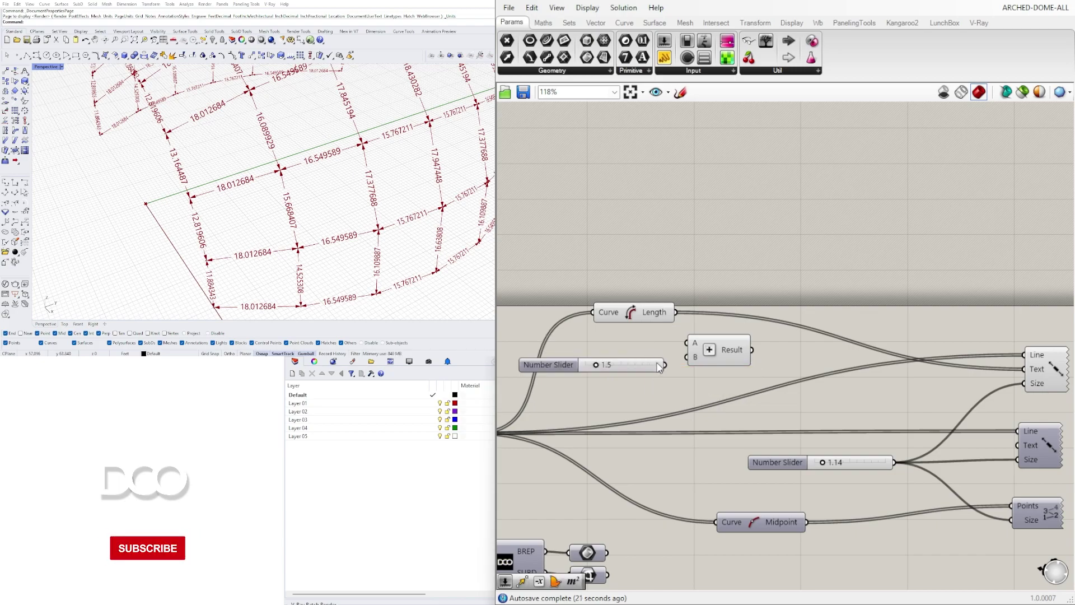
left_click_drag(665, 365, 687, 357)
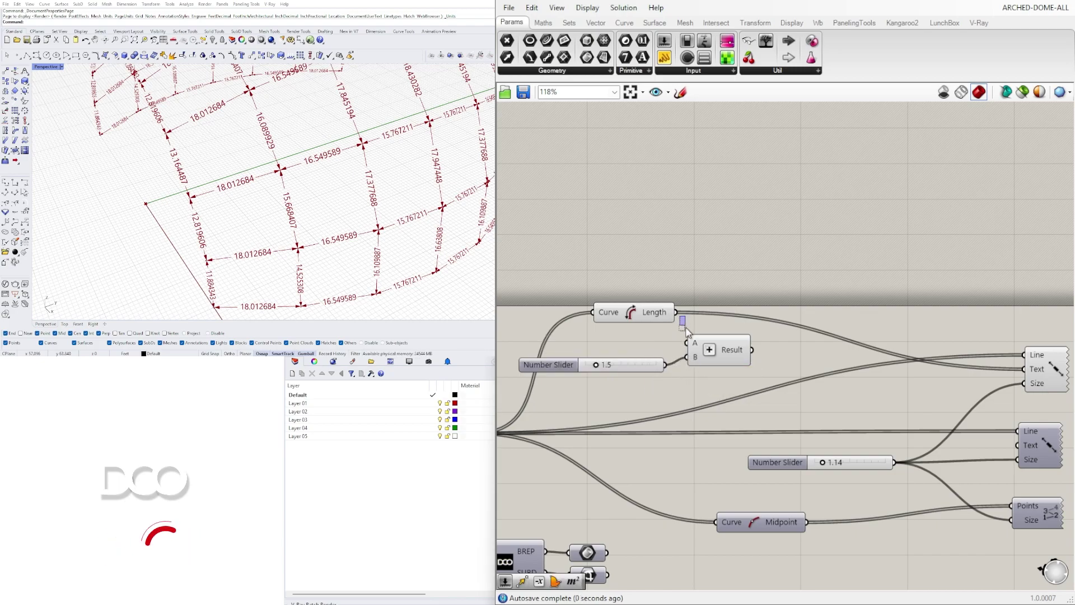
Route the curve Length through the Addition's A input and its Result into the upper Line Dimension's Text input.
left_click_drag(722, 351, 965, 371)
scroll(717, 349, "down", 2)
scroll(805, 346, "up", 2)
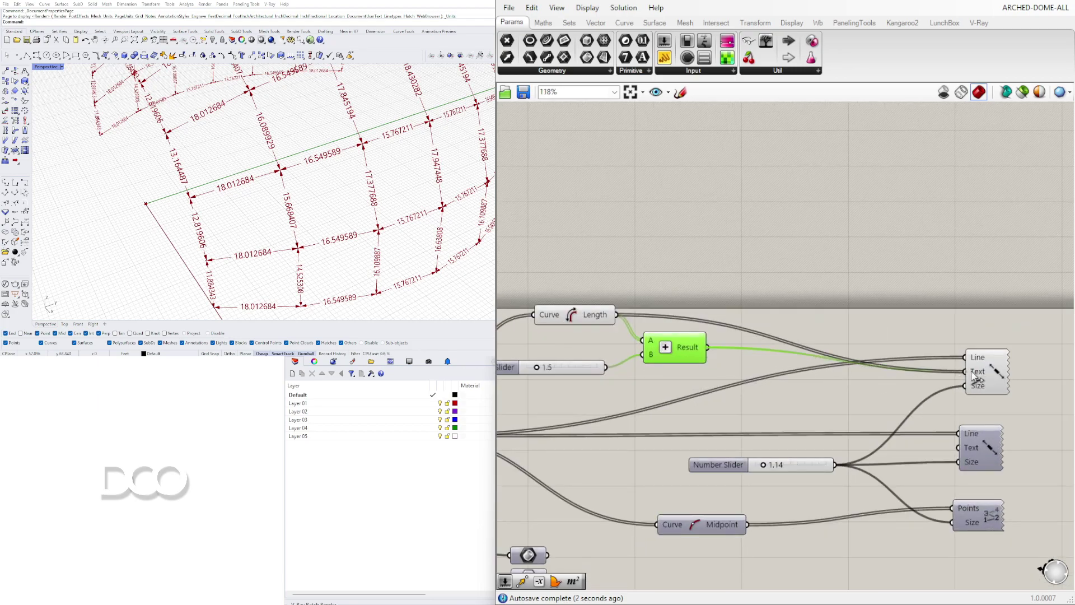
right_click_drag(636, 367, 792, 374)
Set the slider added to the strut lengths to 3.7 and inspect the dimension texts up close.
scroll(693, 374, "up", 3)
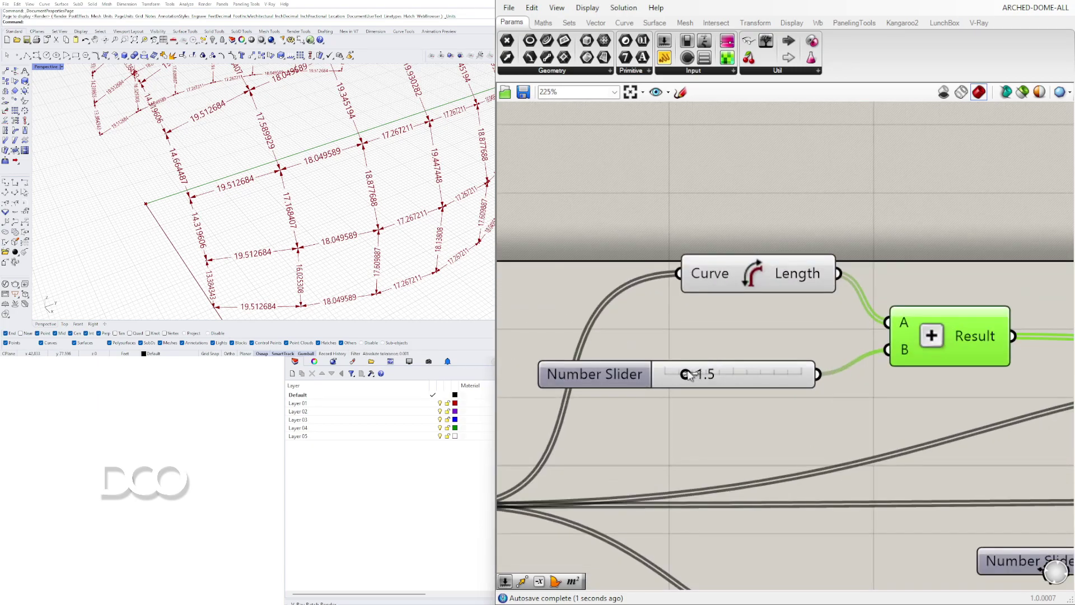
left_click_drag(692, 375, 715, 375)
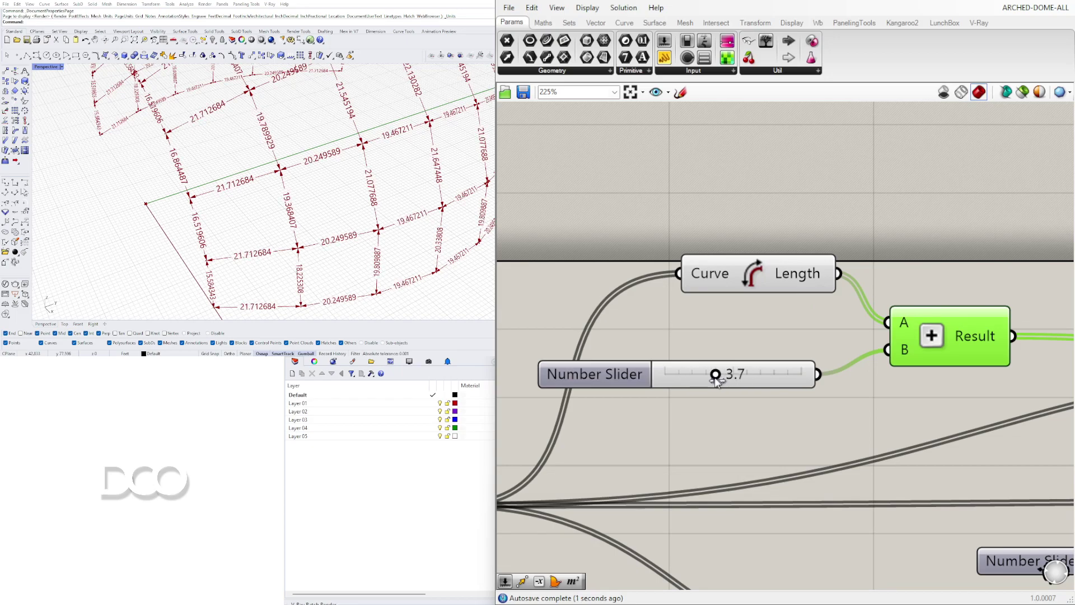
scroll(720, 373, "down", 4)
scroll(364, 145, "down", 3)
scroll(248, 199, "up", 6)
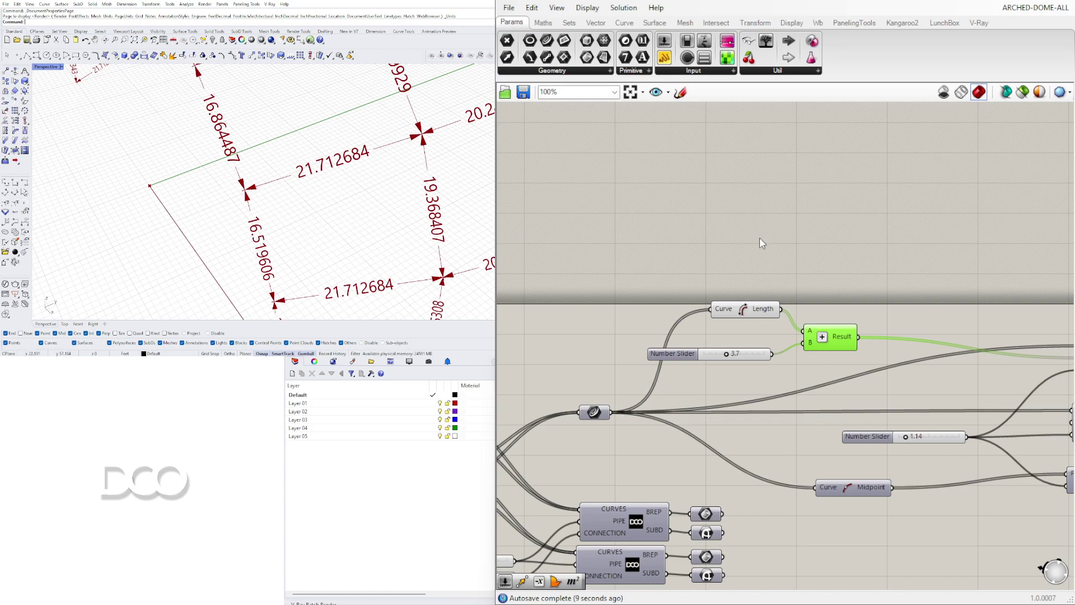
scroll(837, 352, "down", 3)
scroll(815, 301, "up", 3)
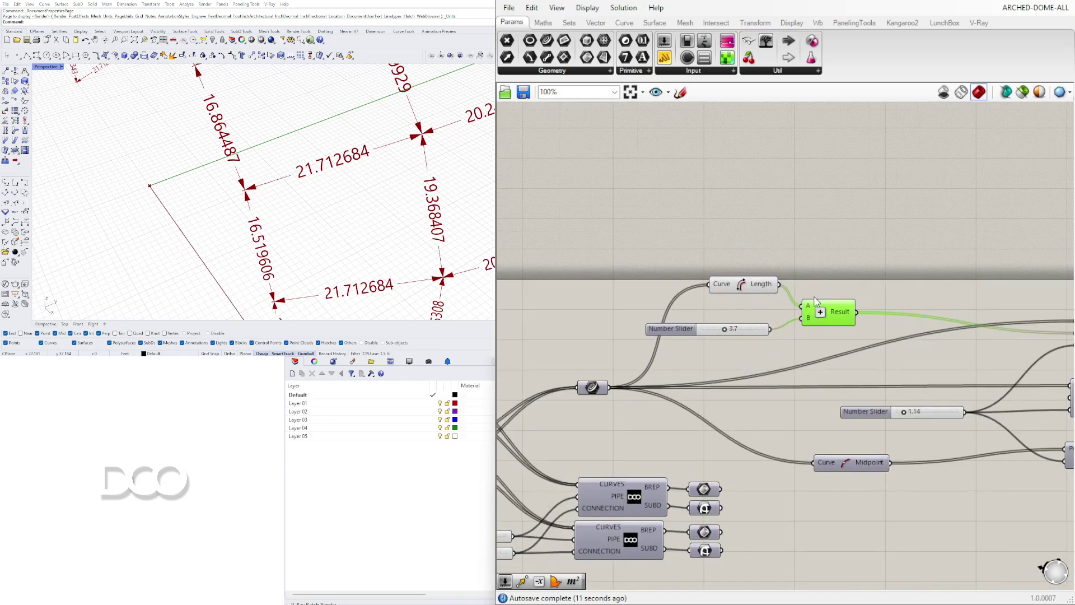
Nudge the curve Length component slightly closer to the Addition component it feeds.
left_click_drag(747, 282, 753, 290)
scroll(749, 266, "down", 4)
scroll(880, 314, "up", 2)
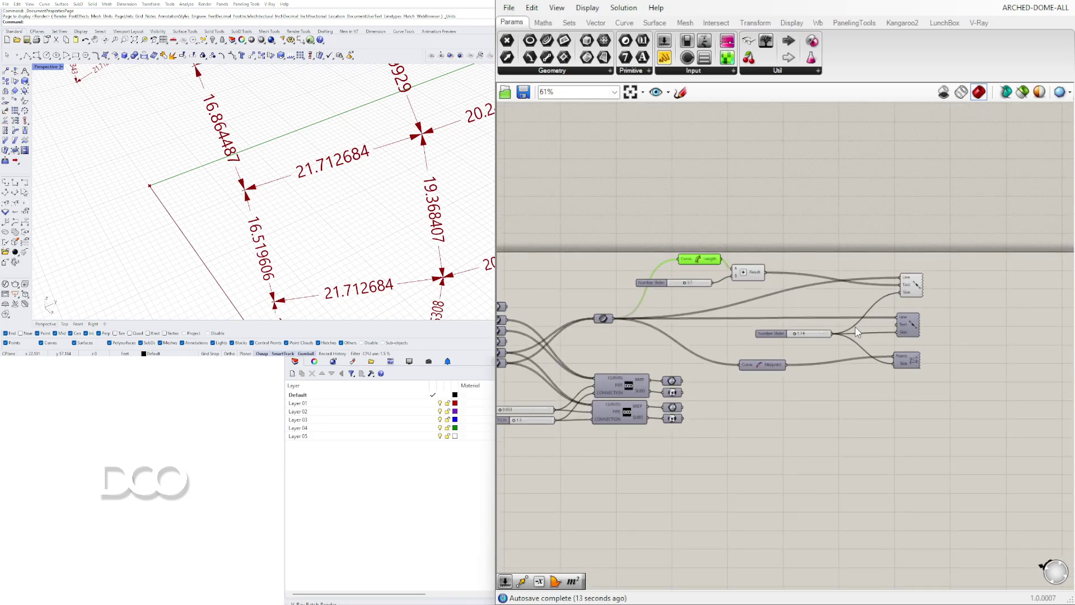
scroll(788, 317, "down", 2)
scroll(924, 330, "up", 4)
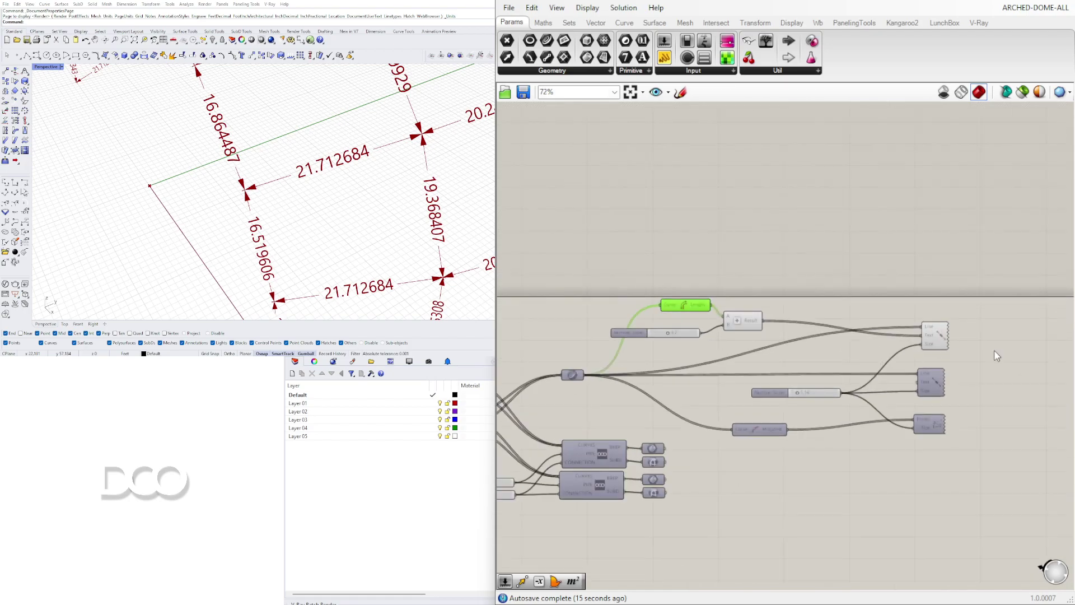
Move the upper Line Dimension component closer above the lower one, and view the whole dimensioned dome from a higher angle.
left_click(936, 335)
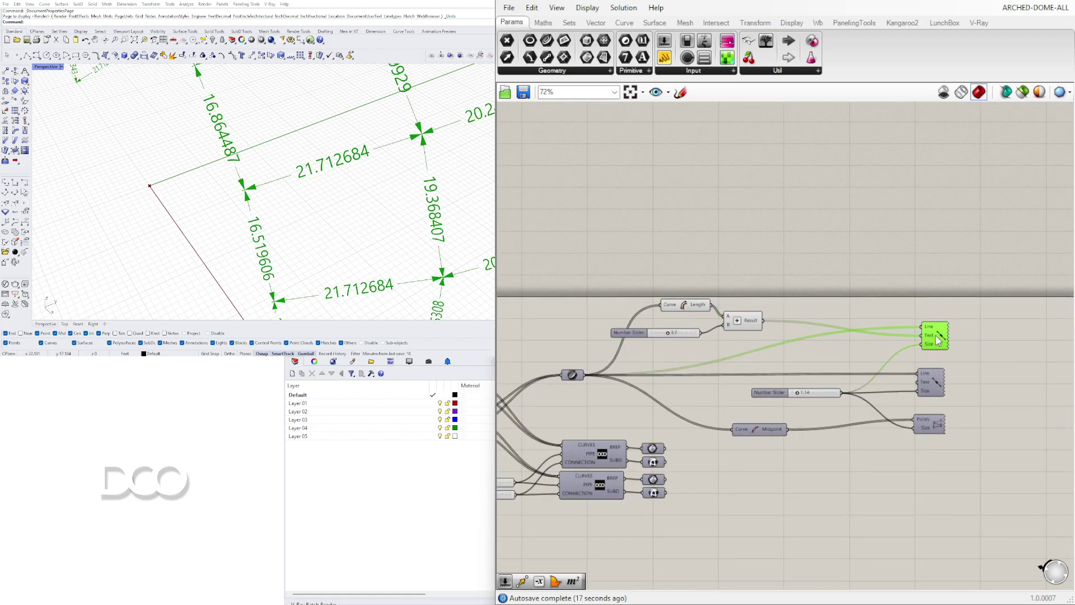
left_click_drag(940, 340, 932, 351)
scroll(933, 359, "up", 4)
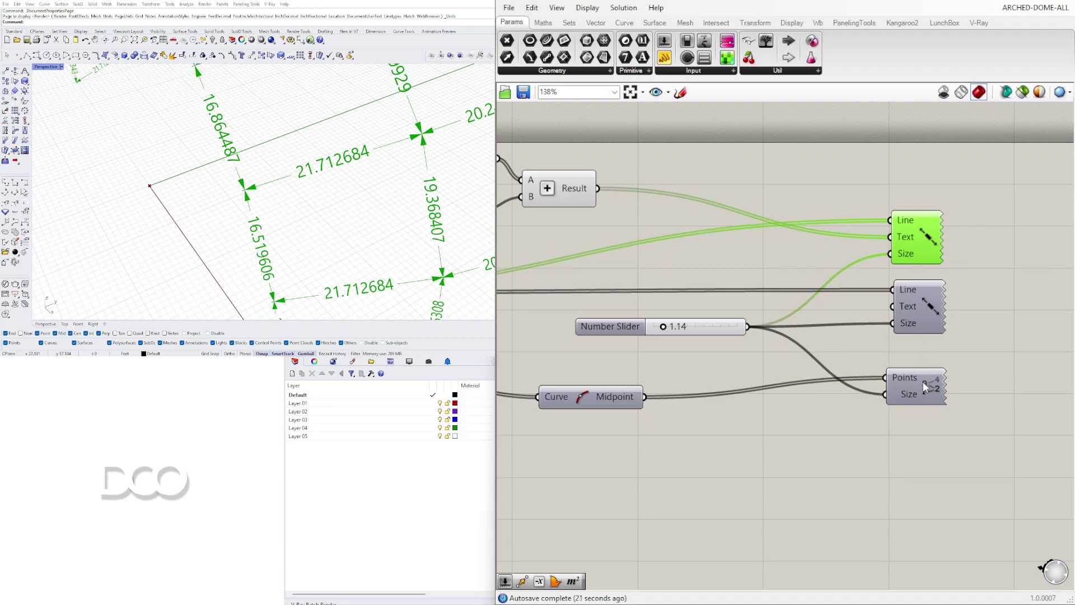
left_click(928, 470)
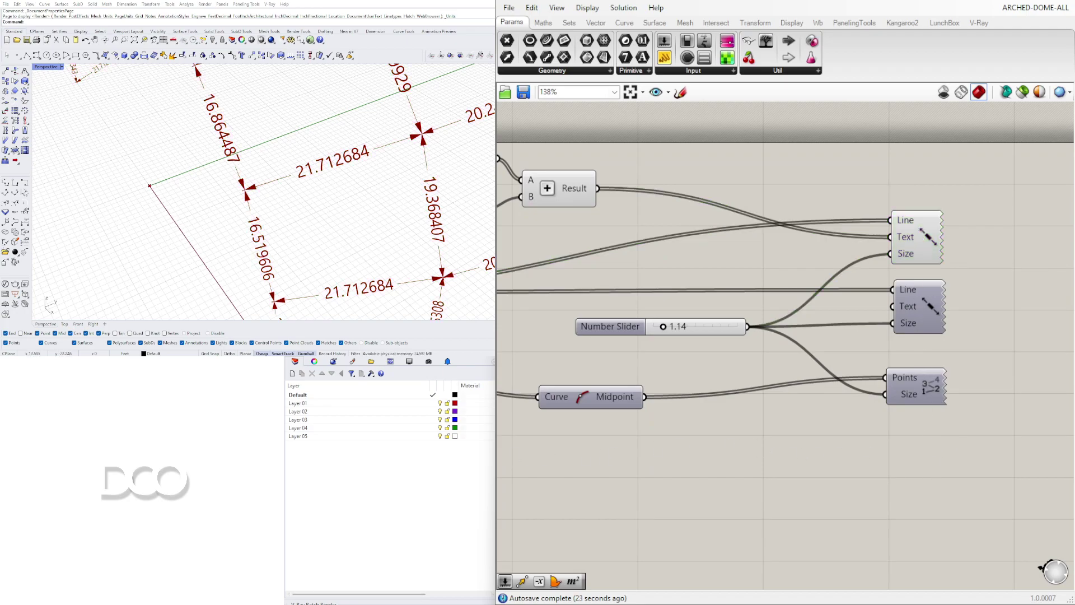
scroll(357, 160, "down", 6)
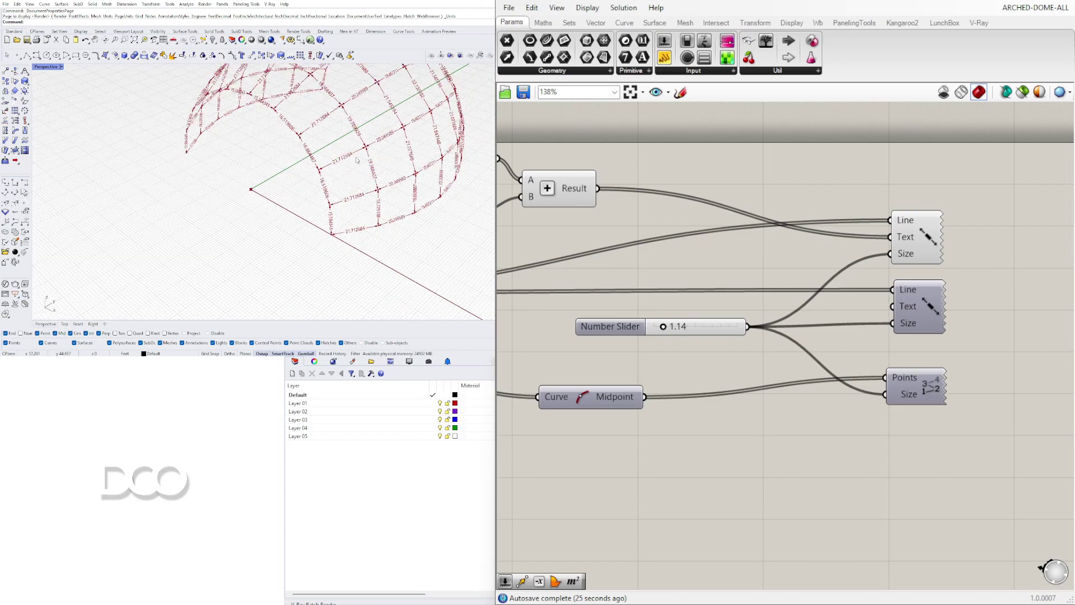
right_click_drag(357, 159, 343, 181)
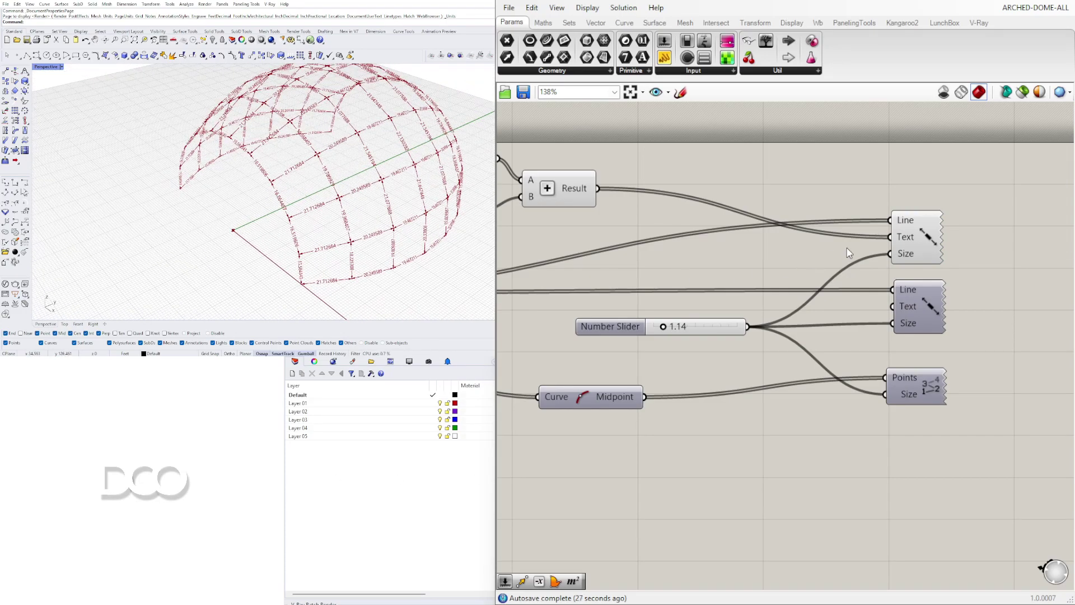